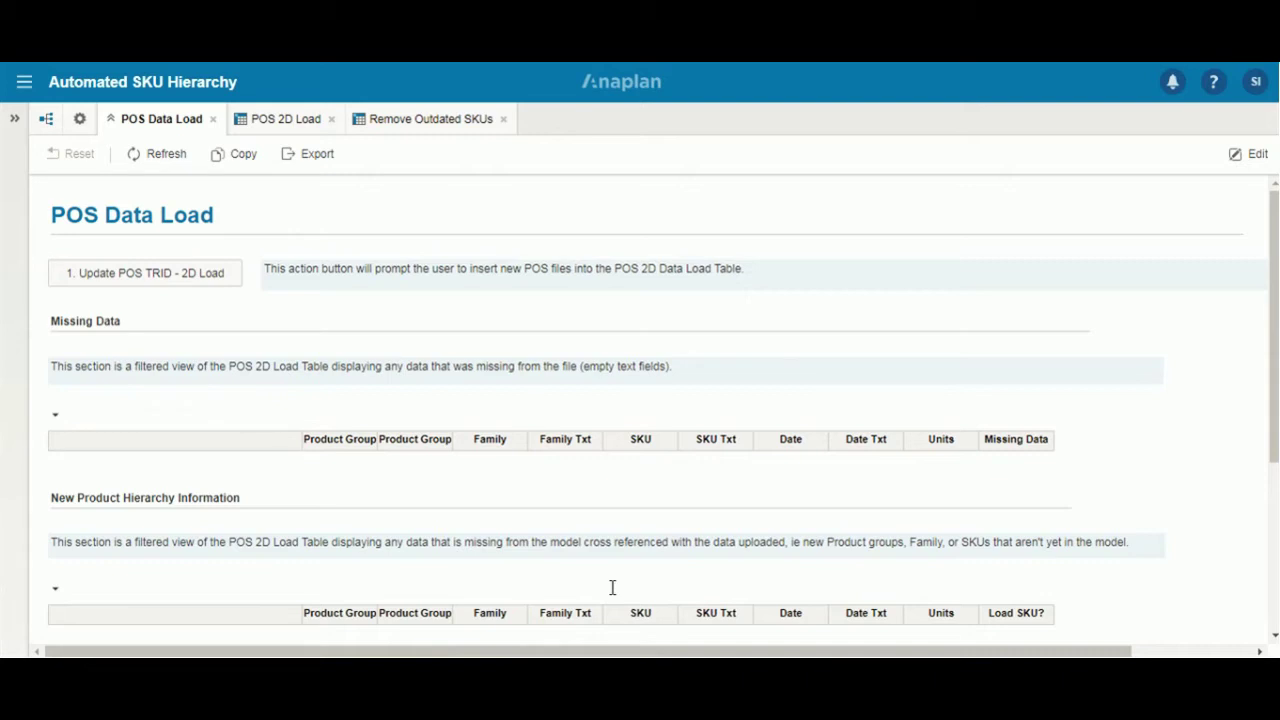
# Step: Review the empty POS Data Load dashboard tables, then bring up the Automated Hierarchy POS workbook in Excel
pyautogui.scroll(-5, 583, 331)
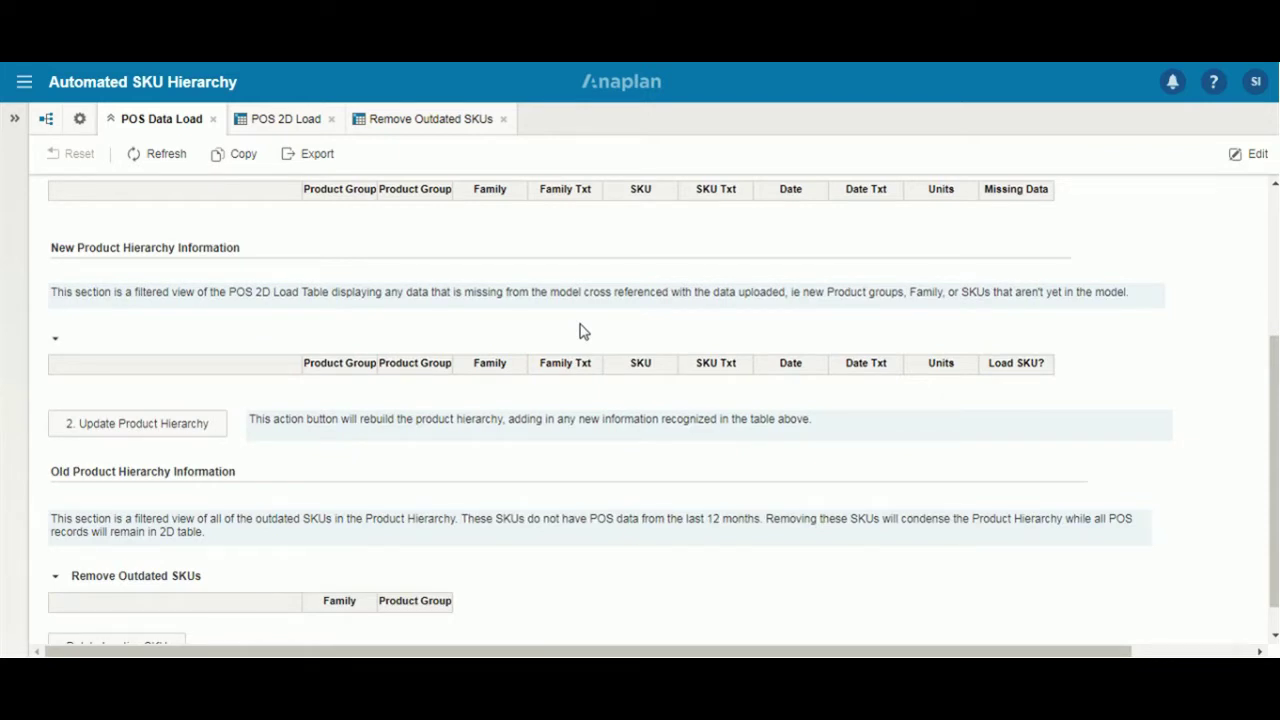
pyautogui.scroll(-1, 583, 331)
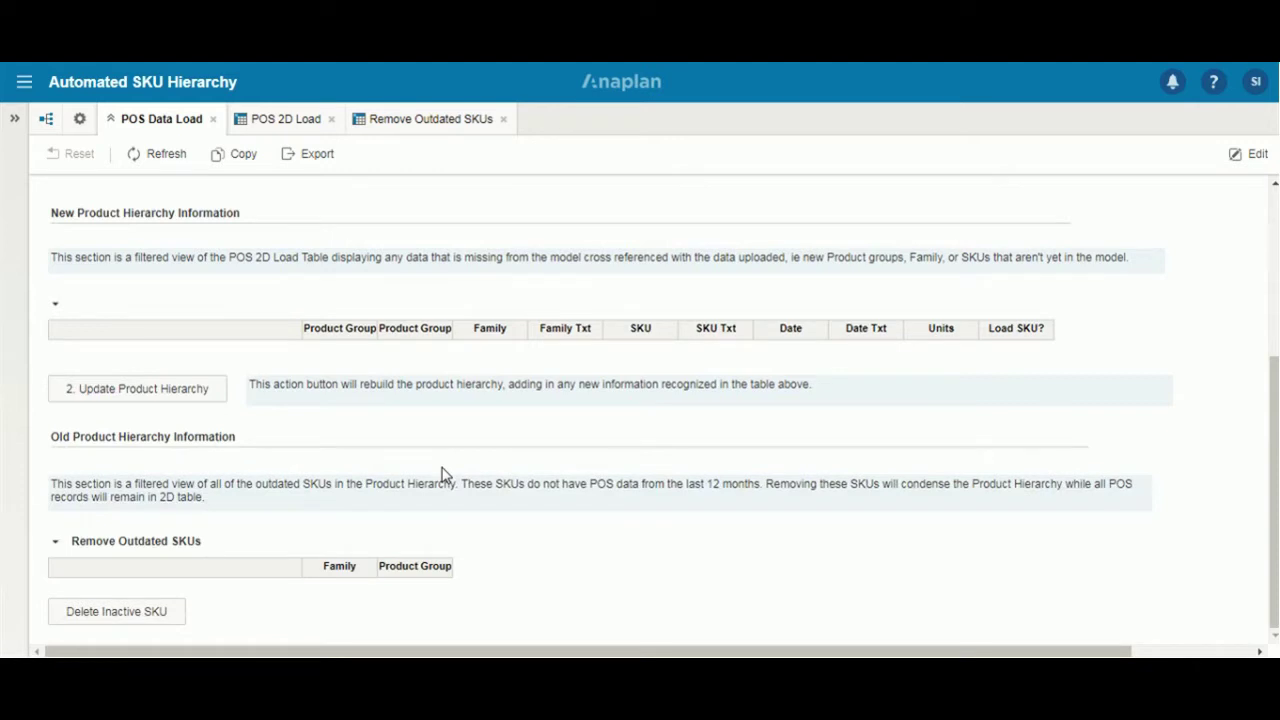
pyautogui.scroll(5, 443, 475)
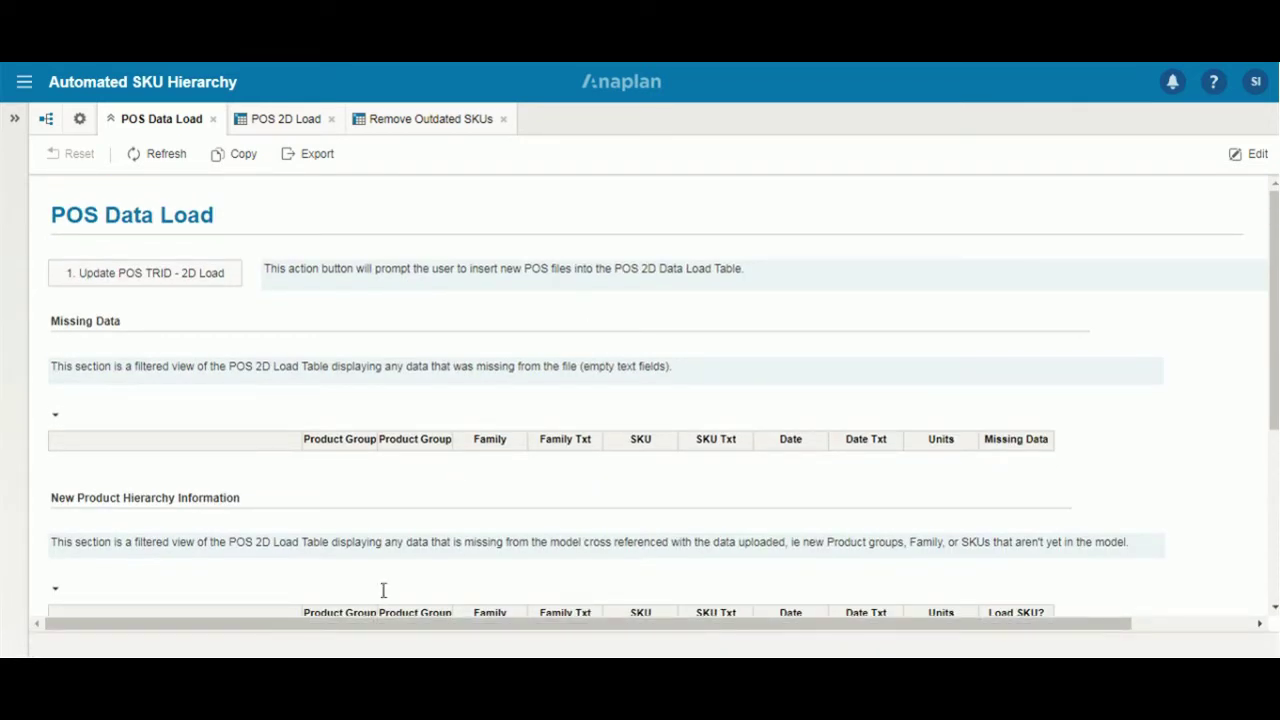
pyautogui.click(575, 585)
# Step: Check the TRID formula and the Prod Group, Family, SKU, Date and Units column headings
pyautogui.scroll(6, 471, 286)
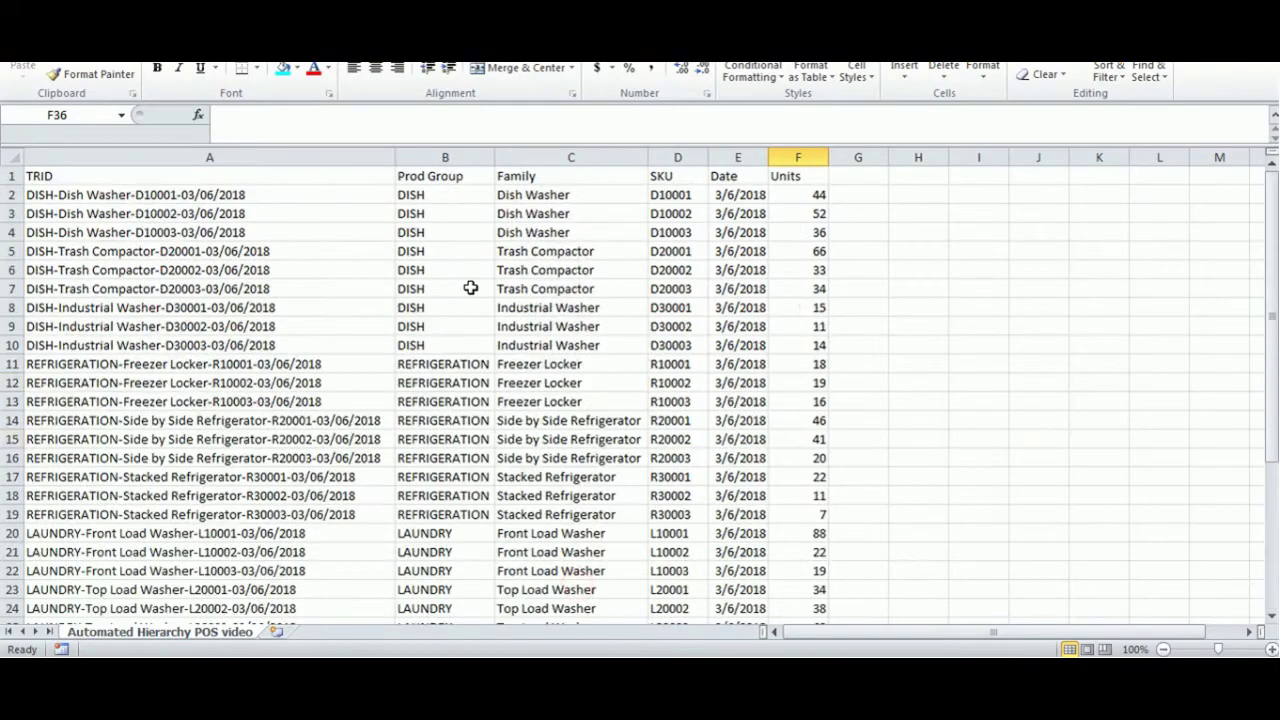
pyautogui.click(266, 193)
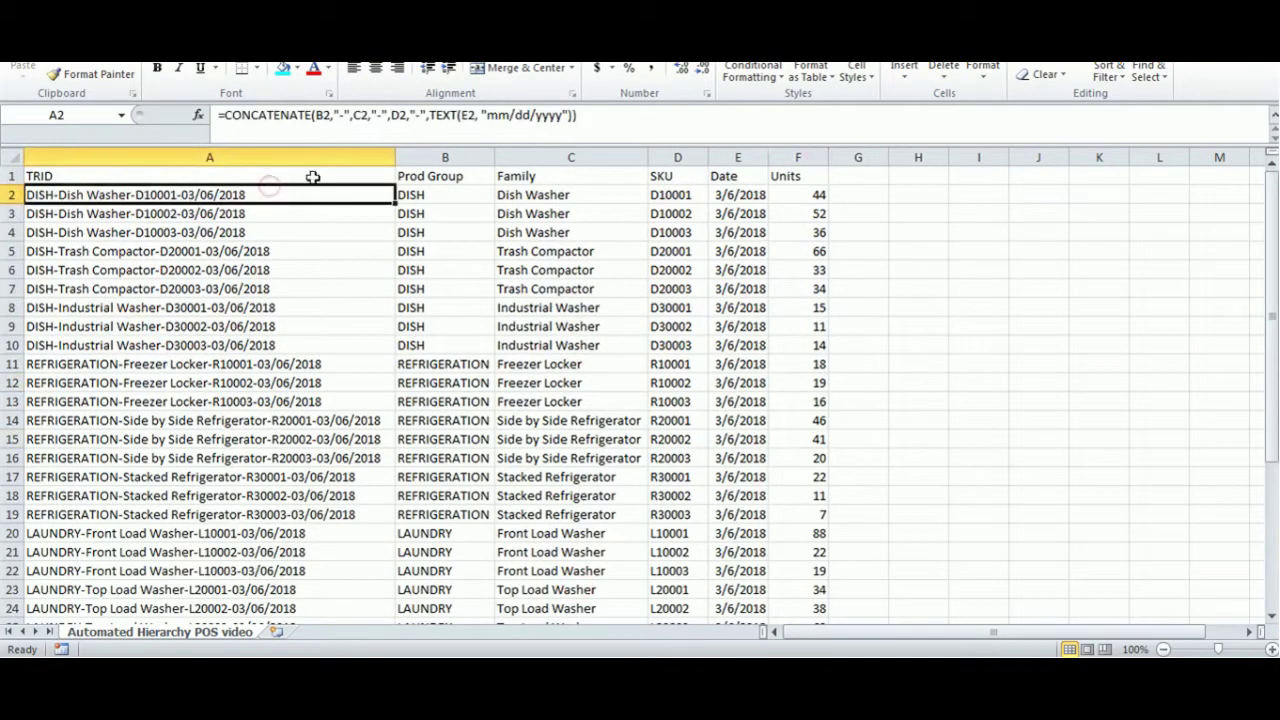
pyautogui.click(414, 180)
pyautogui.doubleClick(548, 177)
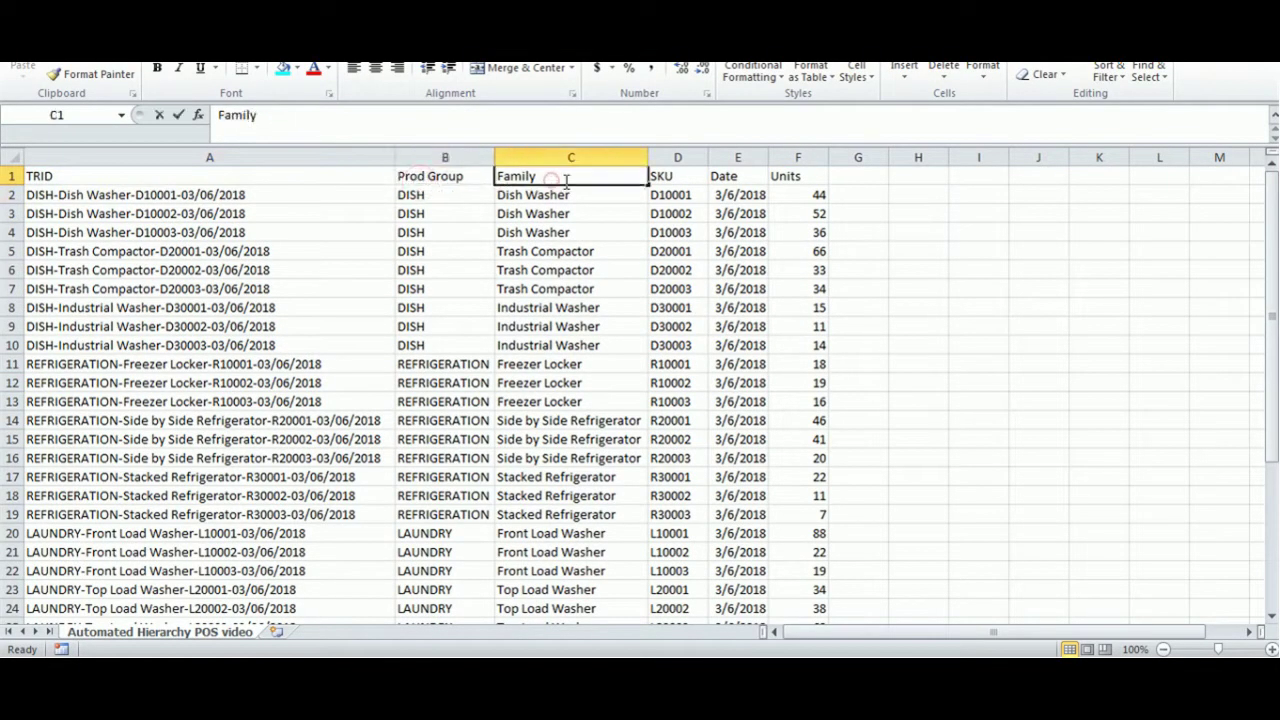
pyautogui.click(660, 178)
pyautogui.click(745, 177)
pyautogui.click(802, 176)
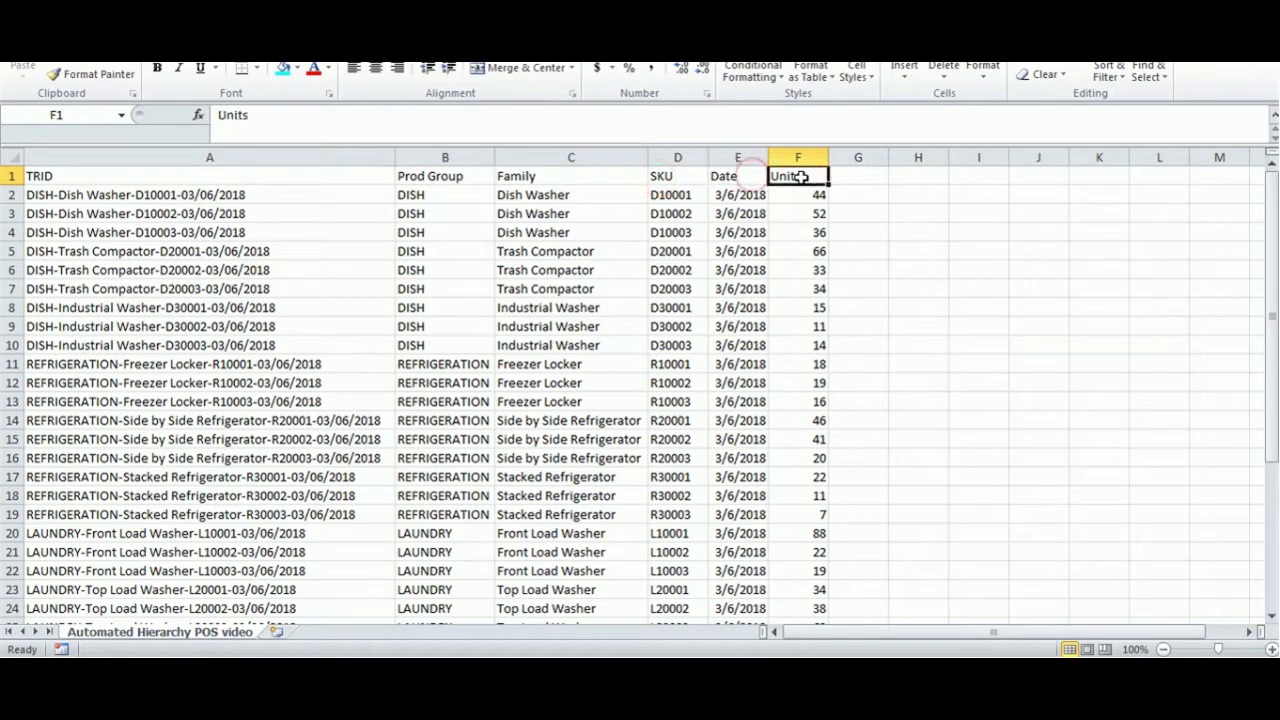
pyautogui.click(295, 196)
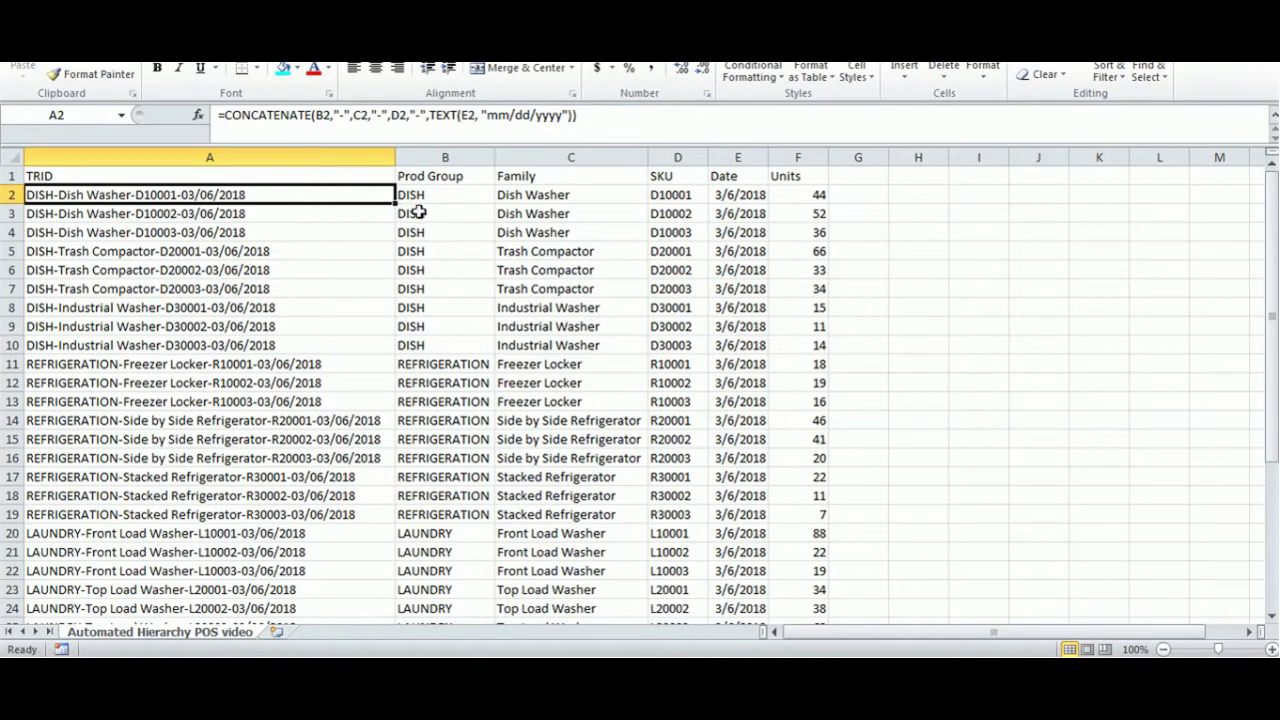
pyautogui.click(537, 197)
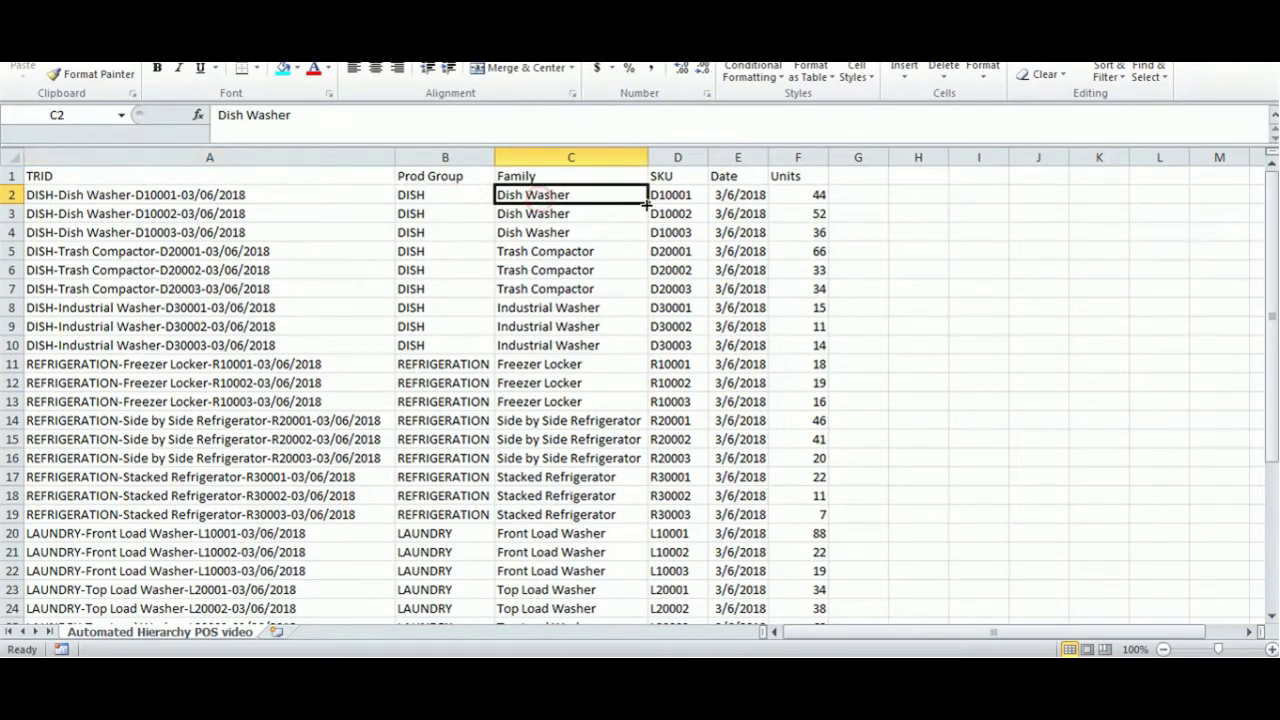
# Step: Check the new TV/Plasma TV and TABLE/Wood Table rows 34–35 and their TRID formula
pyautogui.scroll(-12, 646, 203)
pyautogui.scroll(6, 646, 205)
pyautogui.press('pagedown')
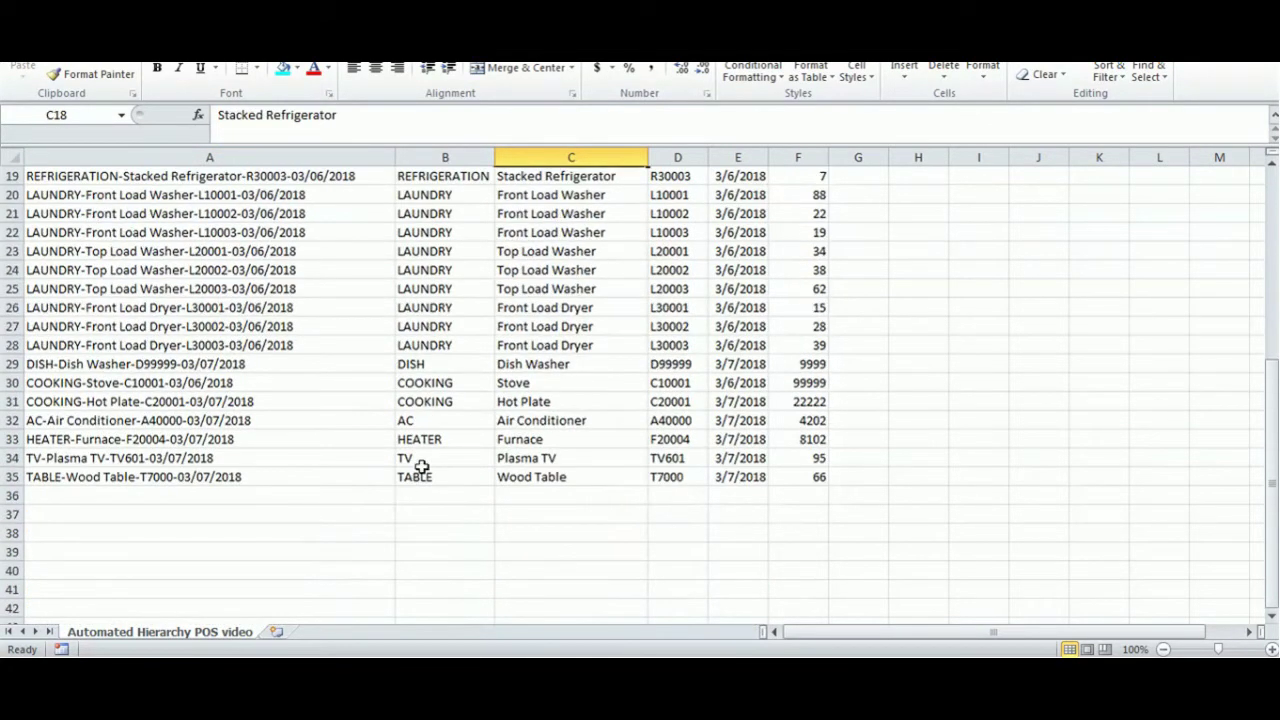
pyautogui.click(422, 463)
pyautogui.click(420, 476)
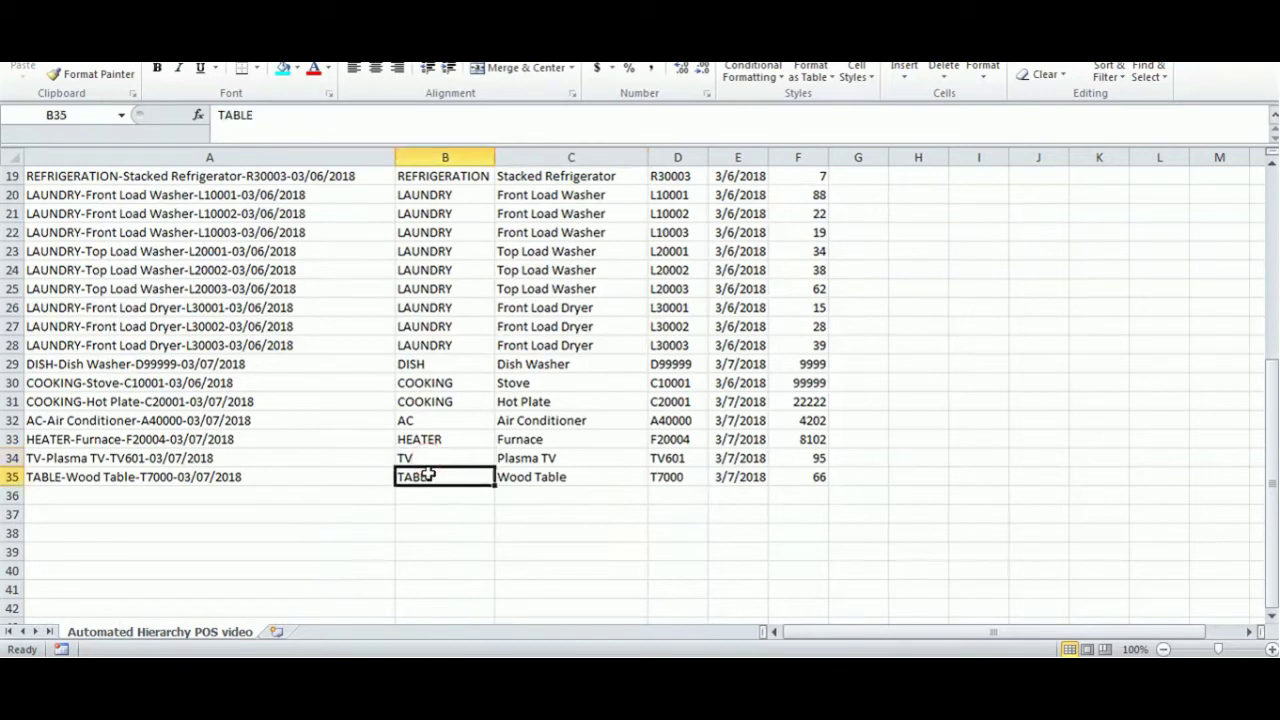
pyautogui.click(523, 456)
pyautogui.click(528, 477)
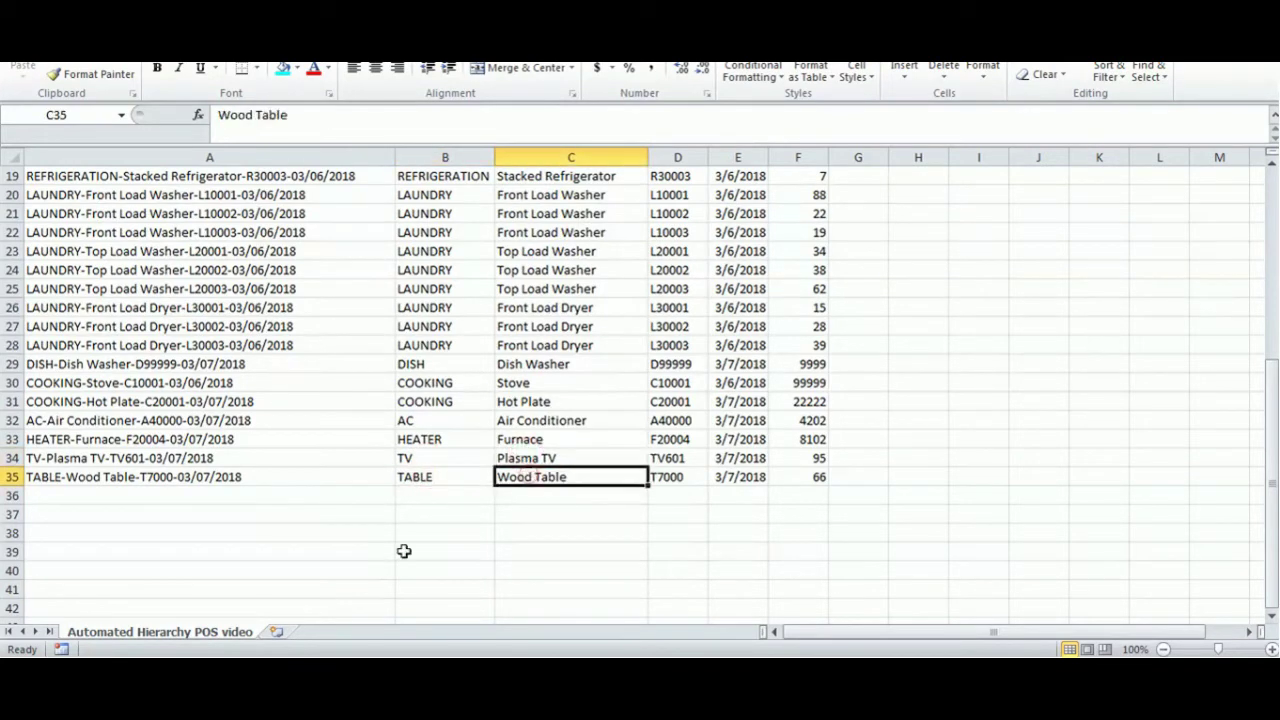
pyautogui.click(248, 457)
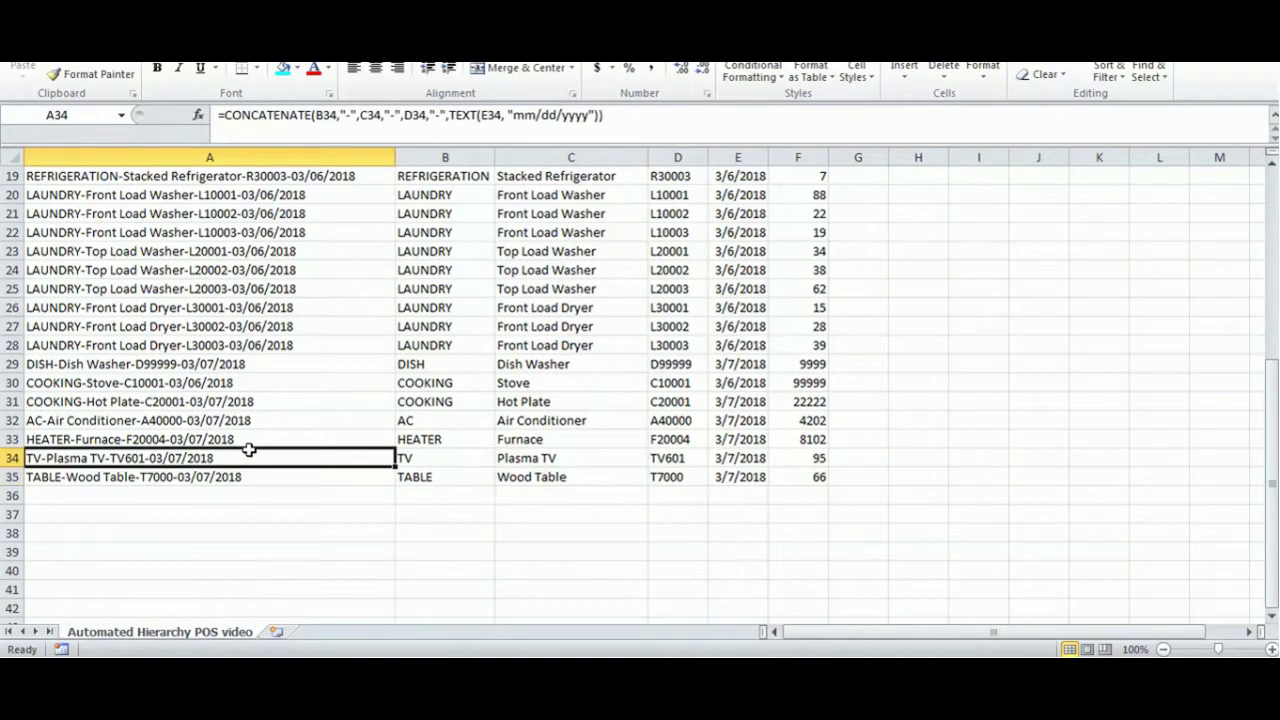
pyautogui.click(402, 461)
pyautogui.click(410, 474)
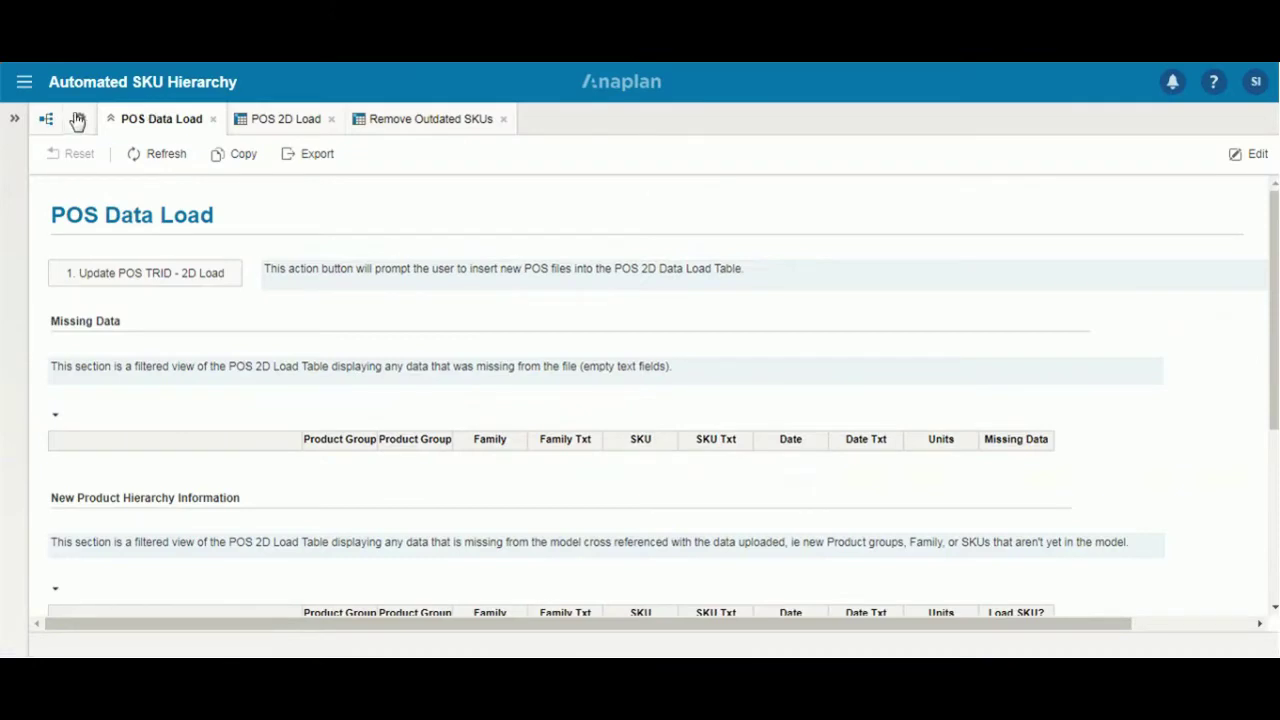
pyautogui.click(78, 118)
pyautogui.click(172, 425)
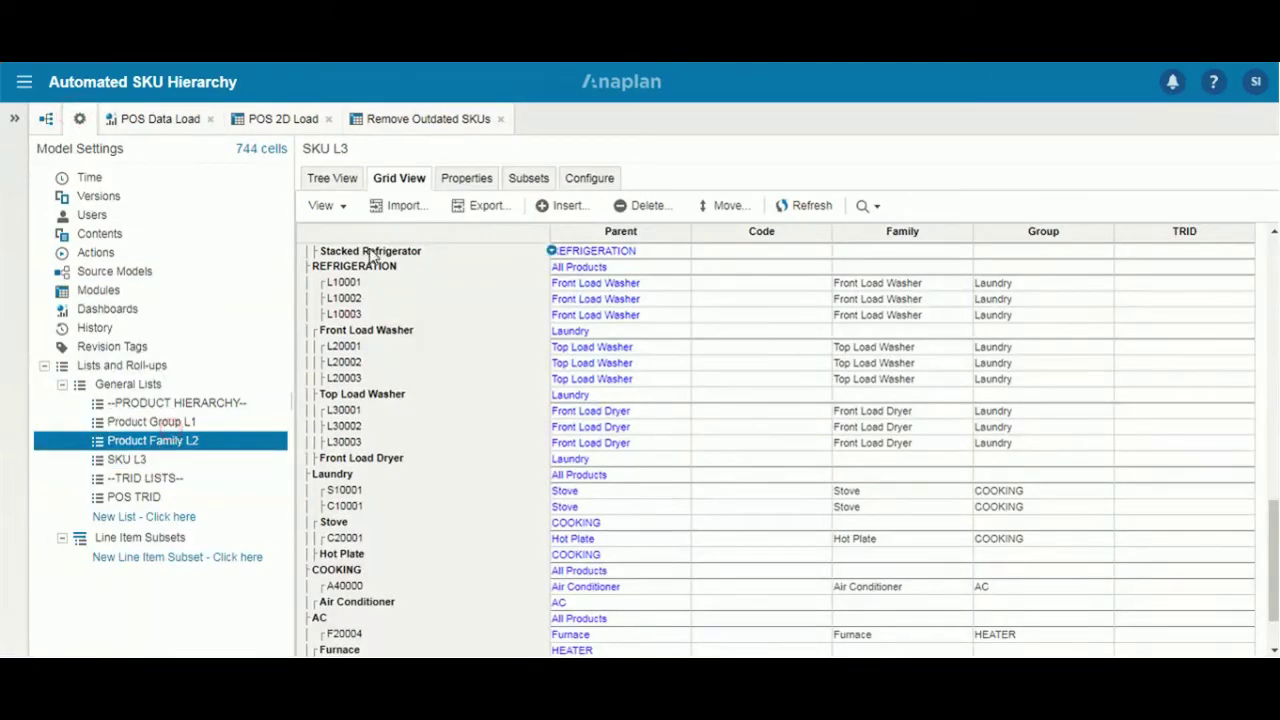
pyautogui.keyDown('shift'); pyautogui.click(228, 440); pyautogui.keyUp('shift')
pyautogui.click(241, 421)
pyautogui.click(355, 330)
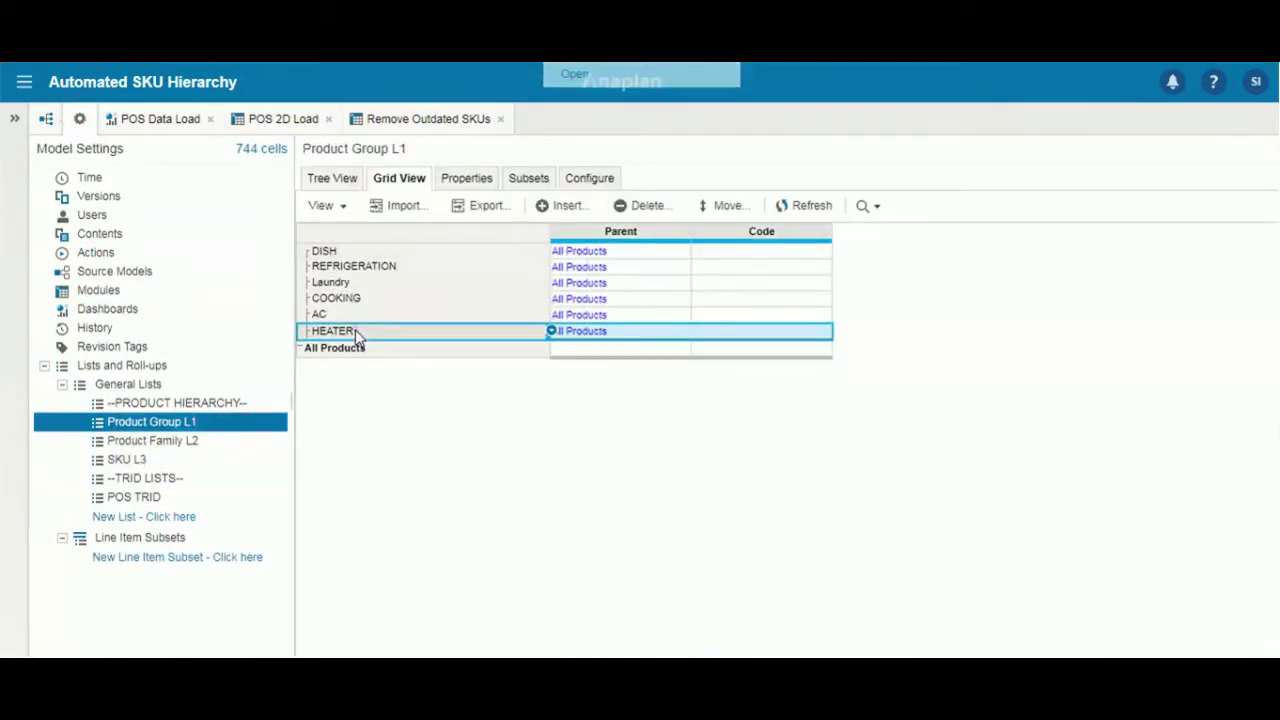
pyautogui.click(223, 440)
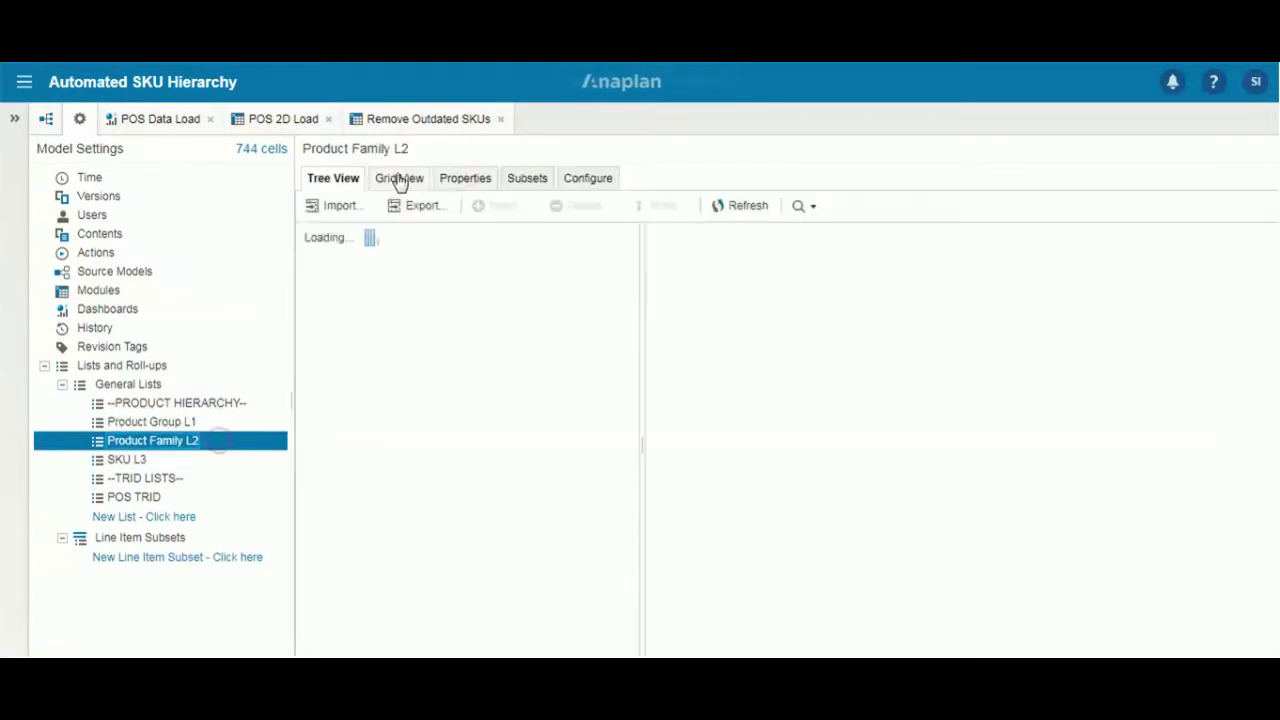
pyautogui.click(399, 178)
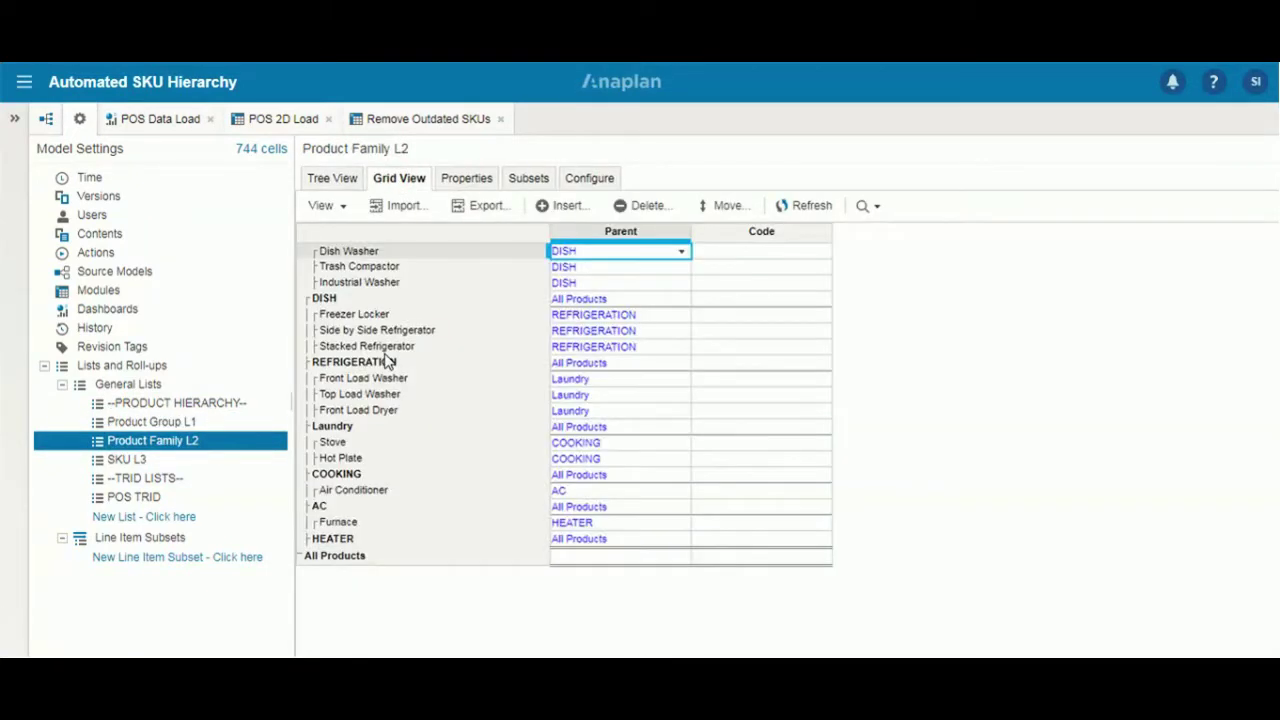
pyautogui.click(229, 459)
pyautogui.click(413, 178)
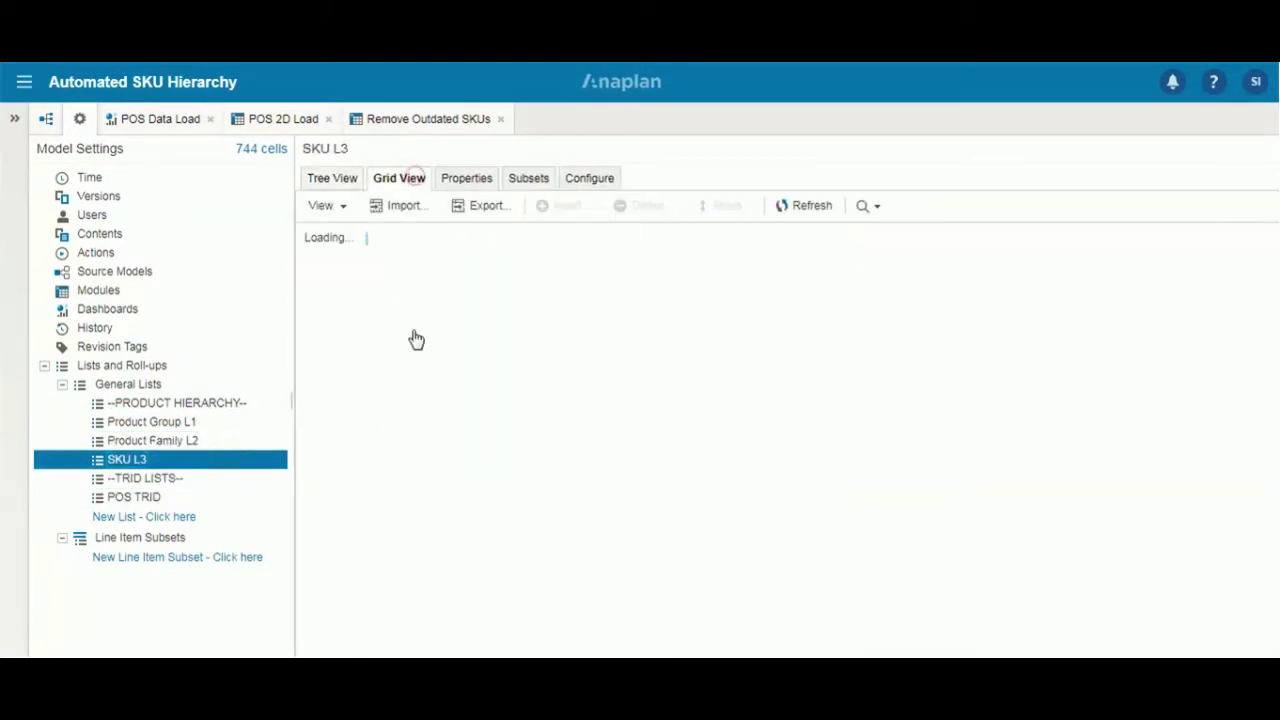
pyautogui.scroll(-10, 389, 420)
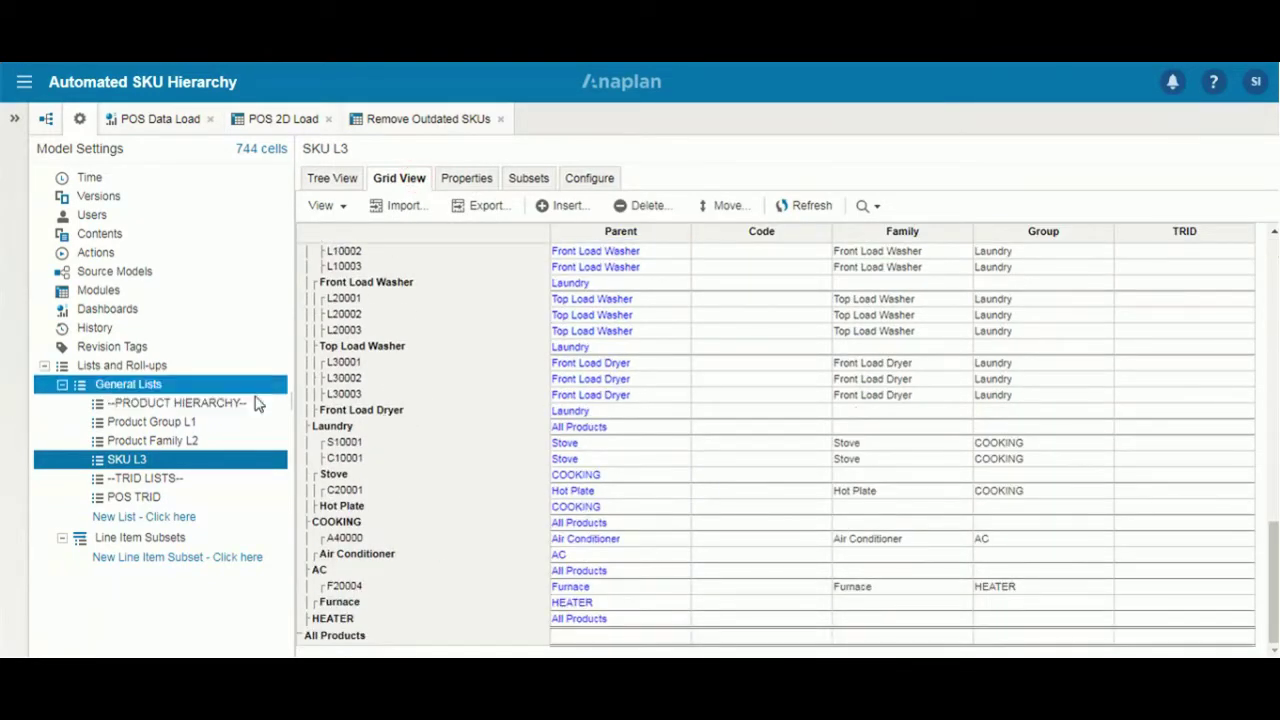
pyautogui.click(182, 124)
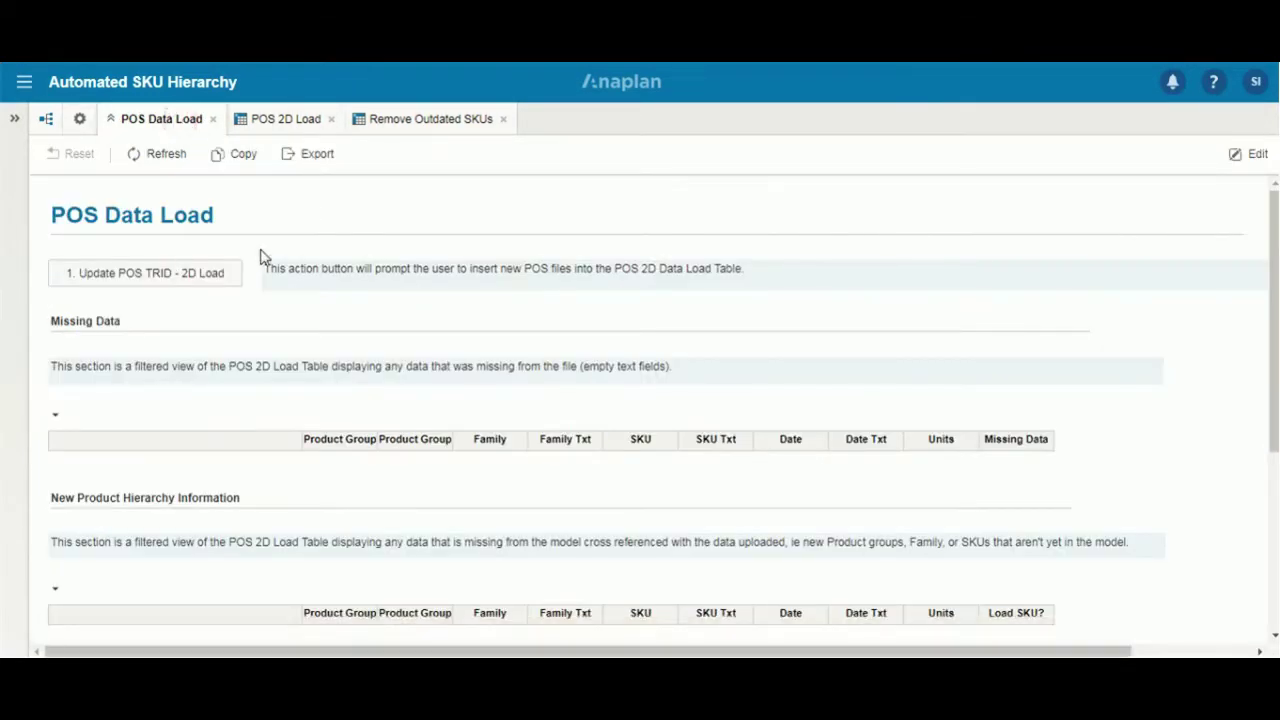
# Step: Load the Automated Hierarchy POS video file through 1. Update POS TRID - 2D Load
pyautogui.click(236, 274)
pyautogui.click(688, 399)
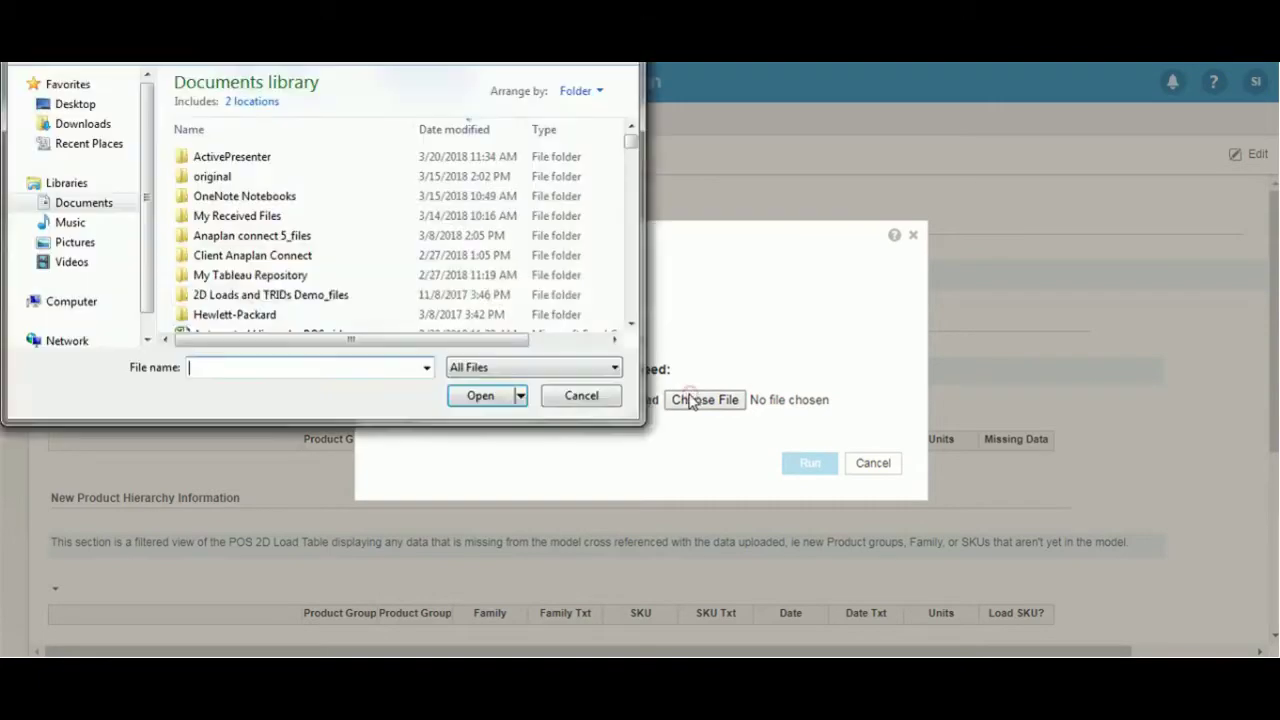
pyautogui.click(324, 334)
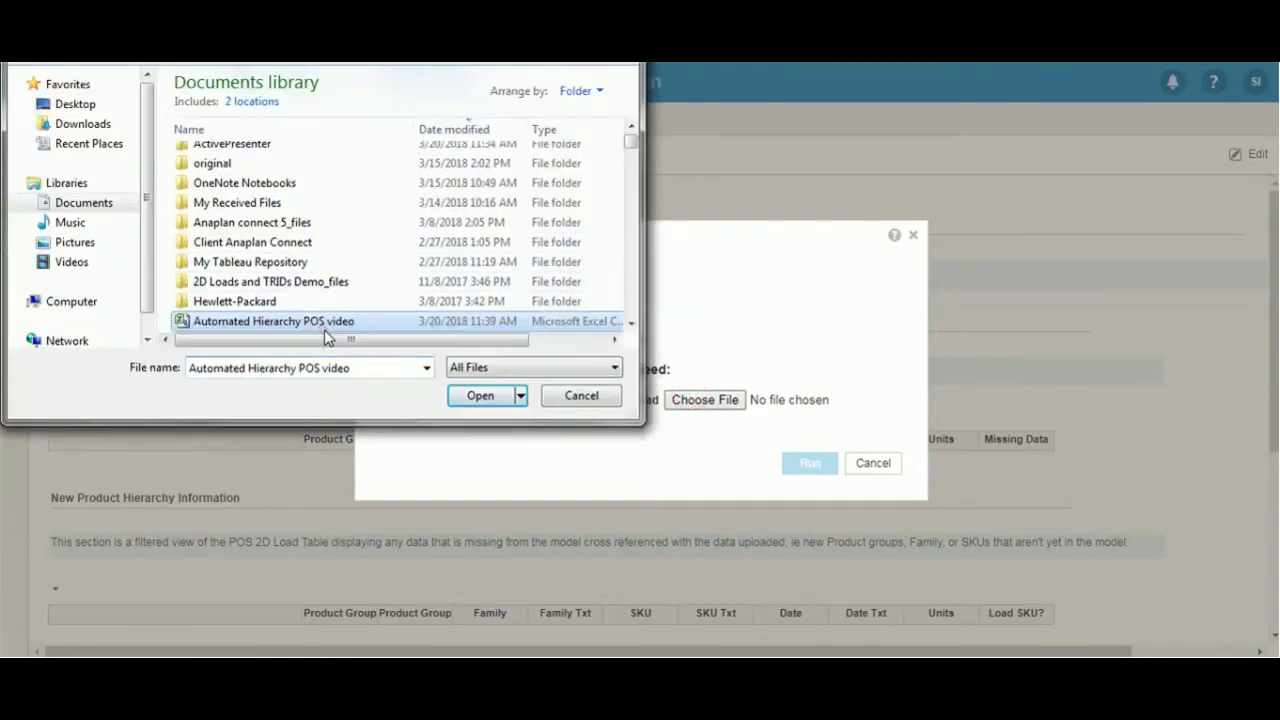
pyautogui.click(470, 396)
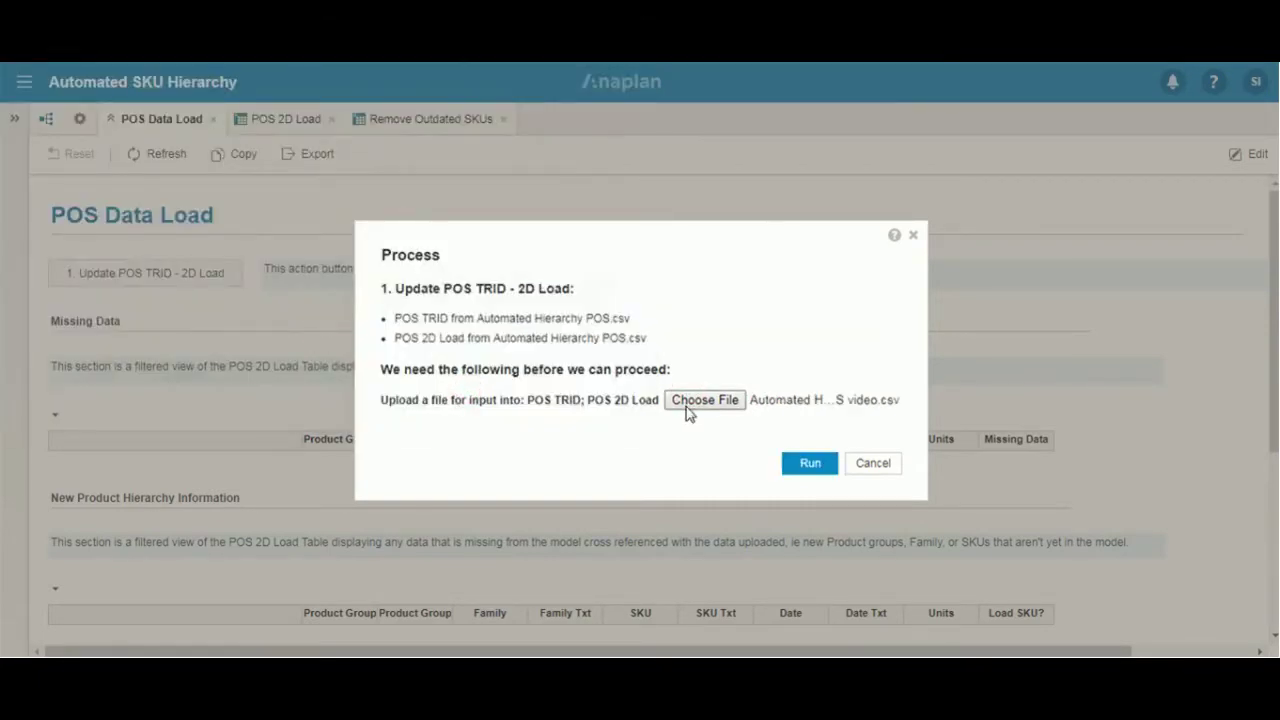
pyautogui.click(790, 463)
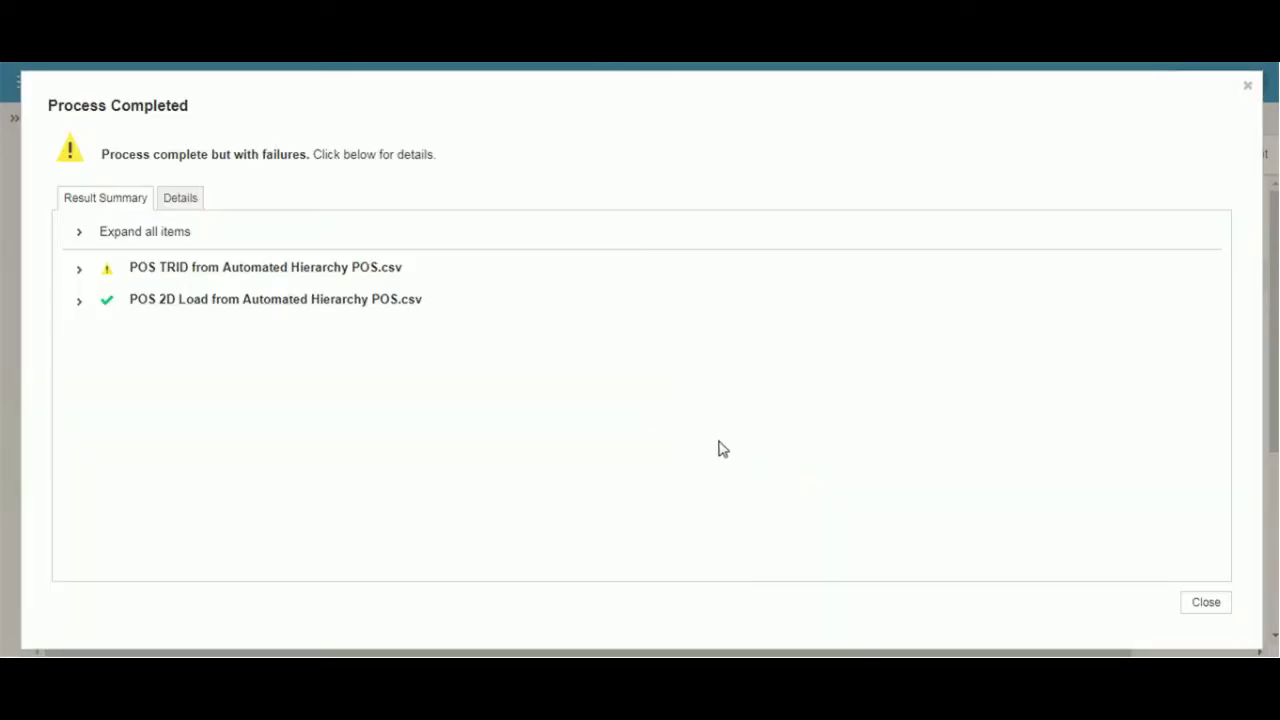
pyautogui.click(1207, 603)
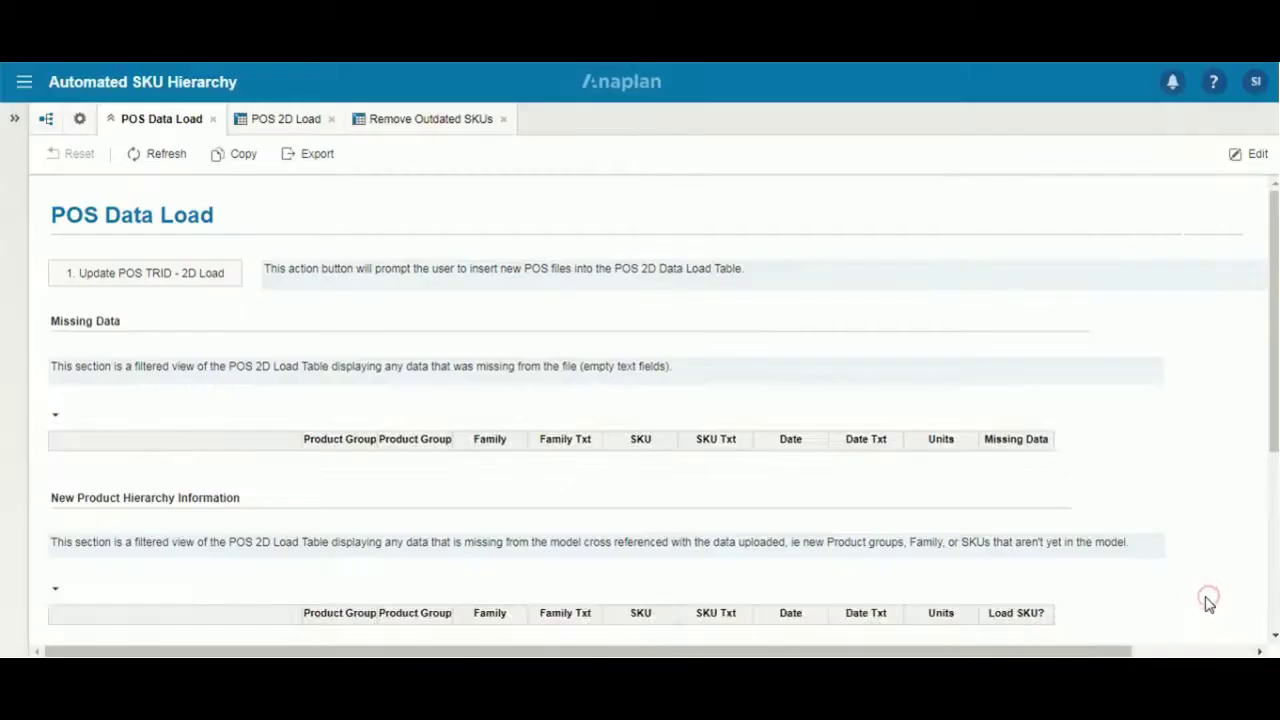
# Step: Review the new TV601 Plasma TV and T7000 Wood Table rows in New Product Hierarchy
pyautogui.scroll(-5, 729, 390)
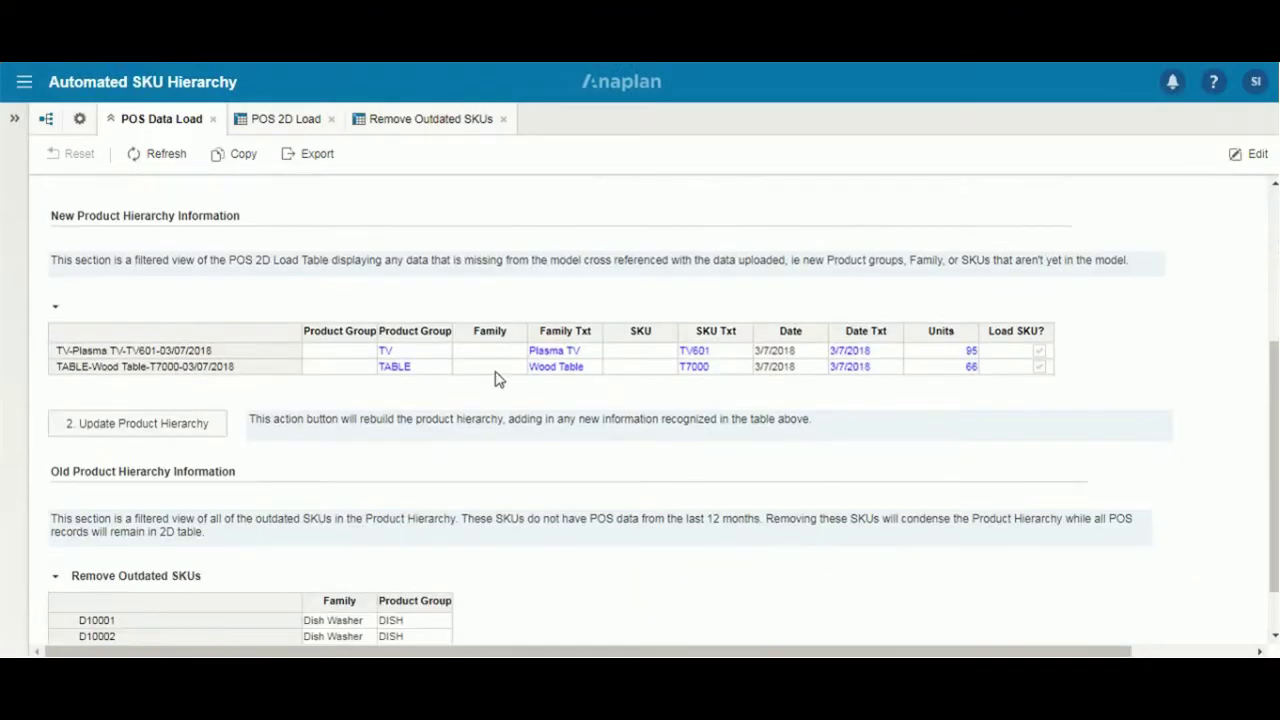
pyautogui.click(415, 366)
pyautogui.click(580, 352)
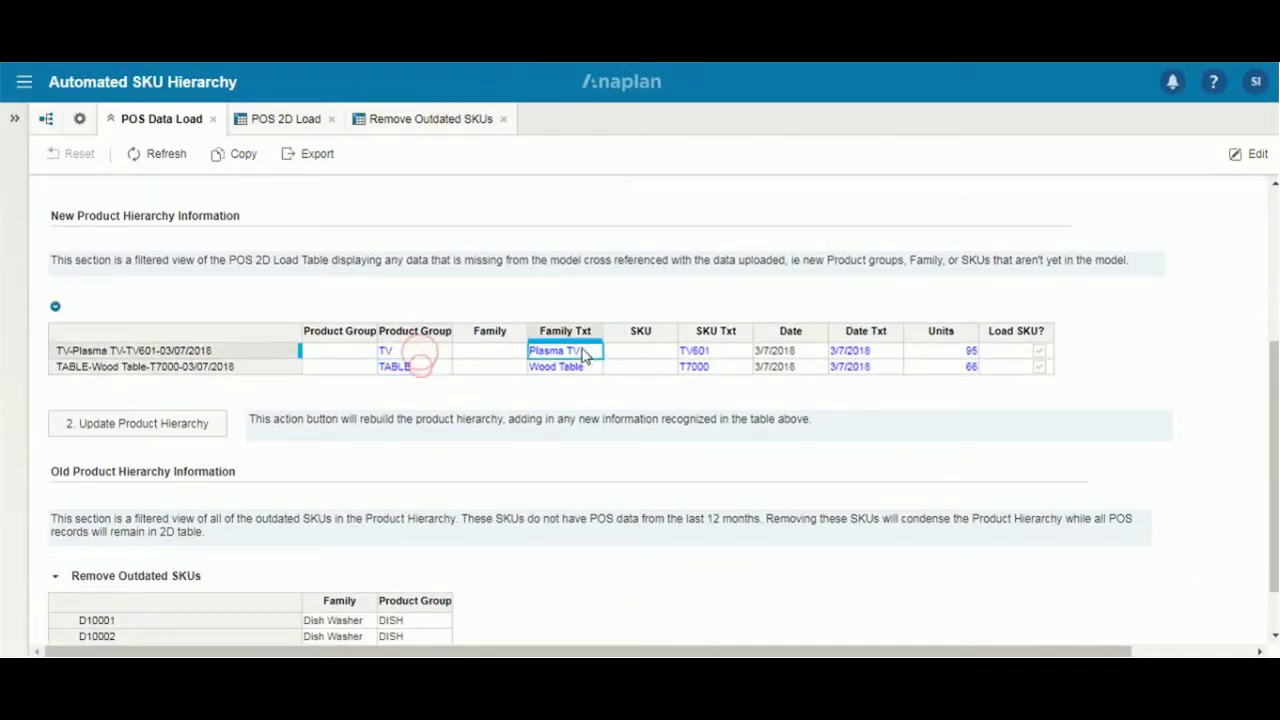
pyautogui.click(588, 369)
pyautogui.click(710, 352)
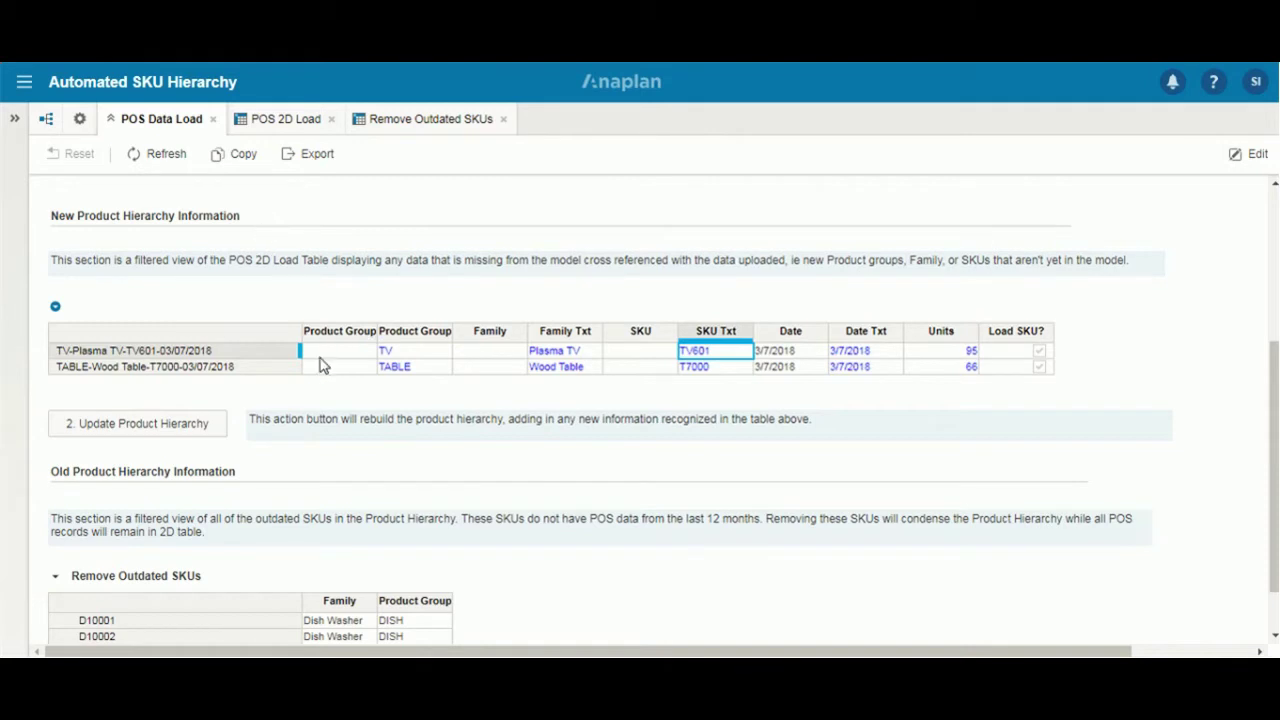
pyautogui.click(415, 353)
pyautogui.click(418, 367)
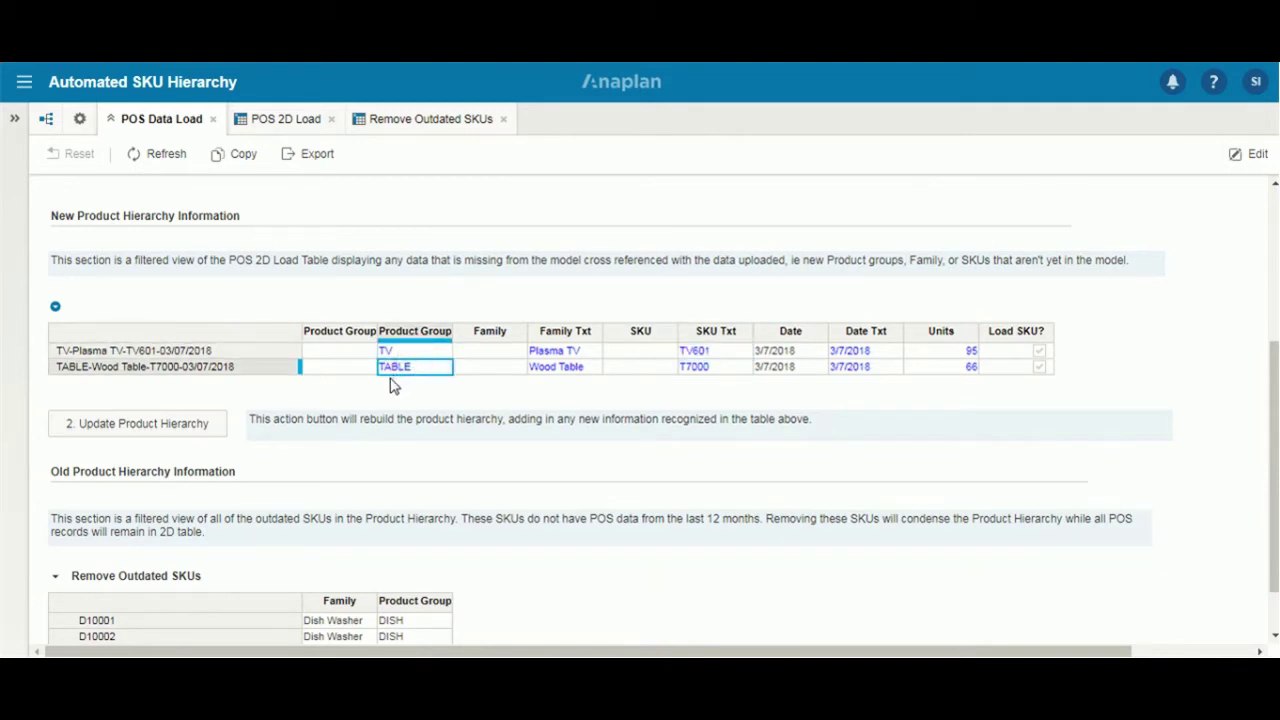
pyautogui.click(205, 424)
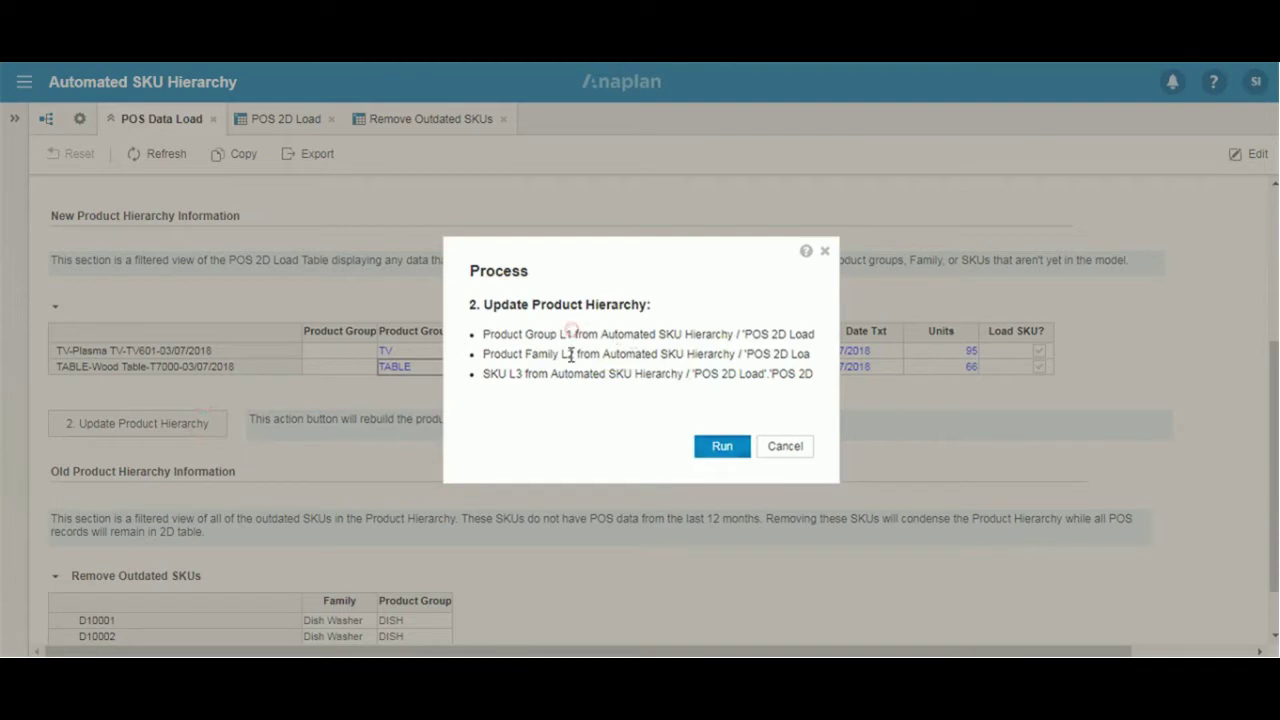
# Step: Run the Update Product Hierarchy process and close the completion summary
pyautogui.click(719, 449)
pyautogui.click(718, 450)
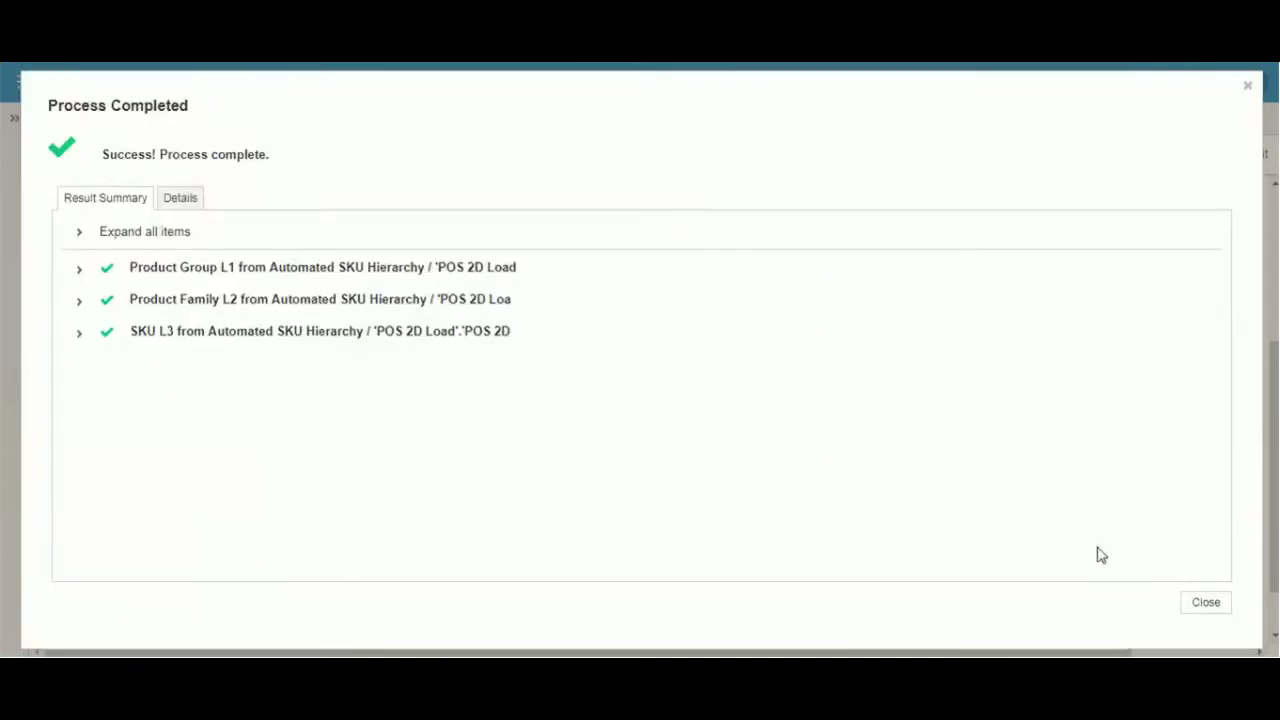
pyautogui.click(1205, 603)
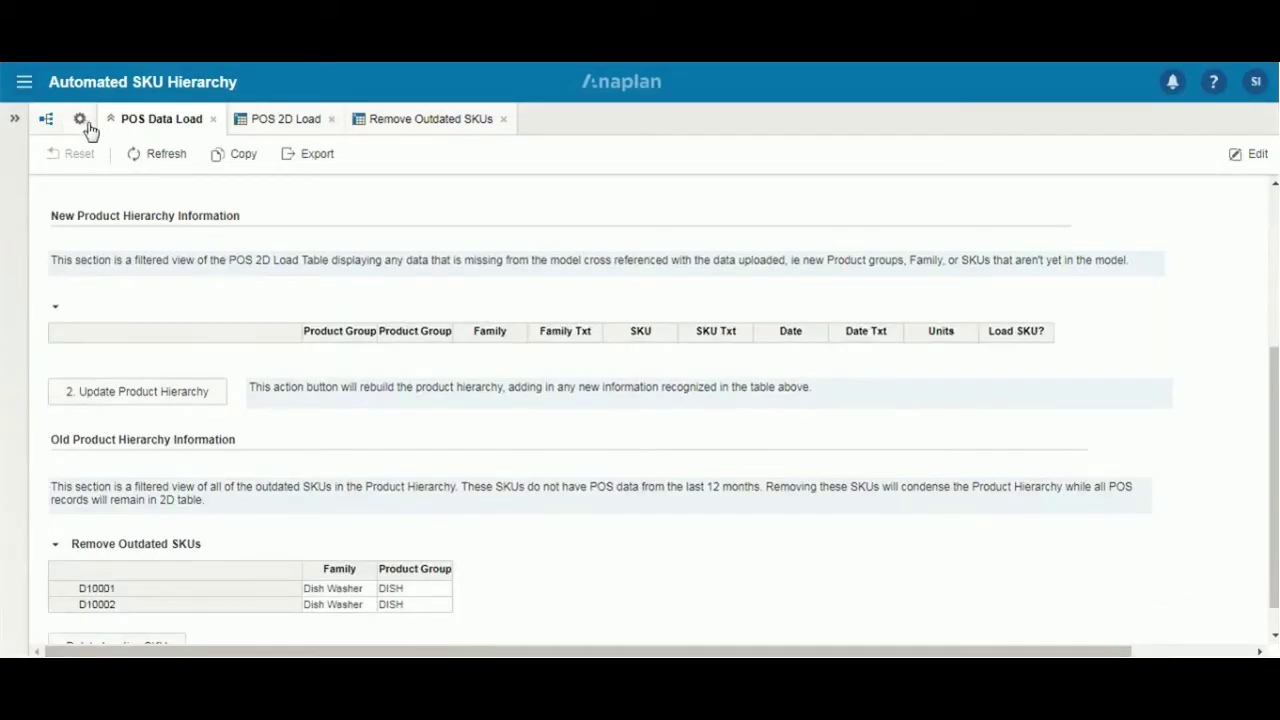
# Step: Confirm TV and TABLE in the Product Group L1 grid and Wood Table in Product Family L2
pyautogui.click(82, 121)
pyautogui.click(185, 424)
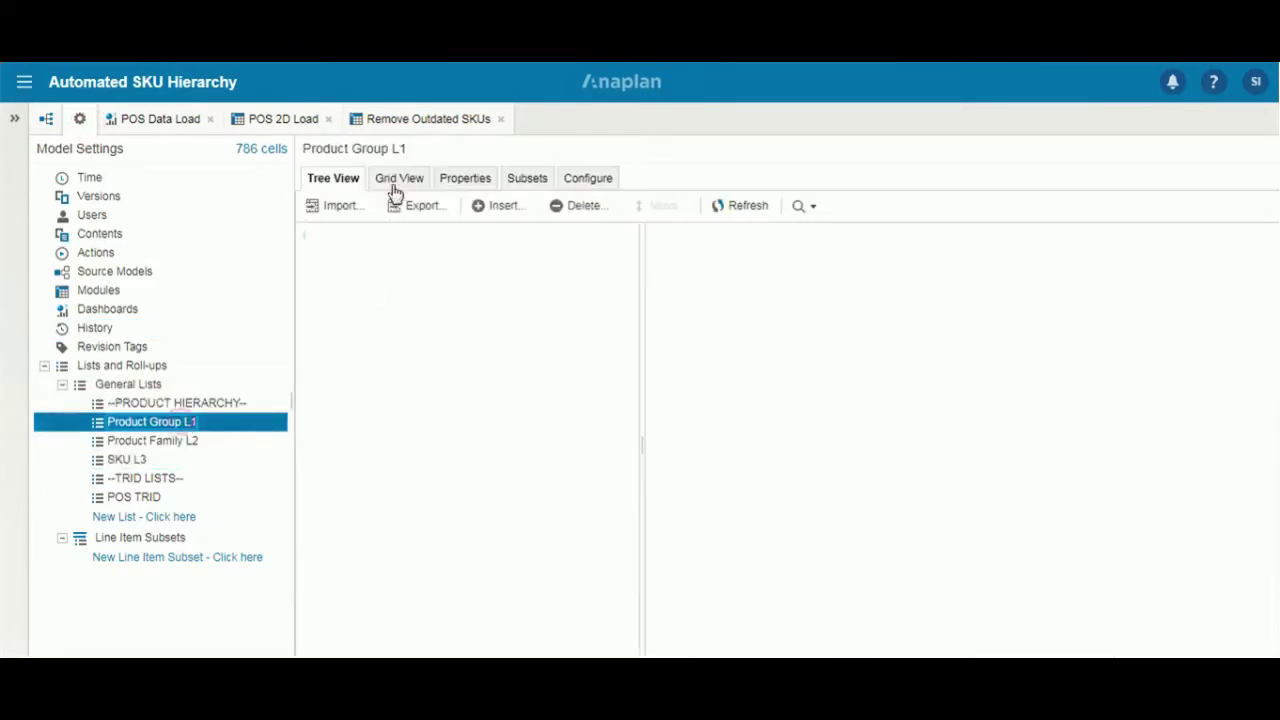
pyautogui.click(397, 184)
pyautogui.click(322, 362)
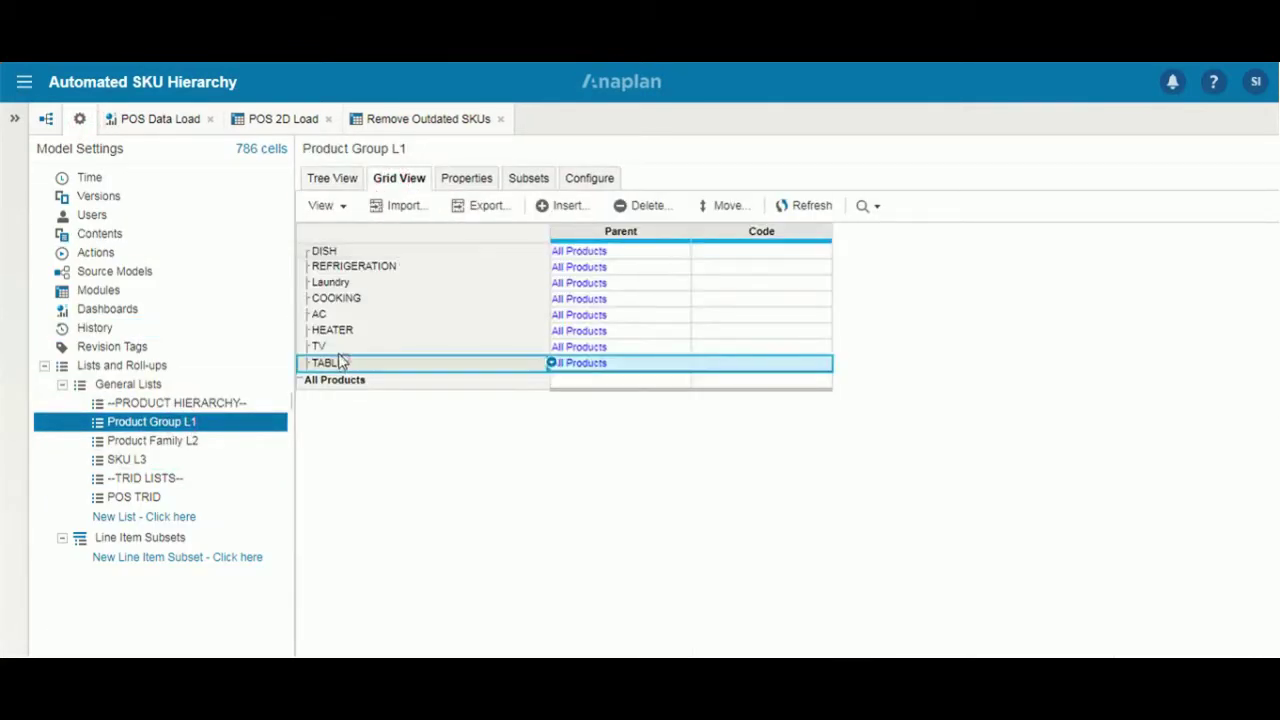
pyautogui.click(322, 347)
pyautogui.click(230, 445)
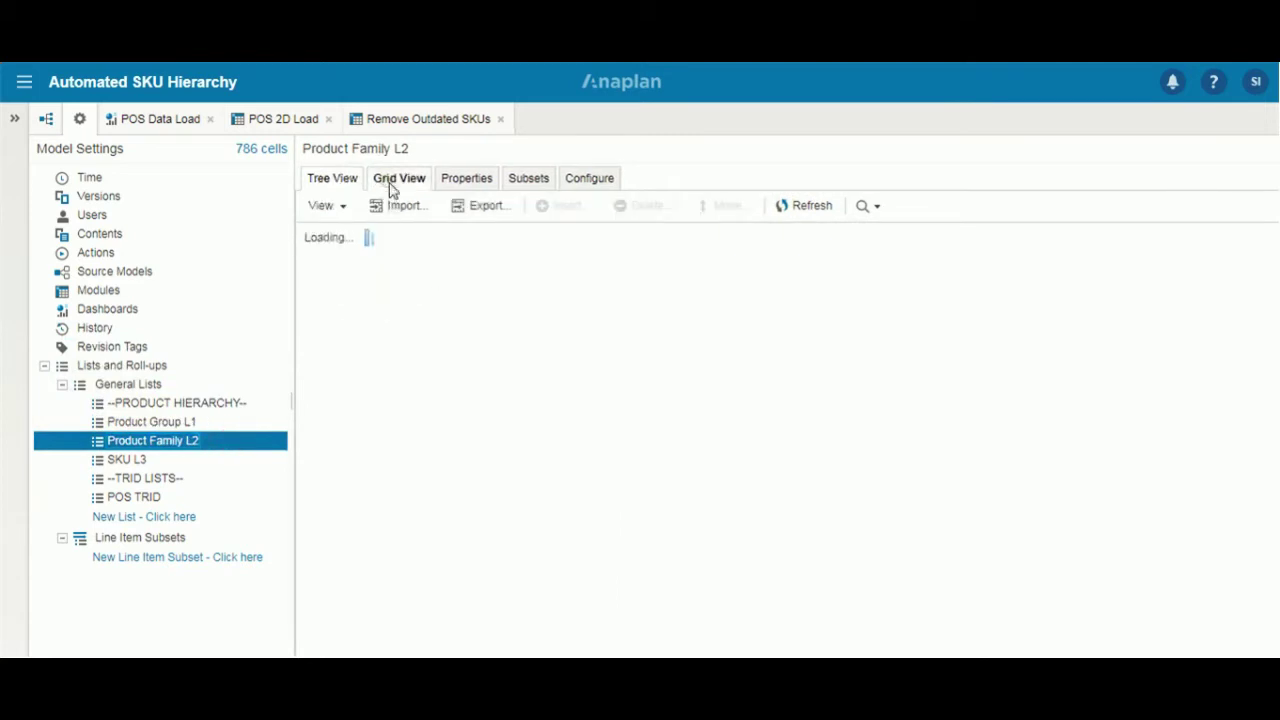
pyautogui.click(391, 186)
pyautogui.click(390, 588)
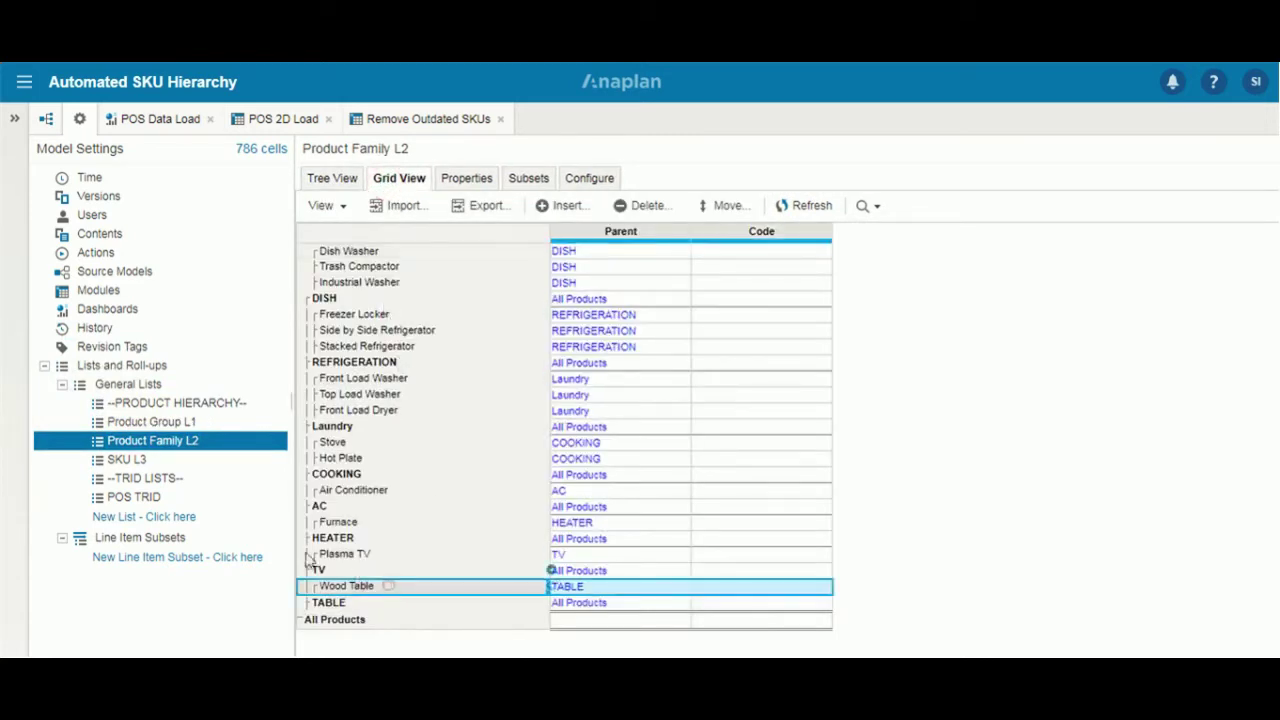
# Step: Confirm the new T7000 SKU appears in the SKU L3 grid
pyautogui.click(167, 502)
pyautogui.click(135, 460)
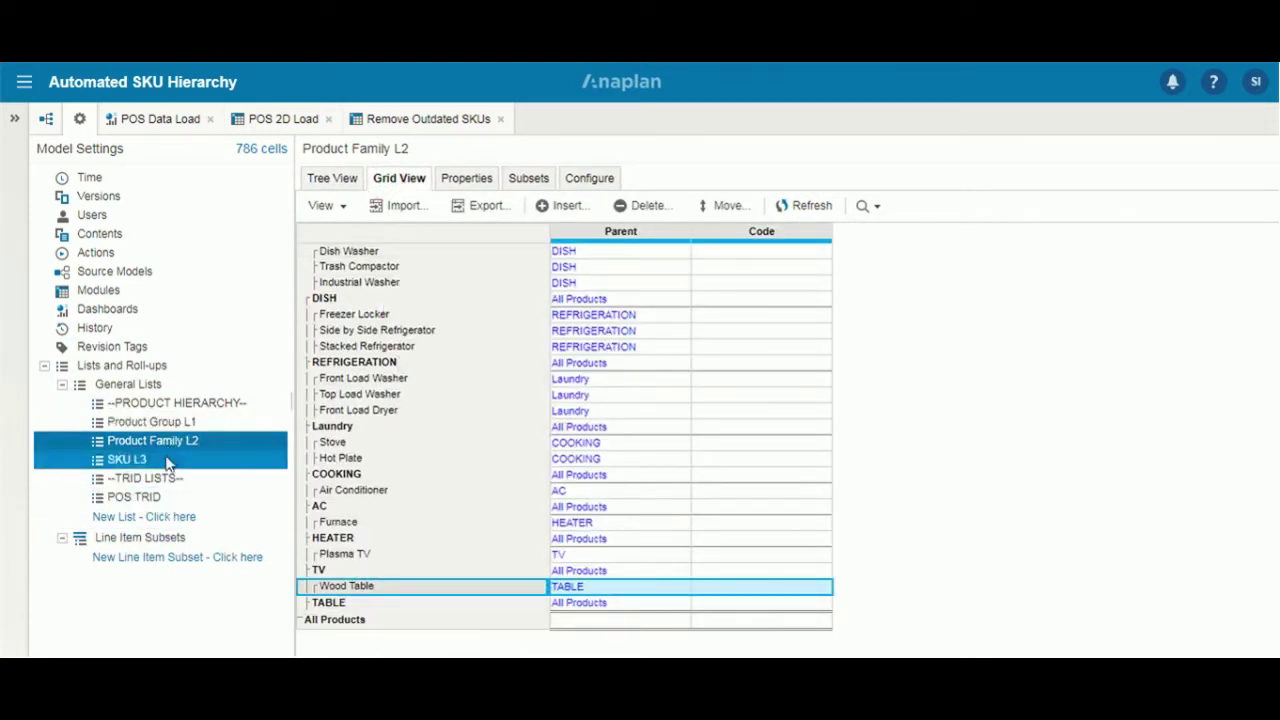
pyautogui.click(410, 178)
pyautogui.scroll(-10, 500, 430)
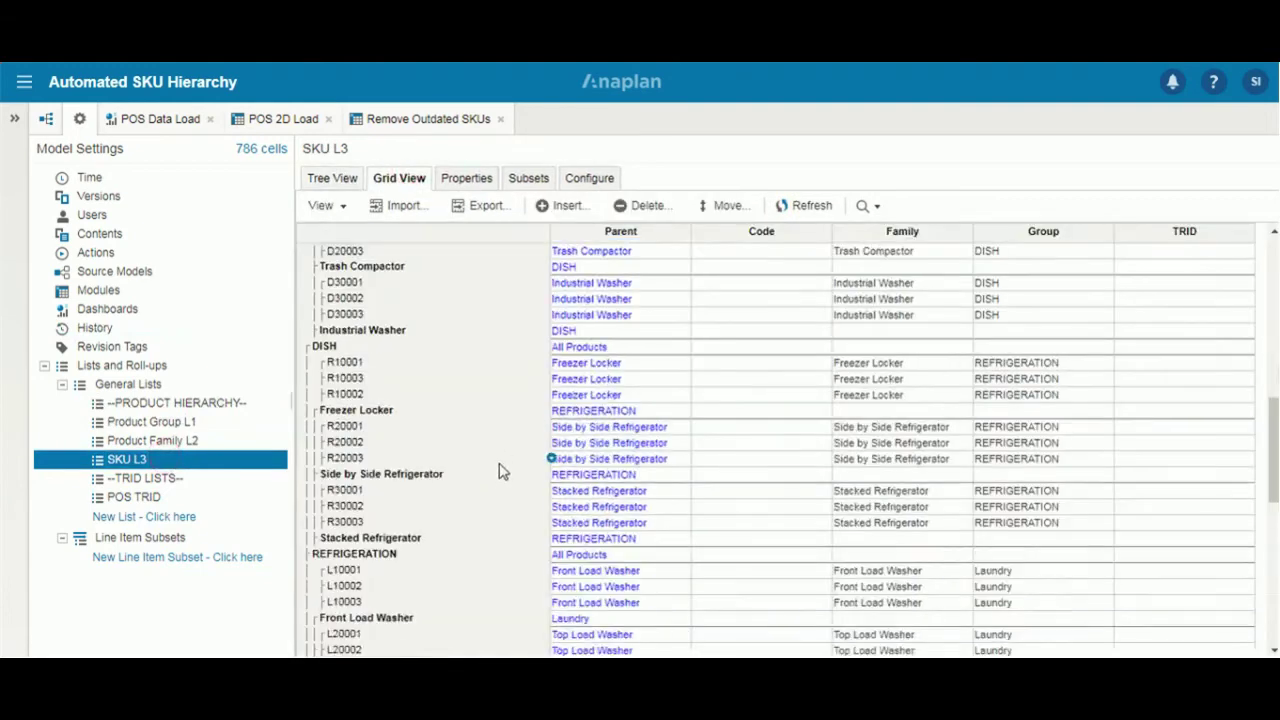
pyautogui.click(392, 585)
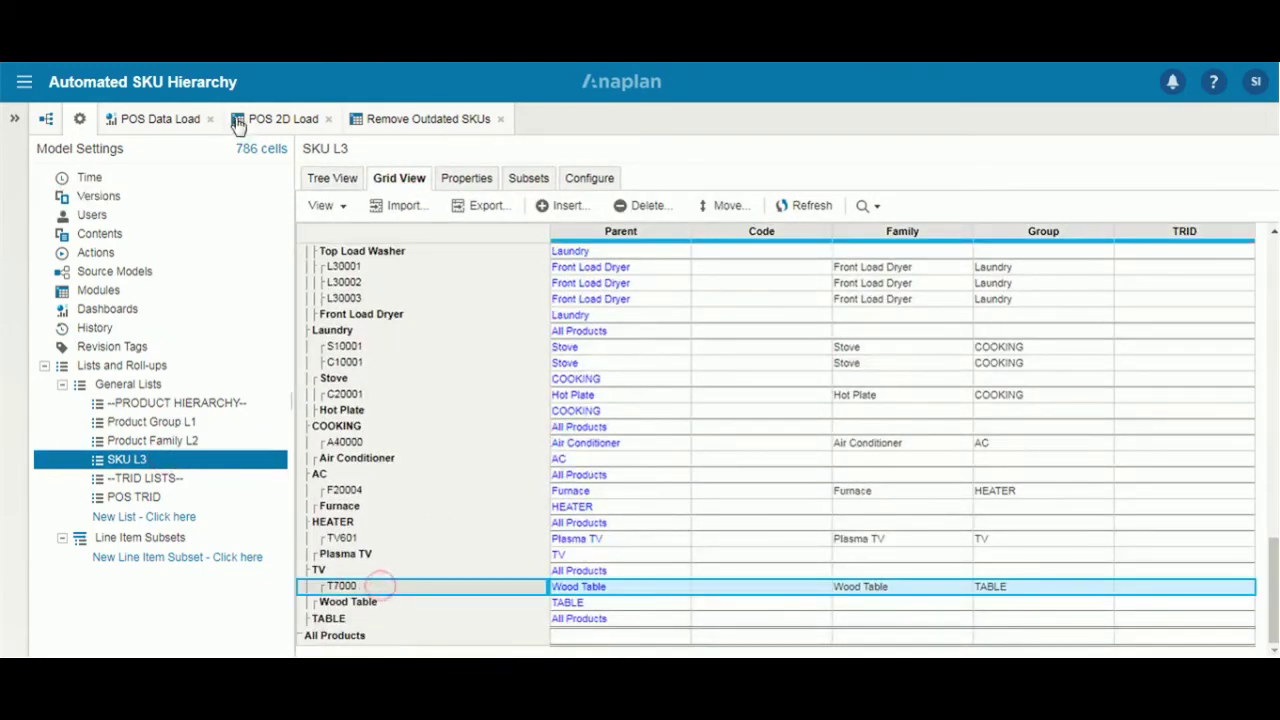
pyautogui.click(281, 120)
# Step: Check the TV and TABLE rows' Product Group, Missing Data and Units cells in POS 2D Load
pyautogui.scroll(-6, 475, 460)
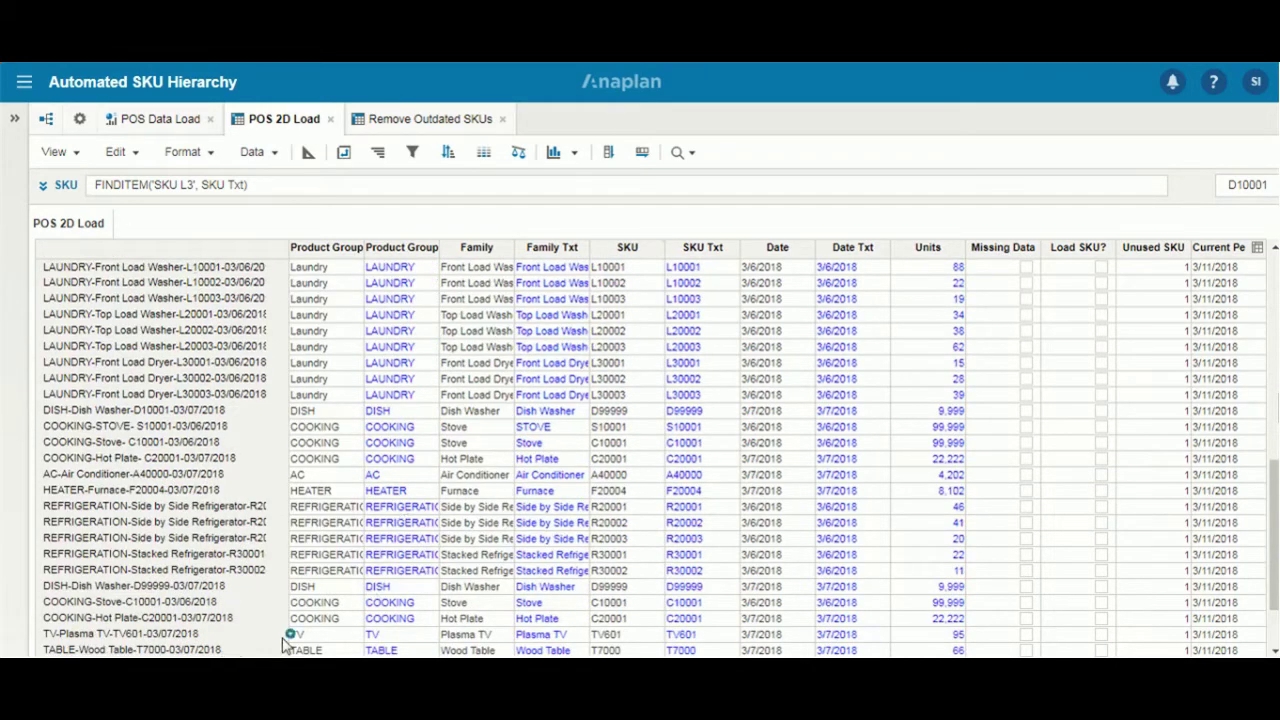
pyautogui.scroll(1, 300, 640)
pyautogui.scroll(-1, 348, 652)
pyautogui.click(338, 636)
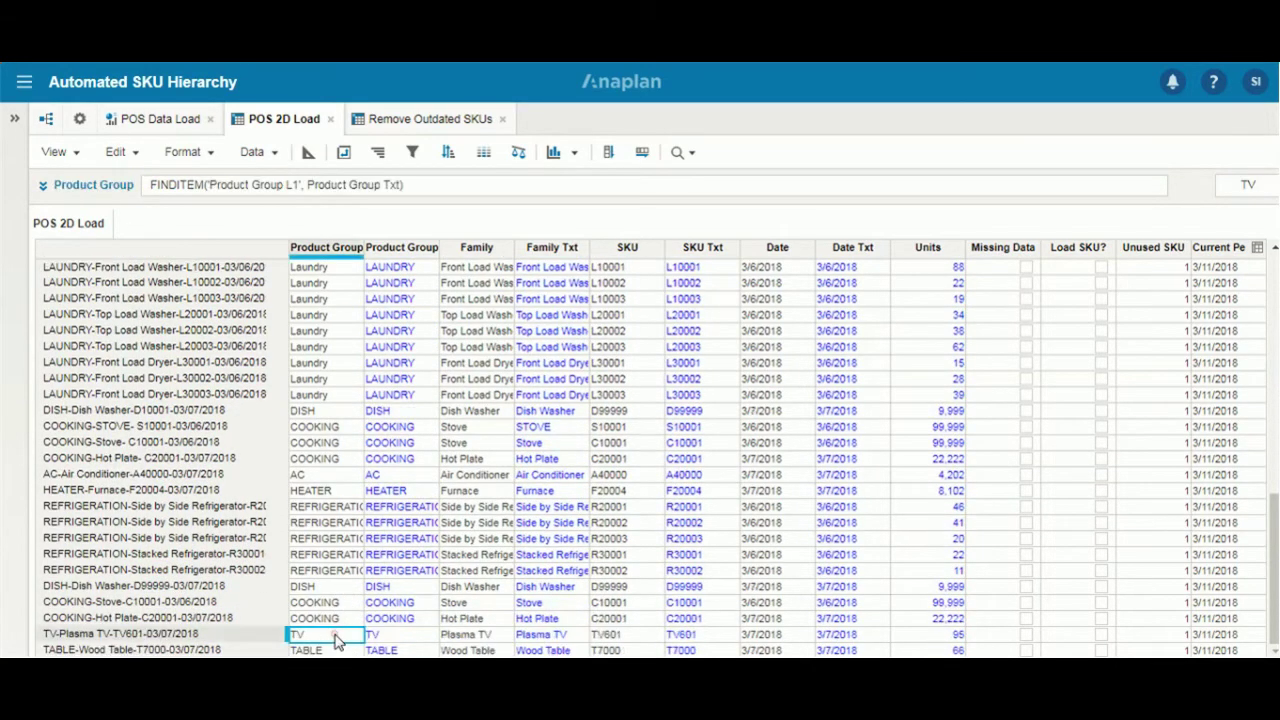
pyautogui.click(338, 650)
pyautogui.click(396, 638)
pyautogui.click(397, 650)
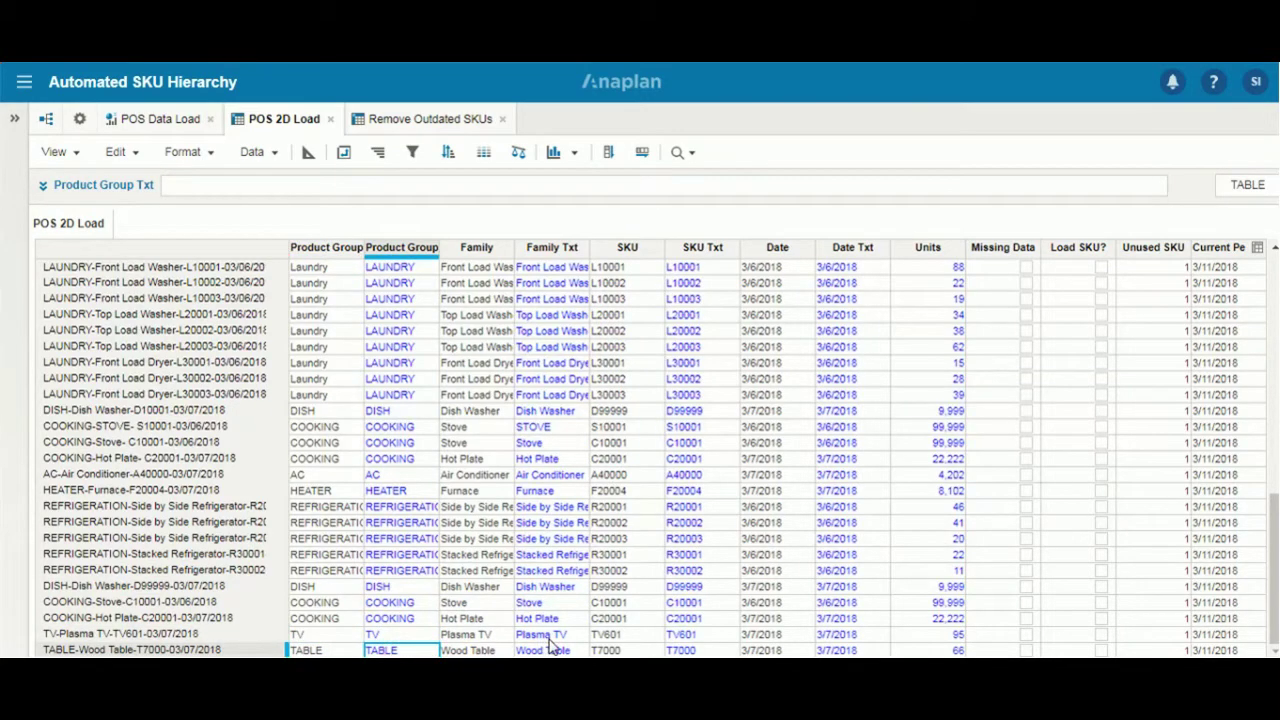
pyautogui.click(973, 636)
pyautogui.click(958, 636)
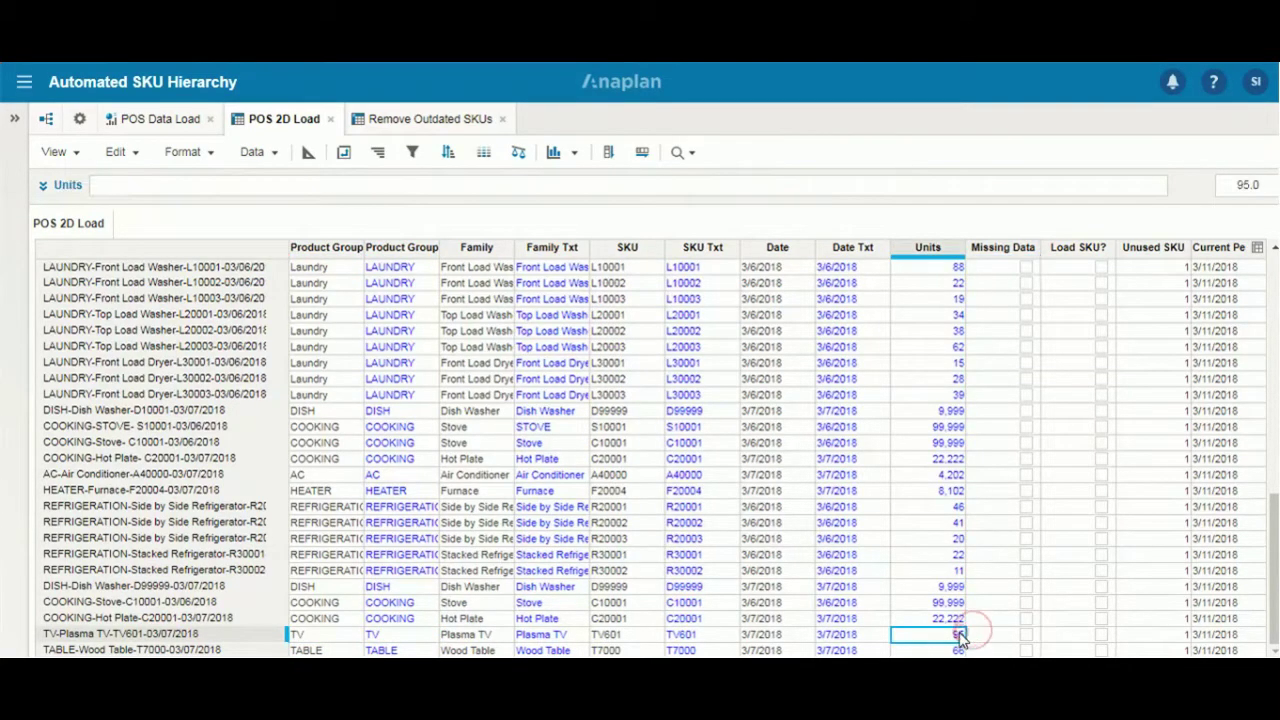
# Step: Return to the POS Data Load dashboard and bring the Excel POS file forward
pyautogui.click(166, 122)
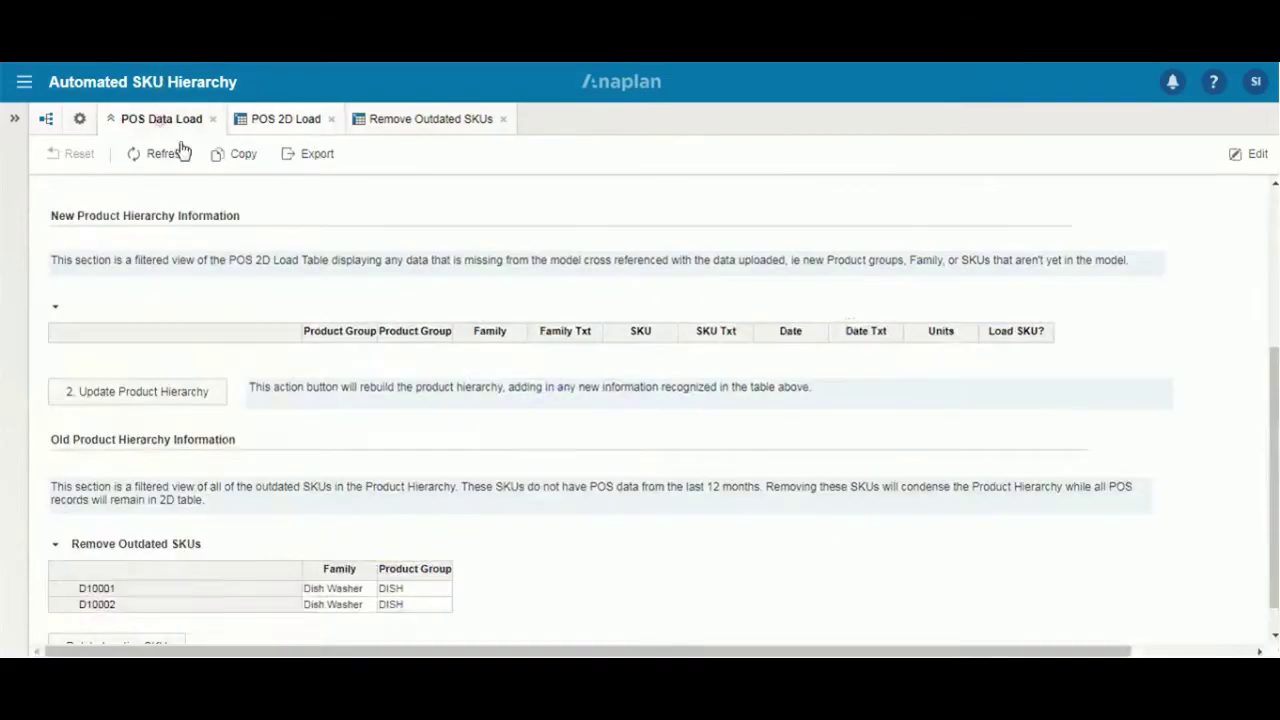
pyautogui.moveTo(374, 634)
pyautogui.click(503, 625)
# Step: Add row 34 with CHAIR, Comfy Chair, C8000 and date 3/7/2018, then save keeping CSV format
pyautogui.scroll(-5, 500, 560)
pyautogui.click(450, 515)
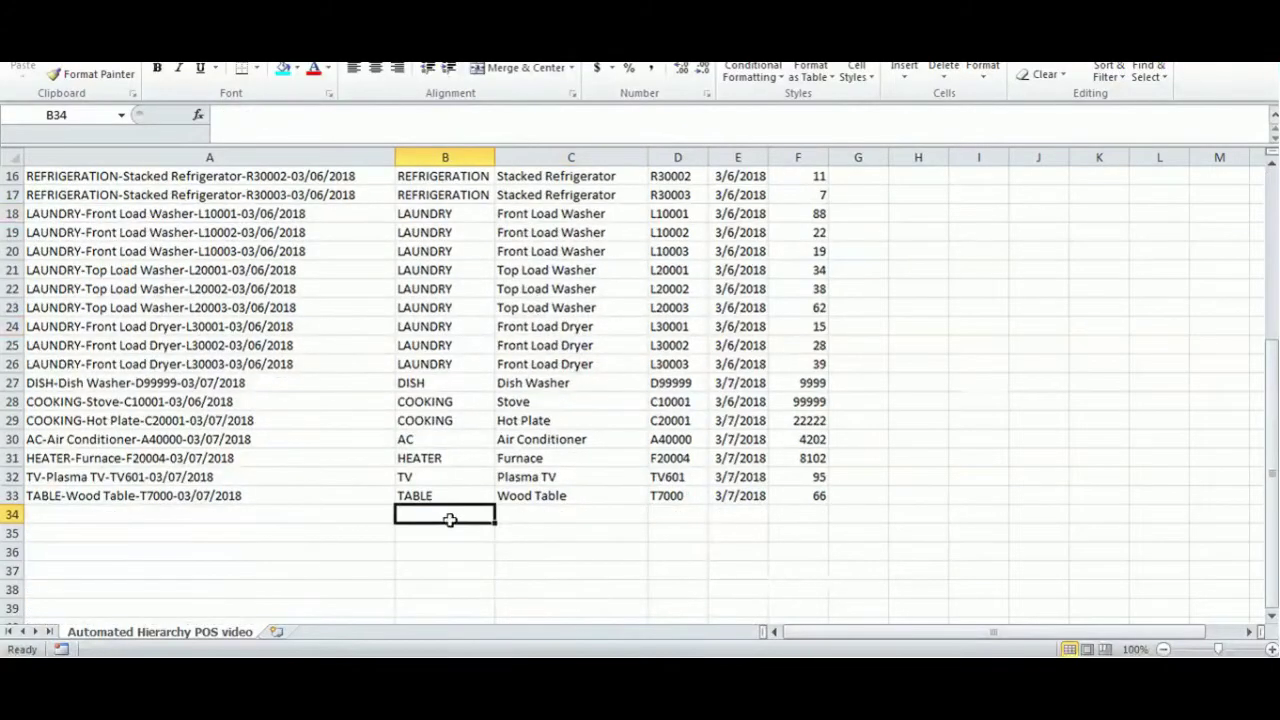
pyautogui.write('CHAIR')
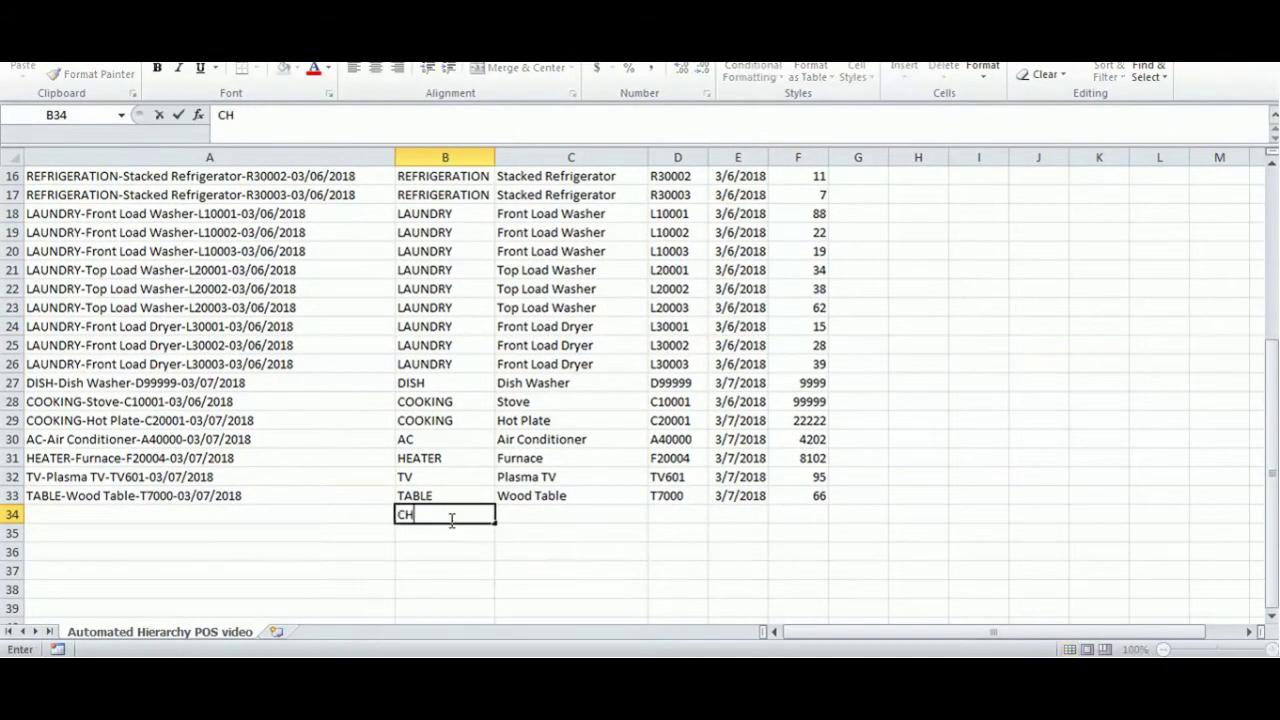
pyautogui.press('Tab')
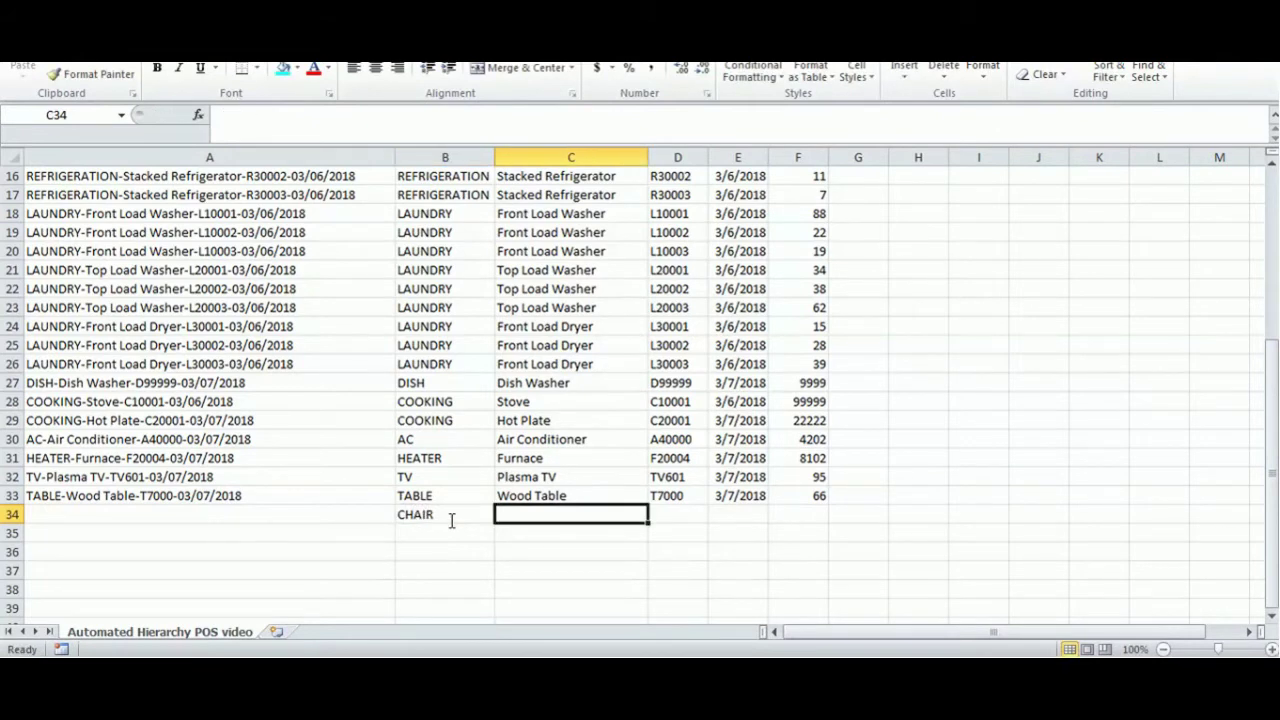
pyautogui.write('Comfy Chair')
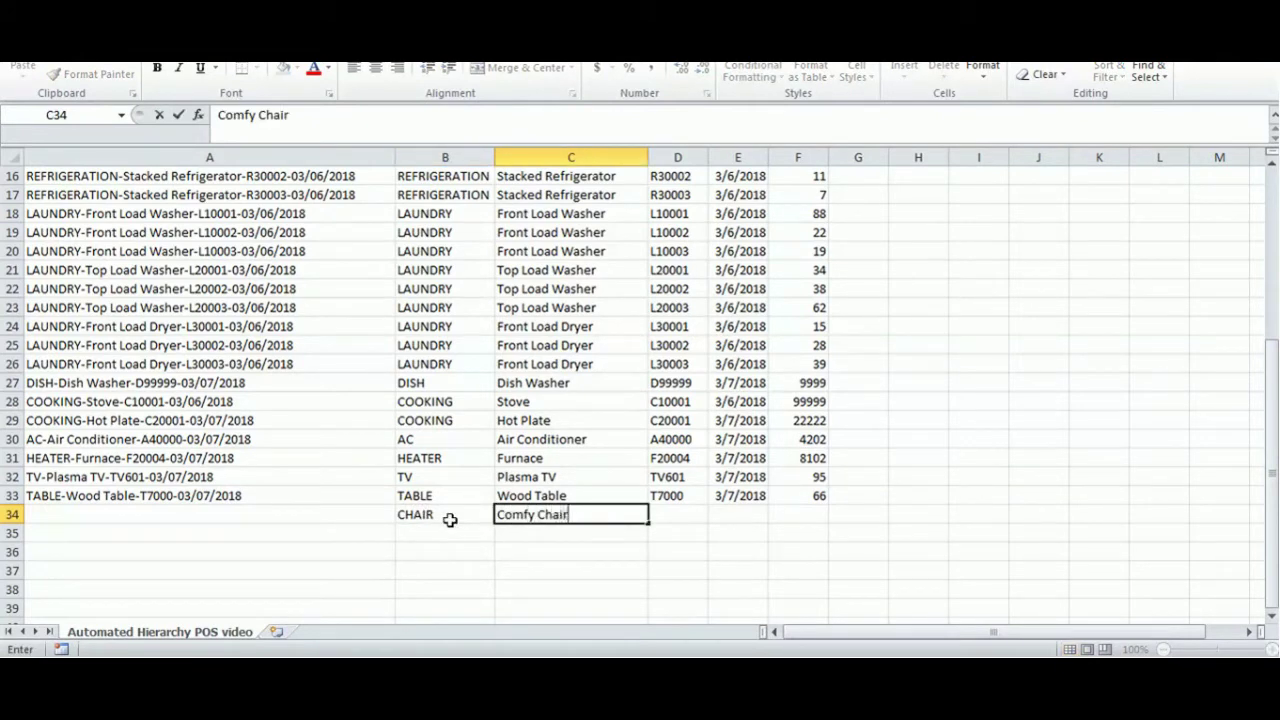
pyautogui.press('Tab')
pyautogui.write('C8000')
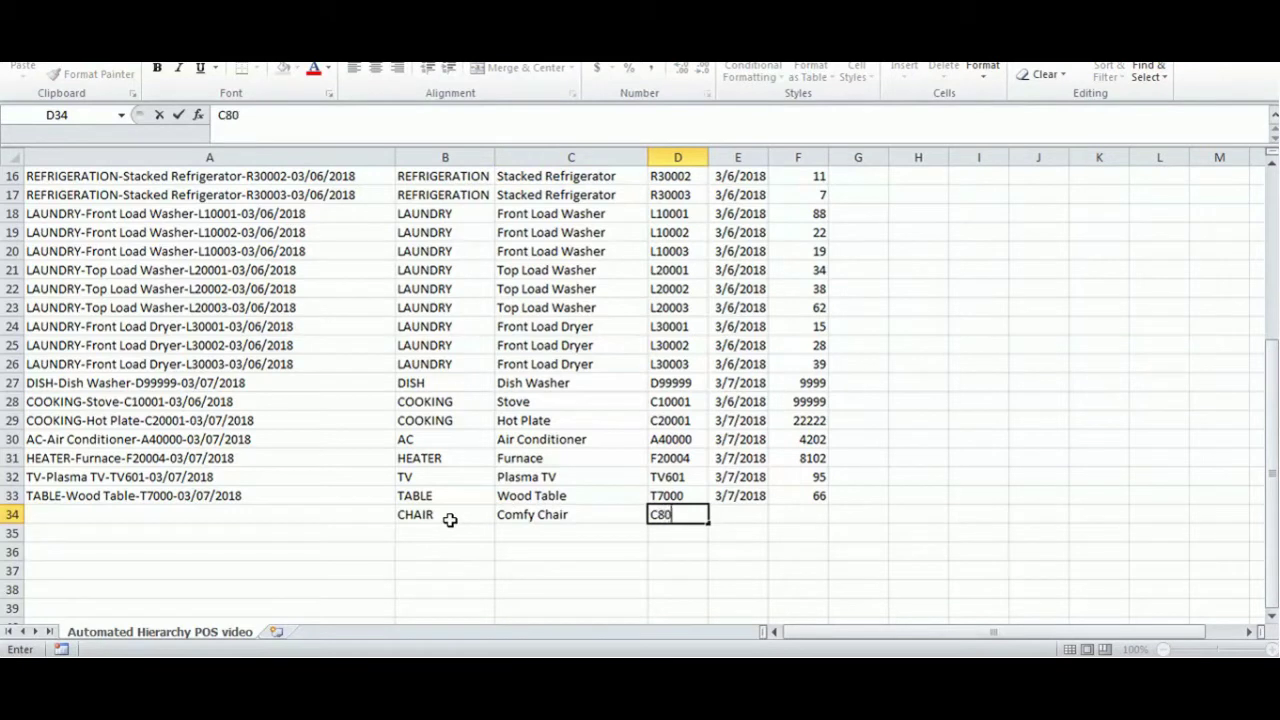
pyautogui.press('Tab')
pyautogui.write('3')
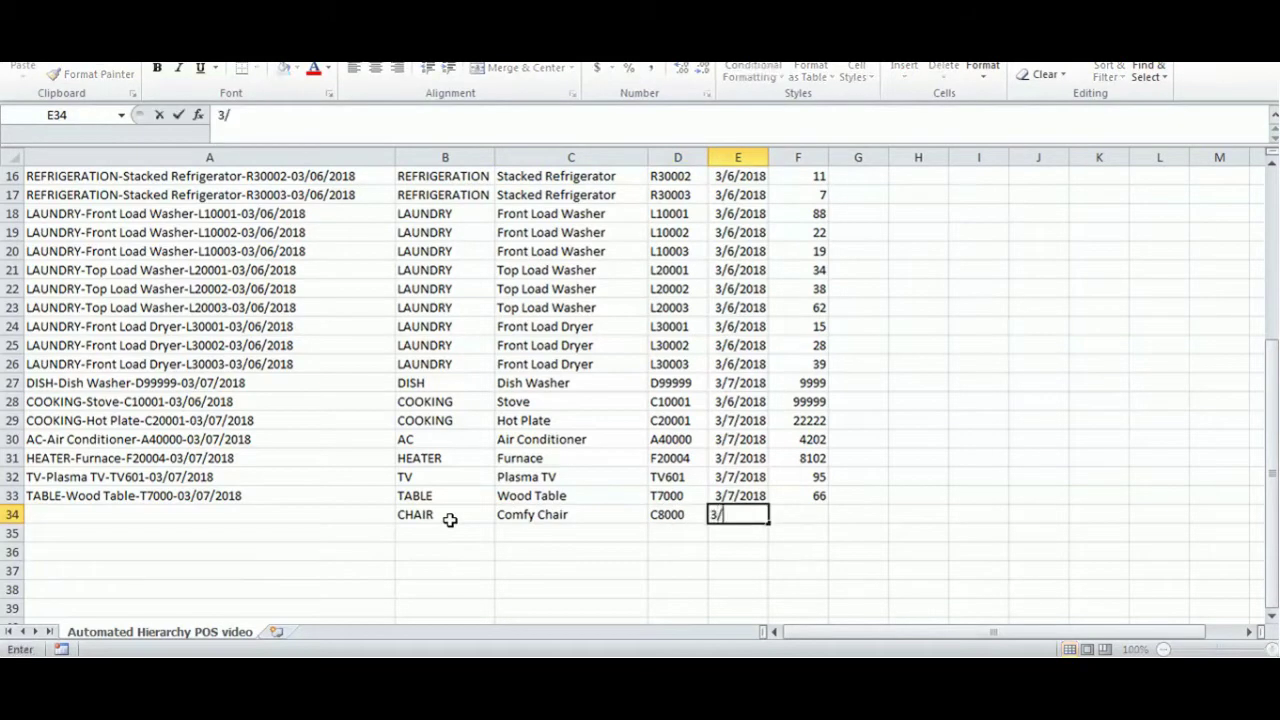
pyautogui.write('2018')
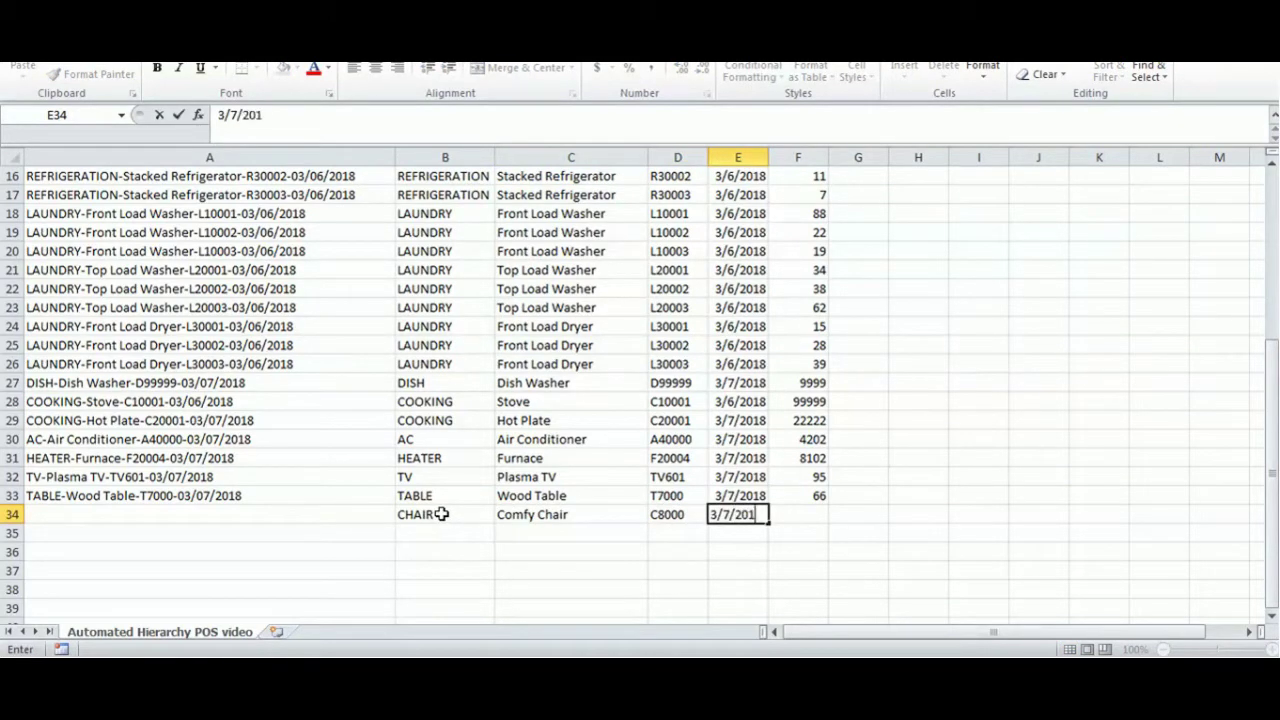
pyautogui.press('Tab')
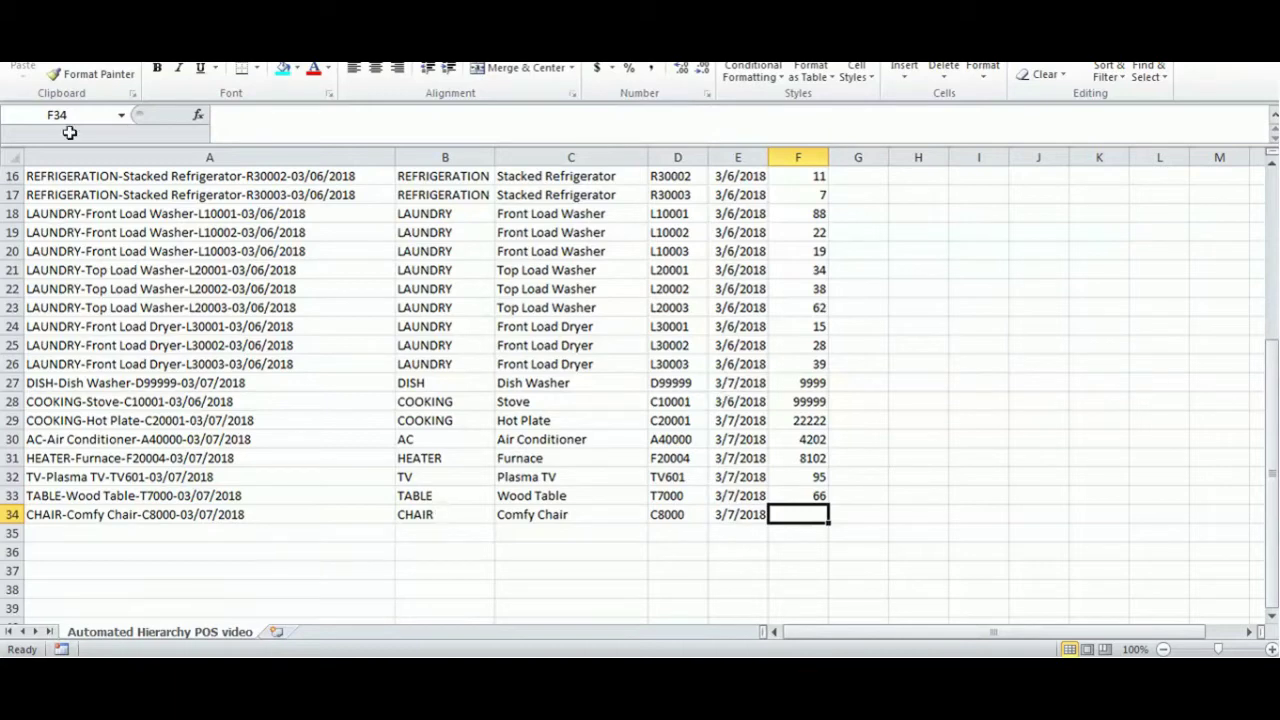
pyautogui.hotkey('ctrl', 's')
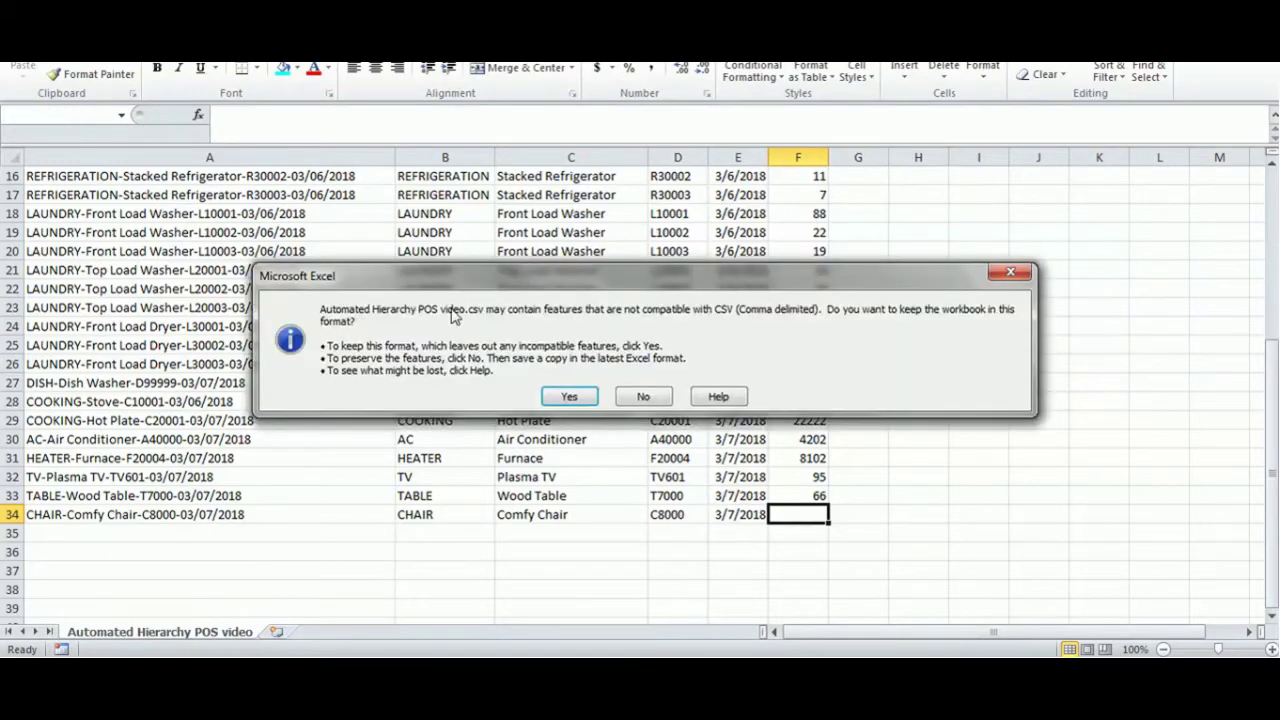
pyautogui.click(556, 398)
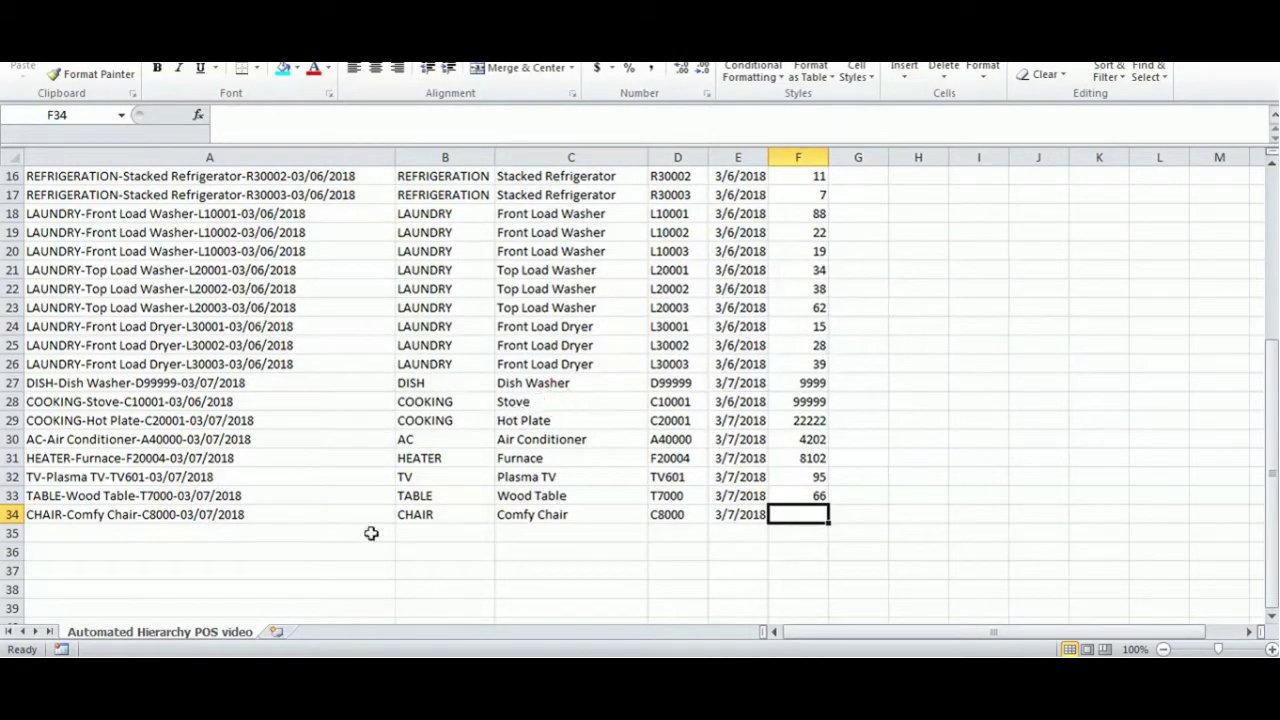
# Step: Reload the updated Automated Hierarchy POS file via 1. Update POS TRID - 2D Load
pyautogui.moveTo(226, 656)
pyautogui.click(313, 550)
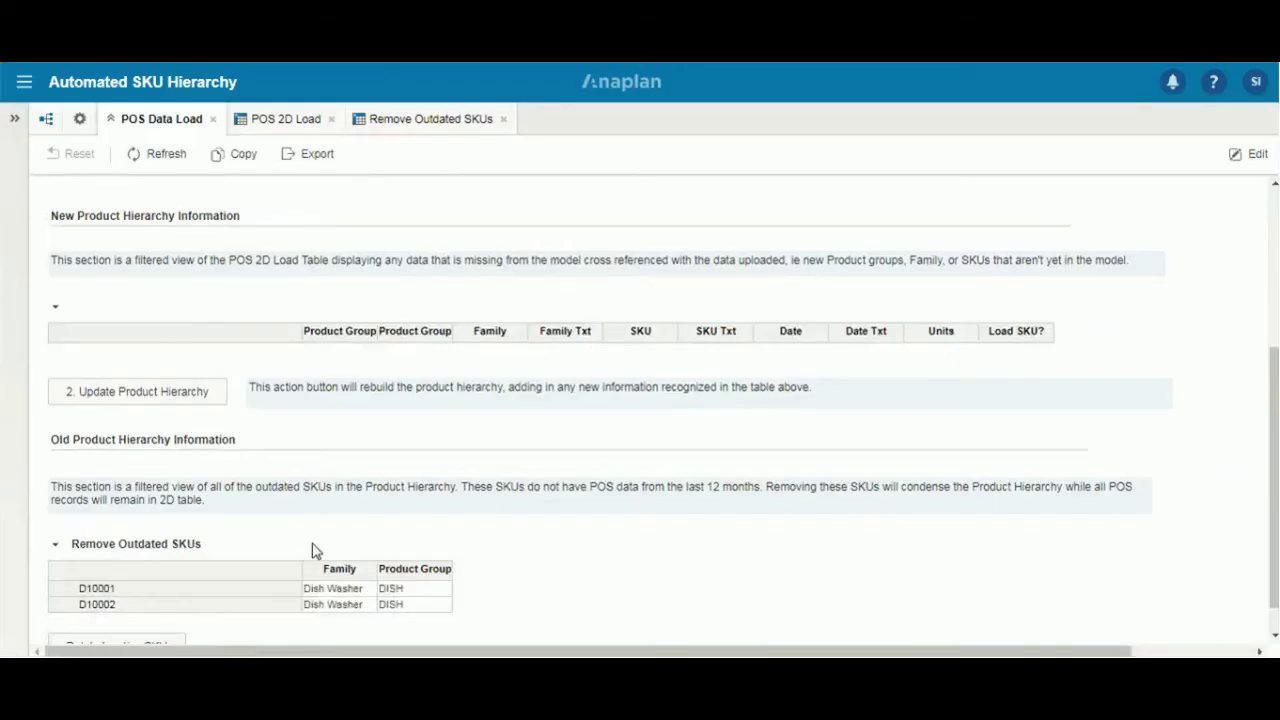
pyautogui.scroll(3, 308, 400)
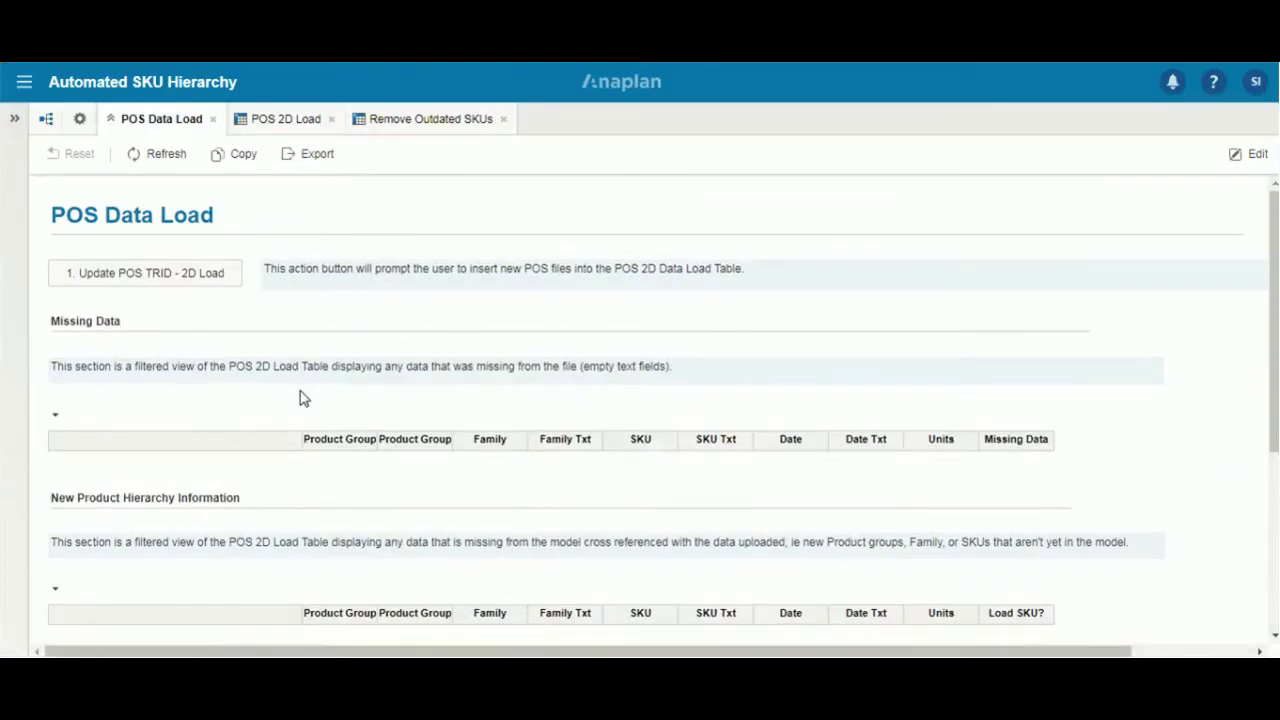
pyautogui.click(184, 288)
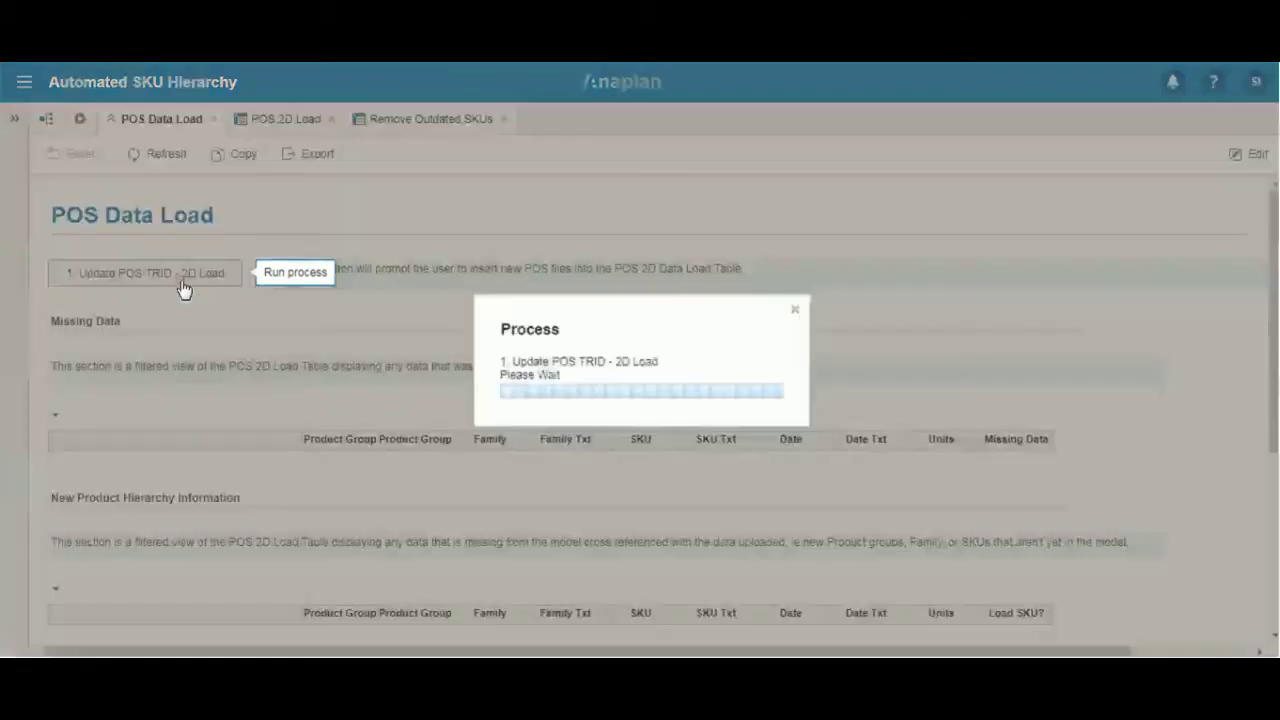
pyautogui.click(692, 400)
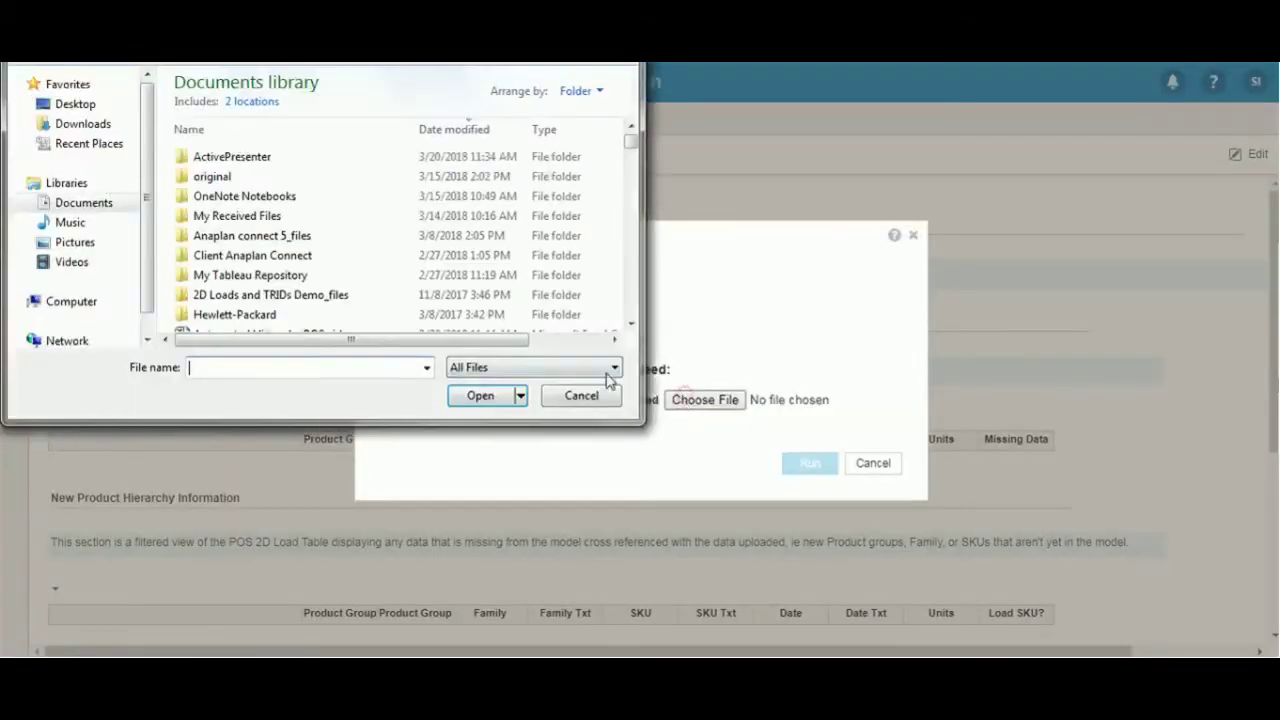
pyautogui.click(314, 332)
pyautogui.click(478, 396)
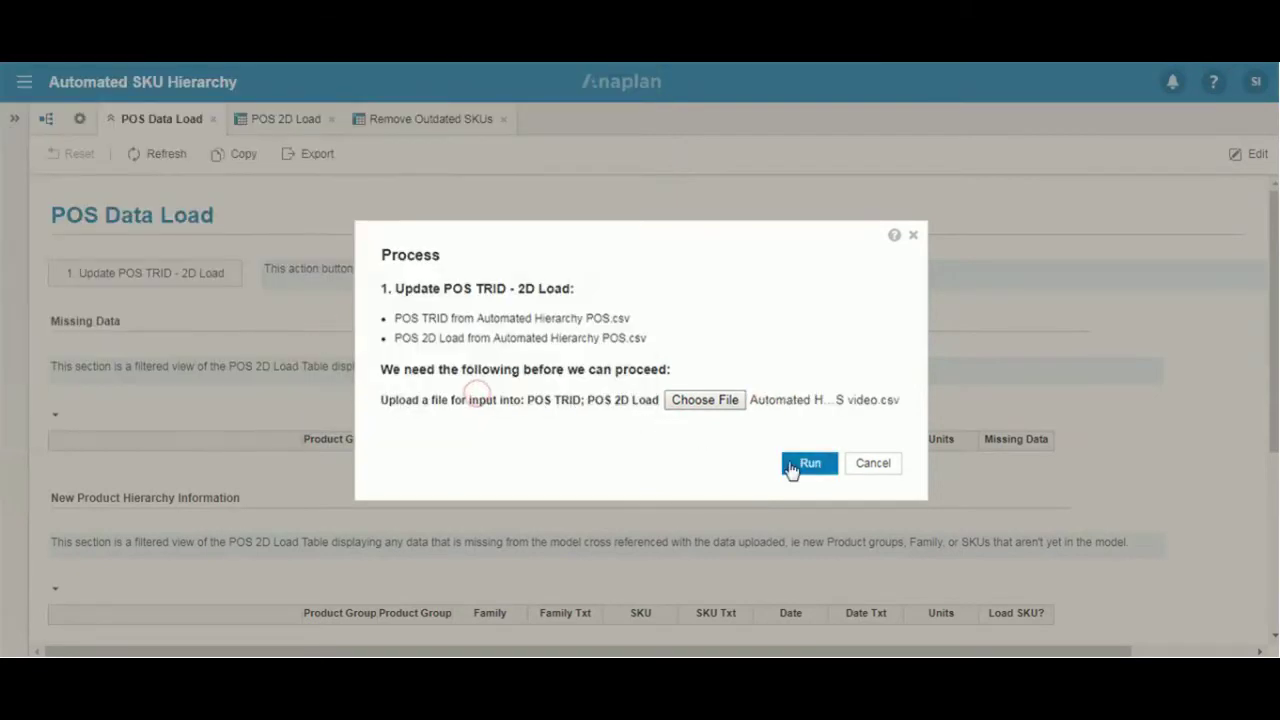
pyautogui.click(794, 465)
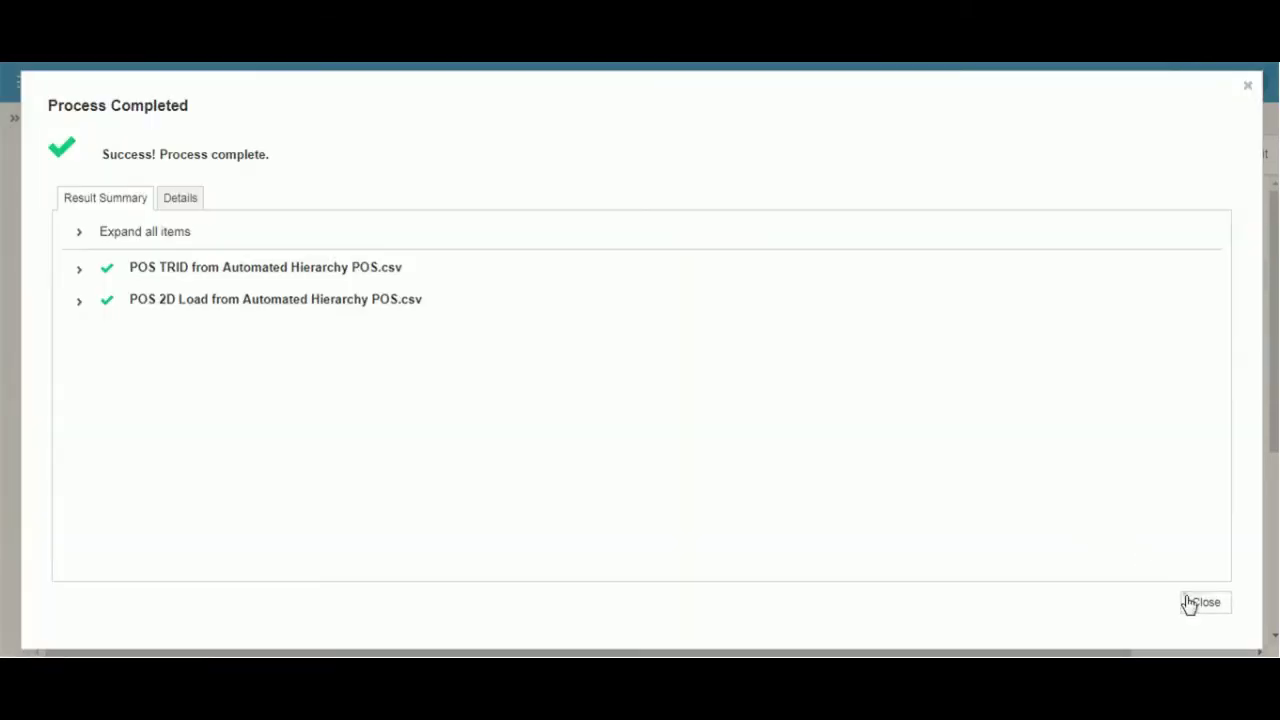
pyautogui.click(1203, 602)
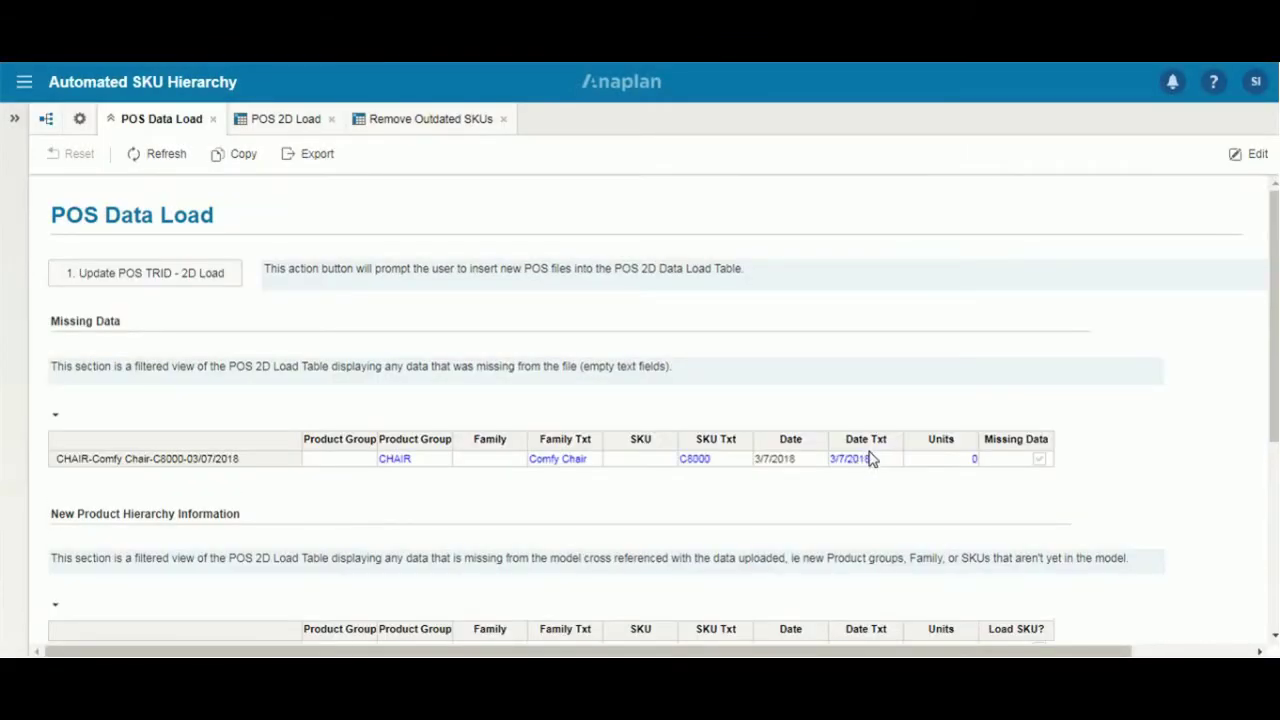
# Step: Enter 60 units for the Comfy Chair C8000 row in Missing Data and refresh the dashboard
pyautogui.scroll(-3, 1190, 450)
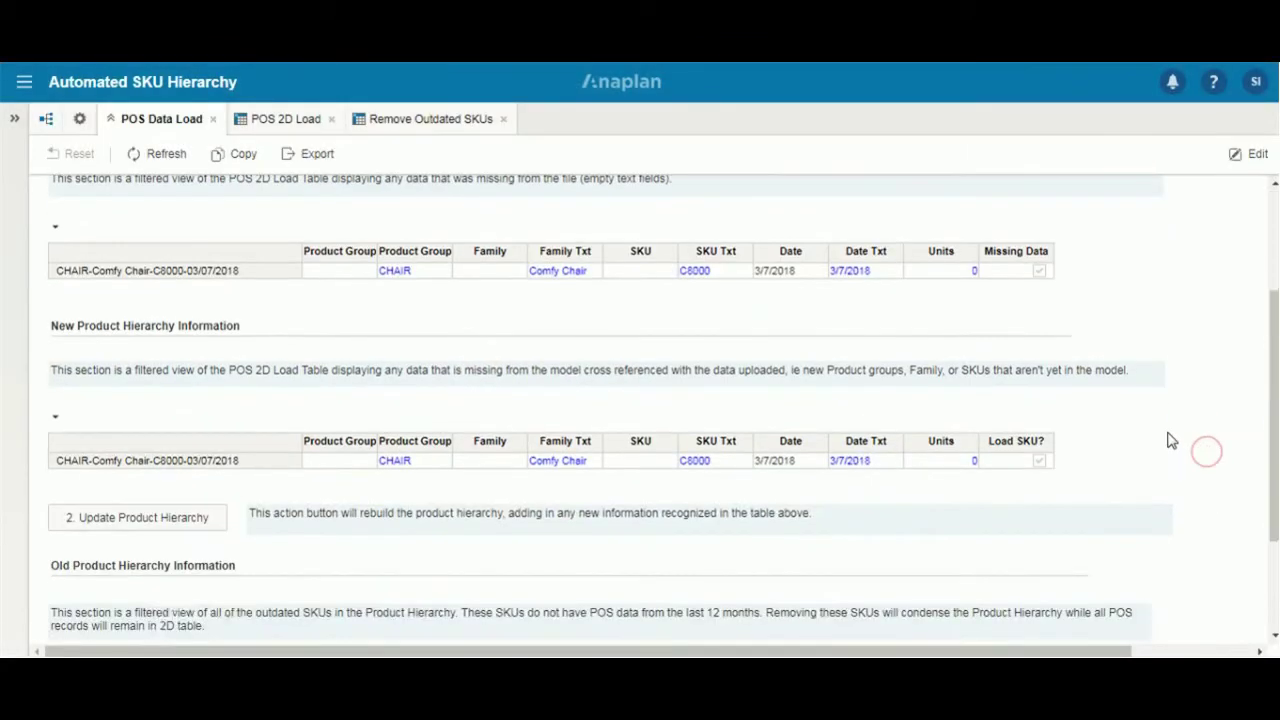
pyautogui.scroll(1, 660, 321)
pyautogui.scroll(1, 645, 323)
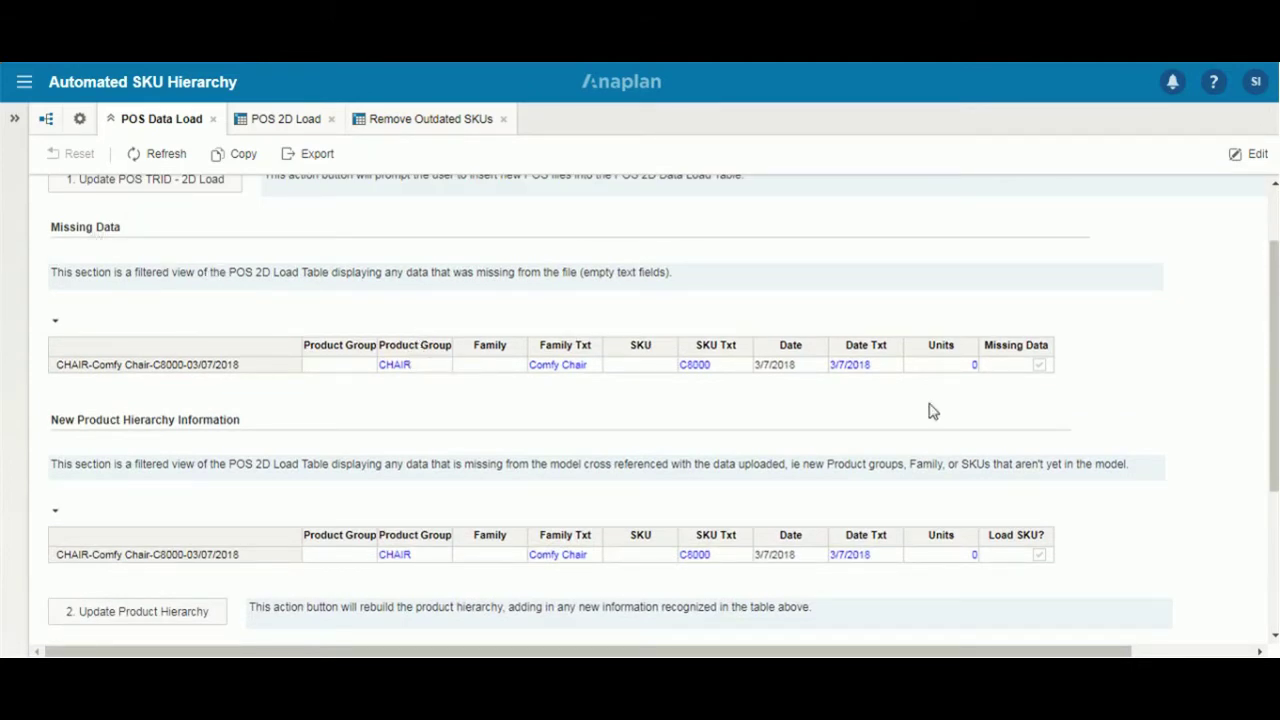
pyautogui.click(958, 365)
pyautogui.write('60')
pyautogui.press('Return')
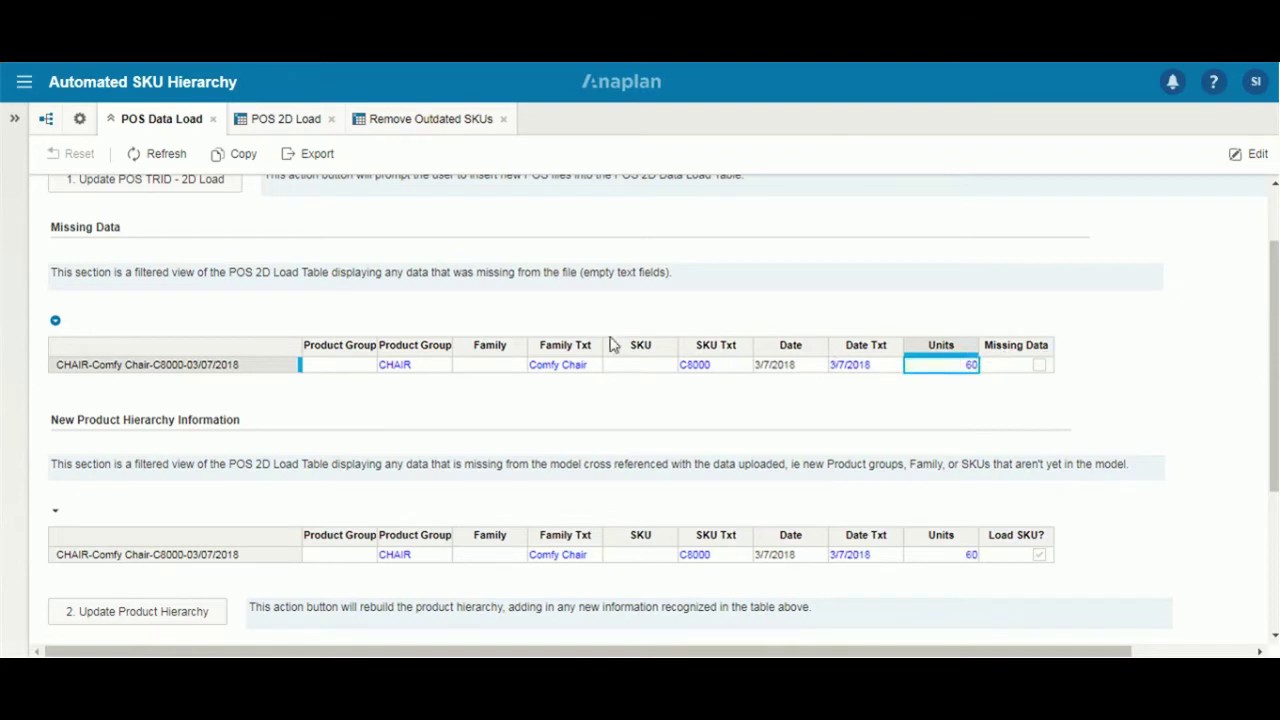
pyautogui.click(166, 155)
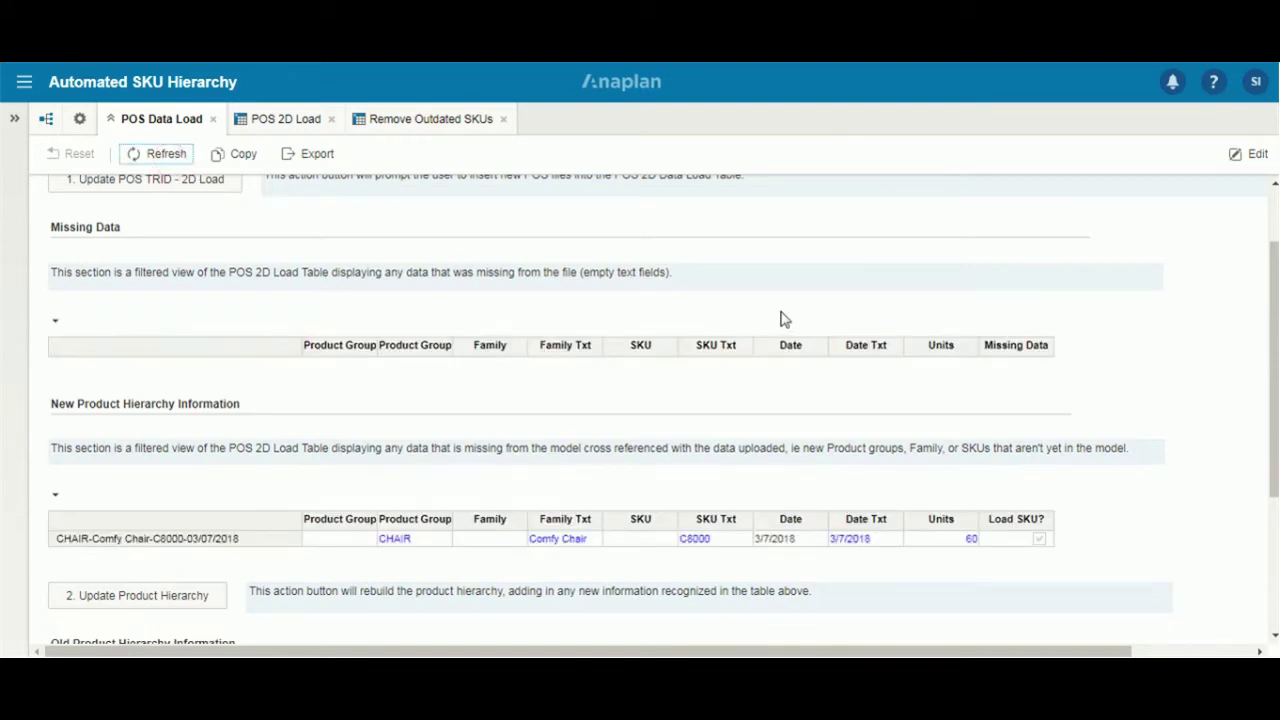
pyautogui.scroll(-1, 740, 380)
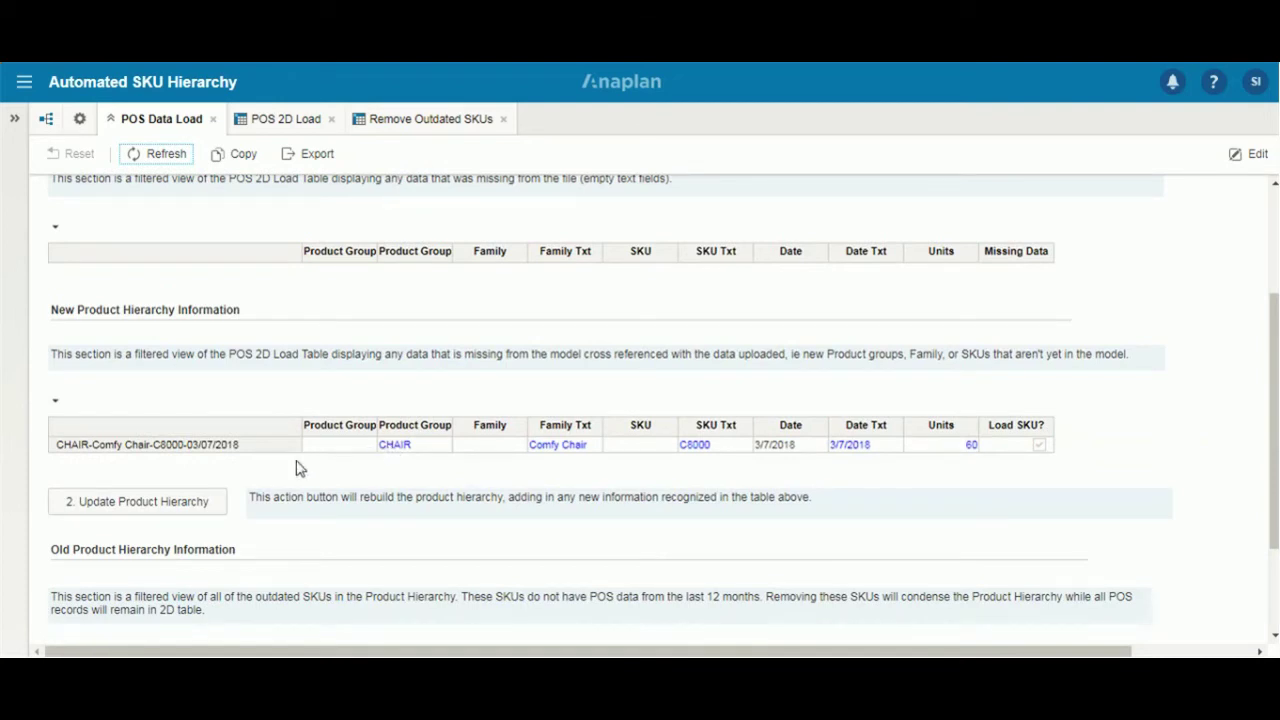
# Step: Run 2. Update Product Hierarchy and close the completion summary
pyautogui.click(209, 503)
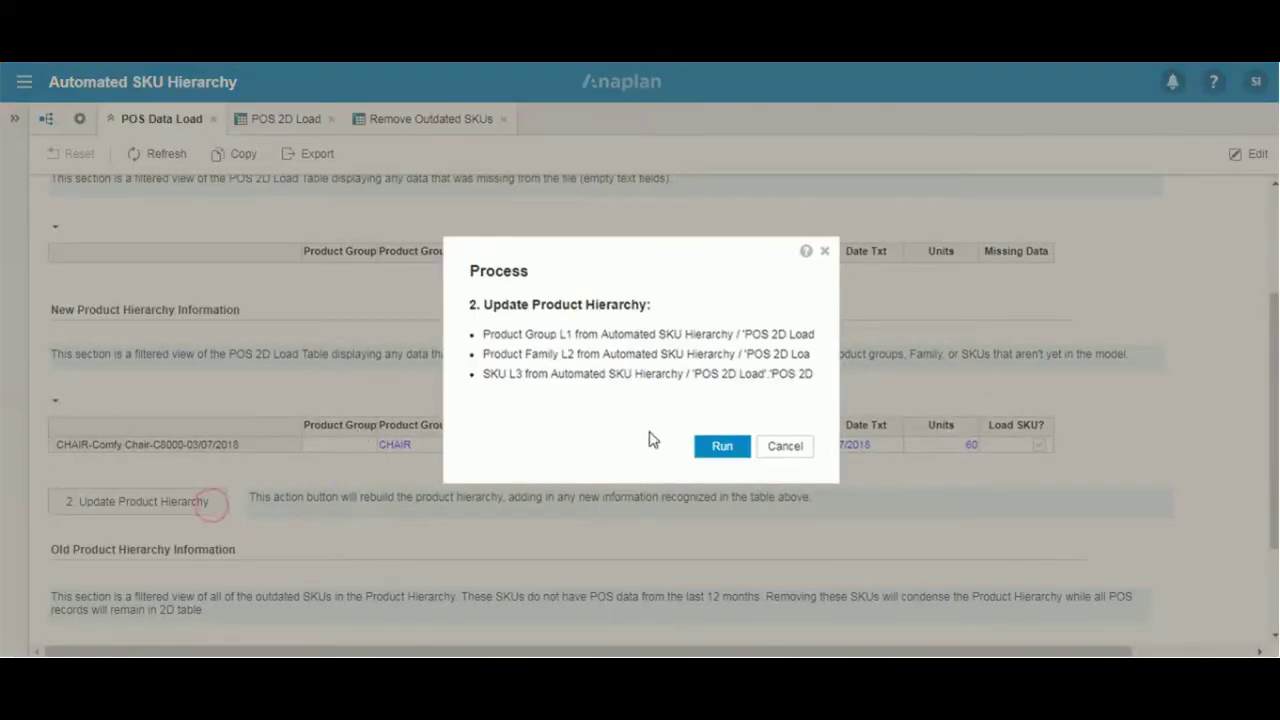
pyautogui.click(722, 446)
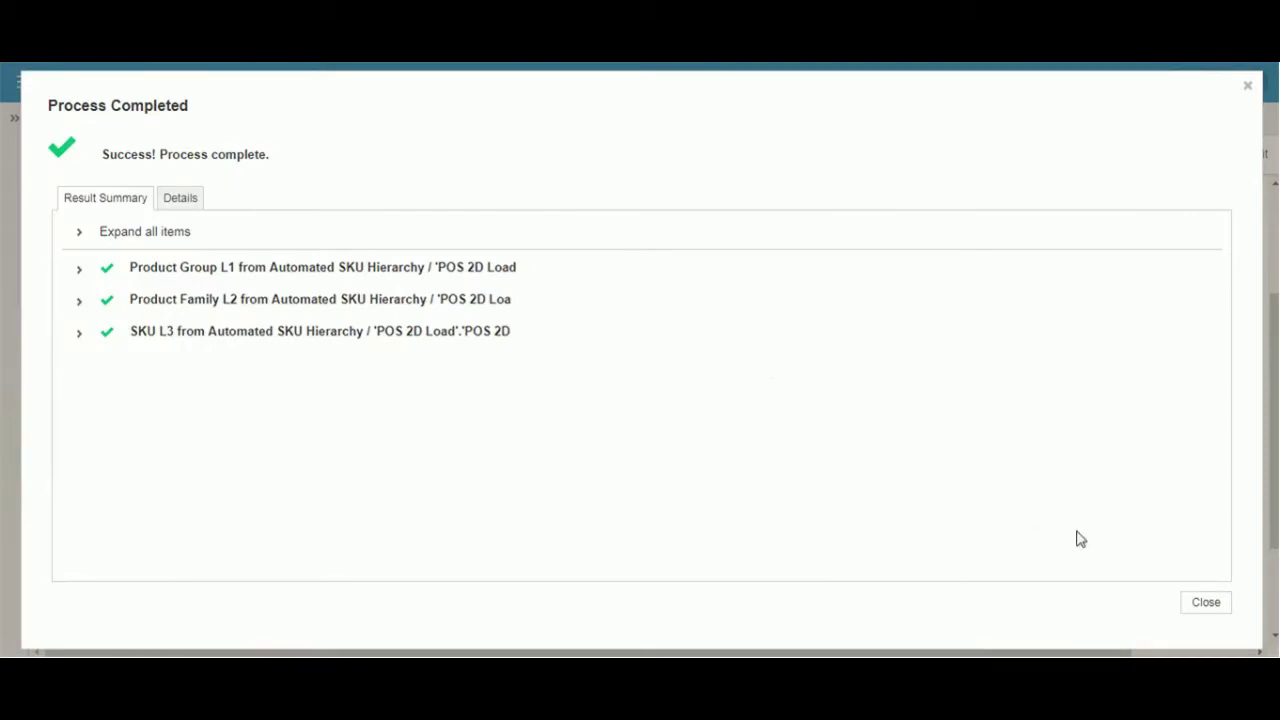
pyautogui.click(1208, 604)
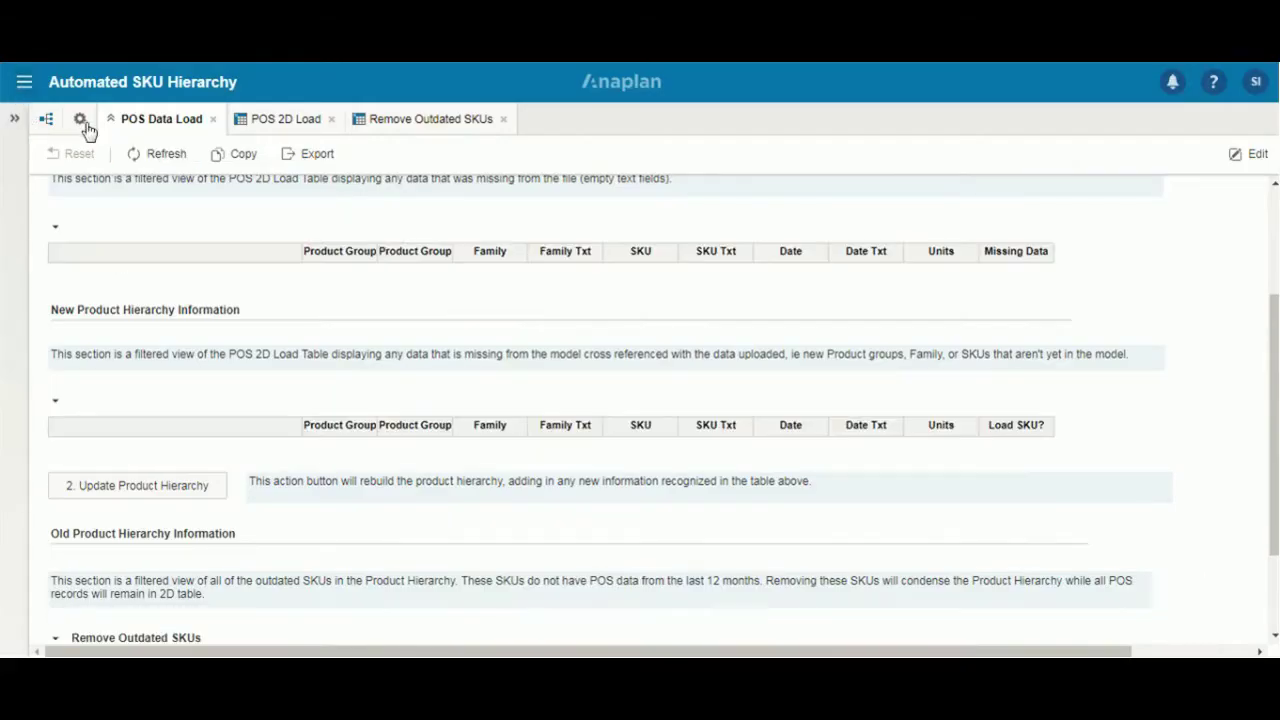
# Step: Verify C8000 under Comfy Chair in the SKU L3 list, then return to the dashboard
pyautogui.click(81, 120)
pyautogui.click(359, 583)
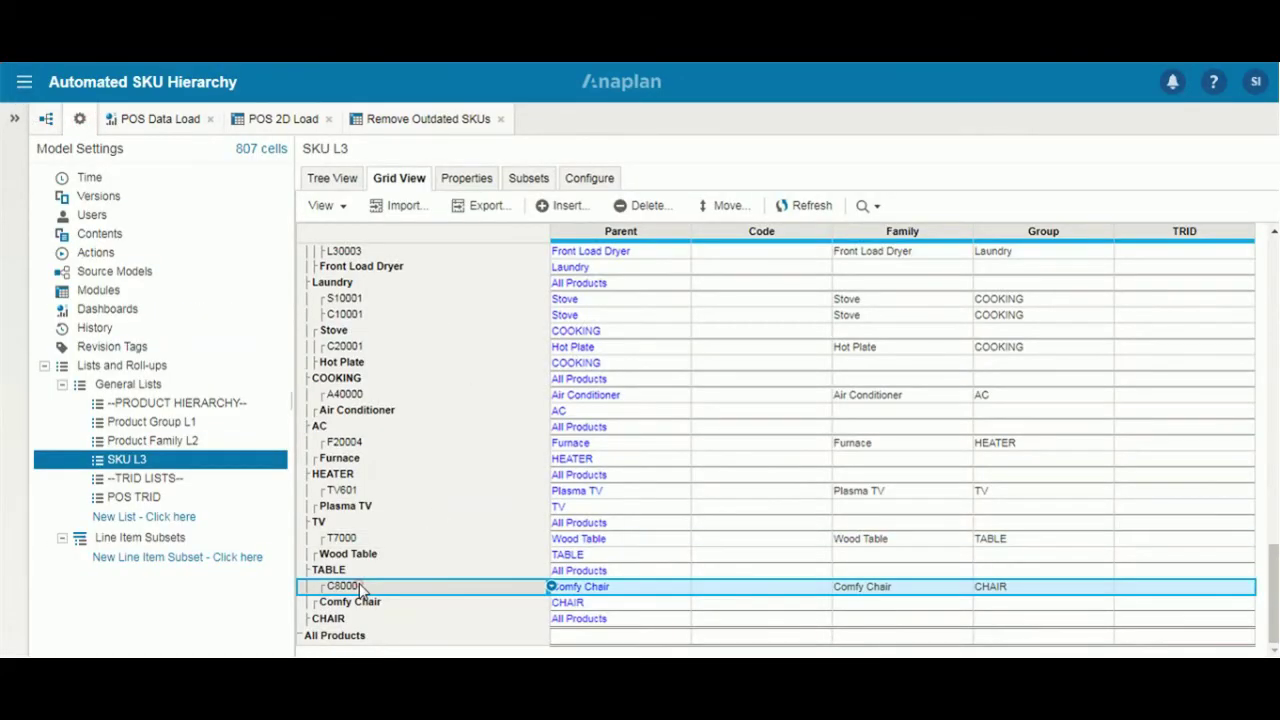
pyautogui.click(357, 604)
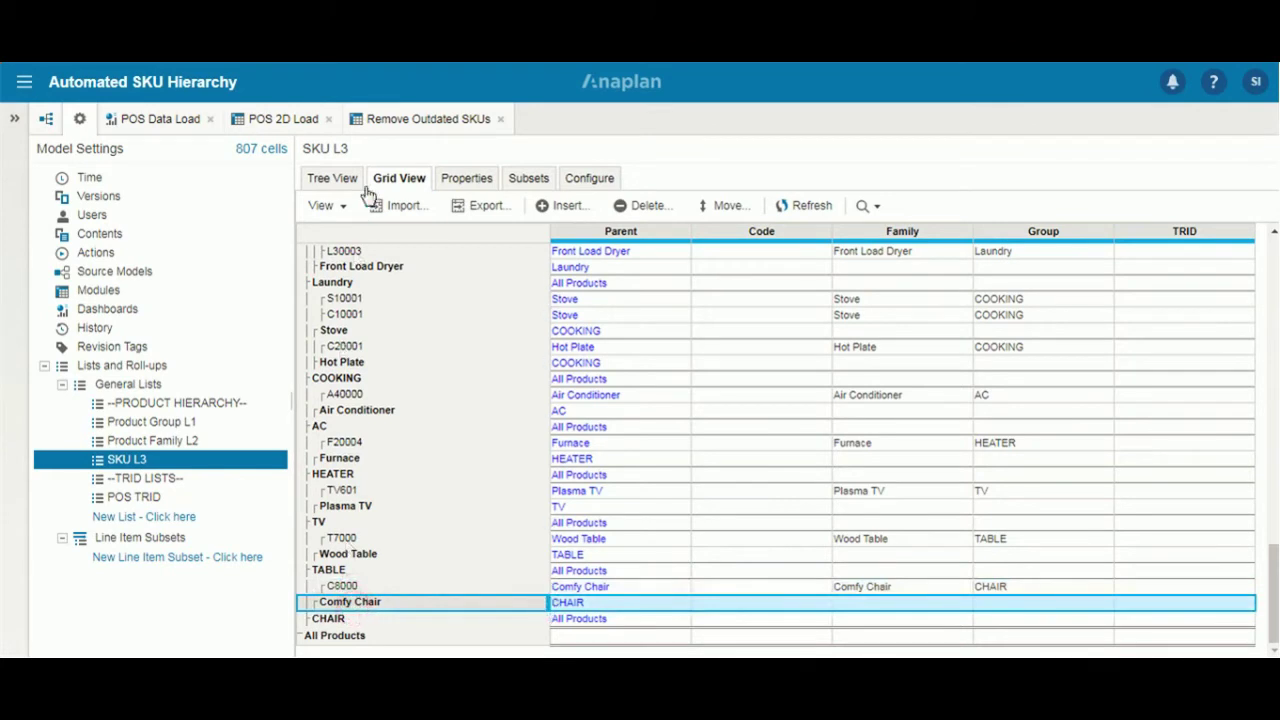
pyautogui.click(140, 125)
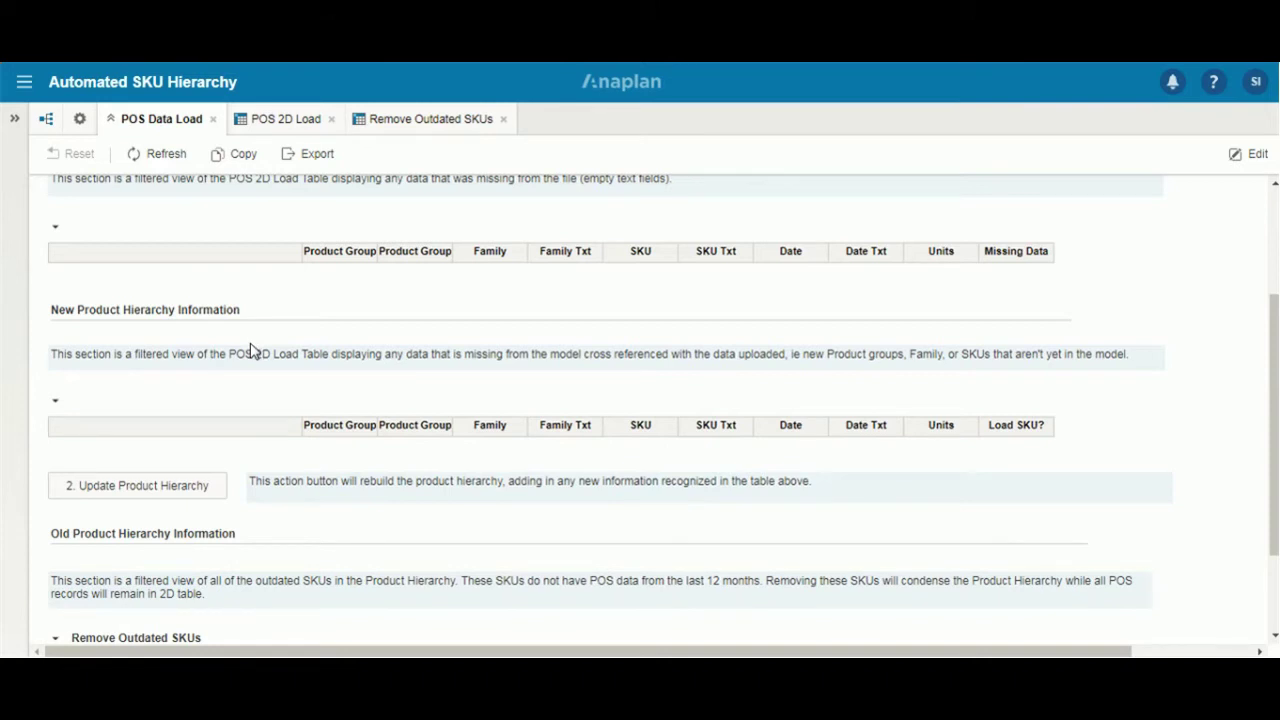
pyautogui.scroll(-2, 255, 360)
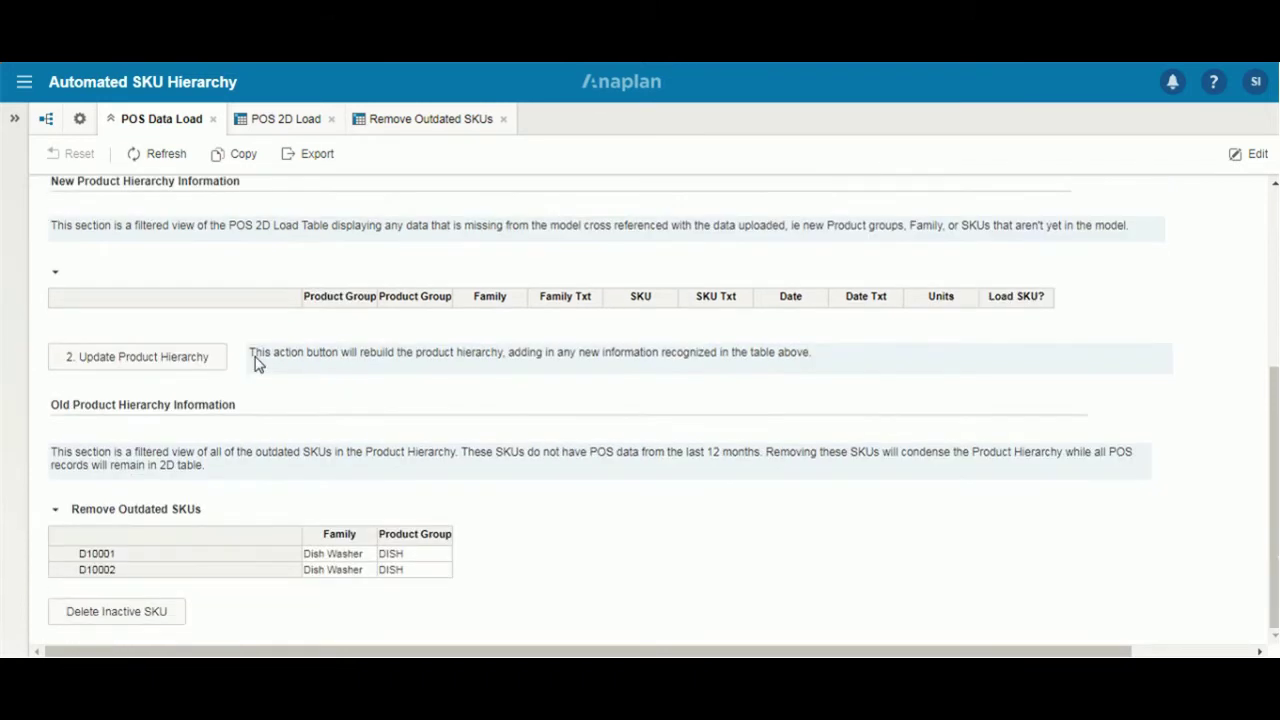
pyautogui.scroll(1, 254, 346)
pyautogui.scroll(-1, 262, 360)
pyautogui.click(296, 126)
pyautogui.scroll(8, 300, 400)
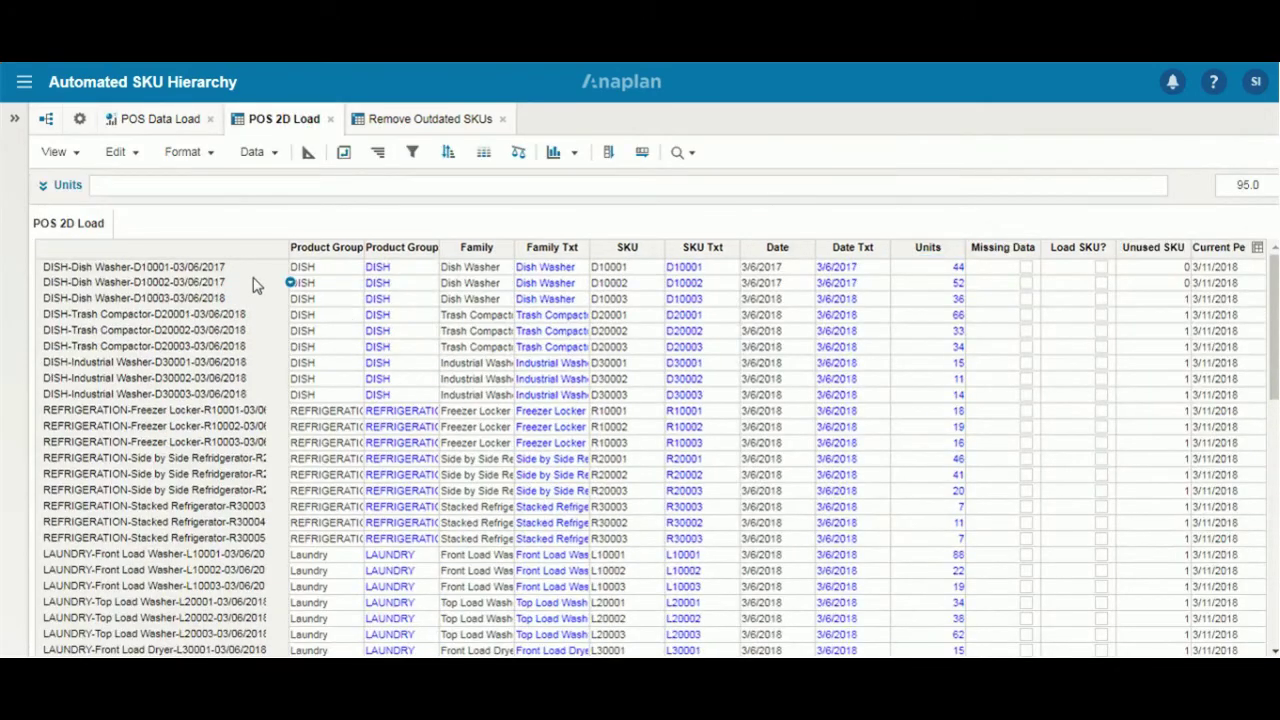
pyautogui.moveTo(323, 266); pyautogui.dragTo(323, 288)
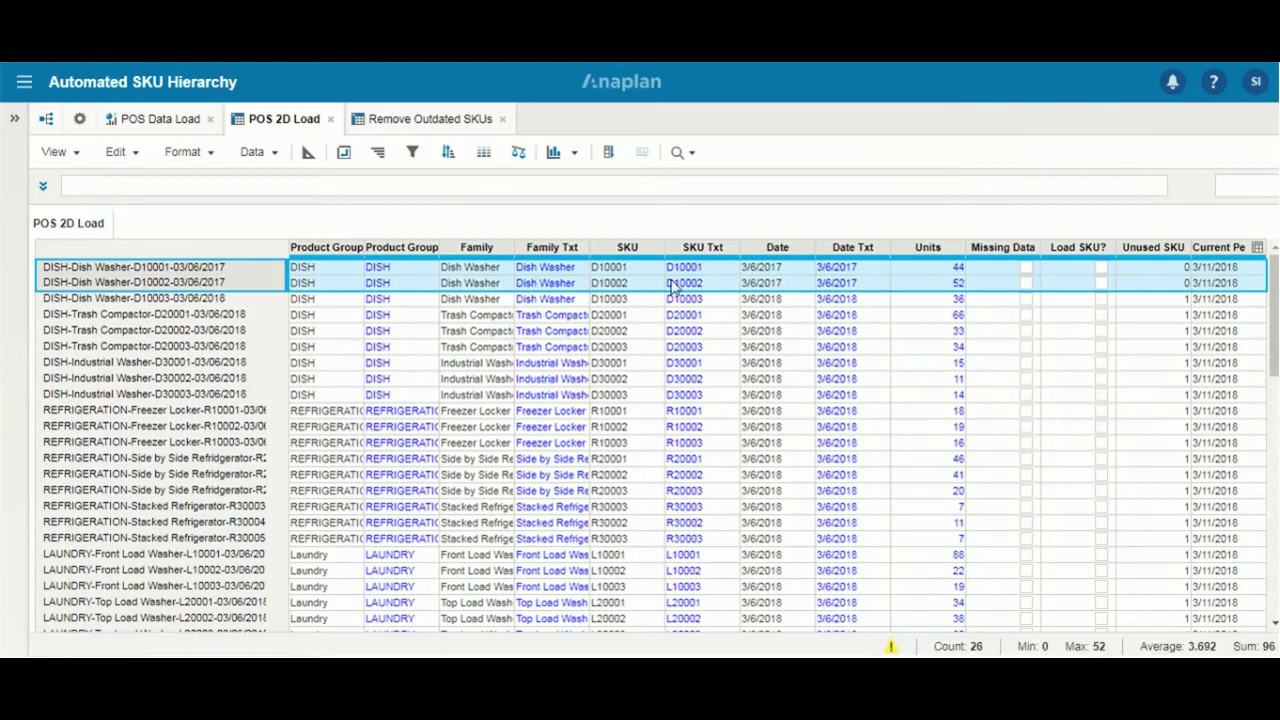
pyautogui.click(884, 286)
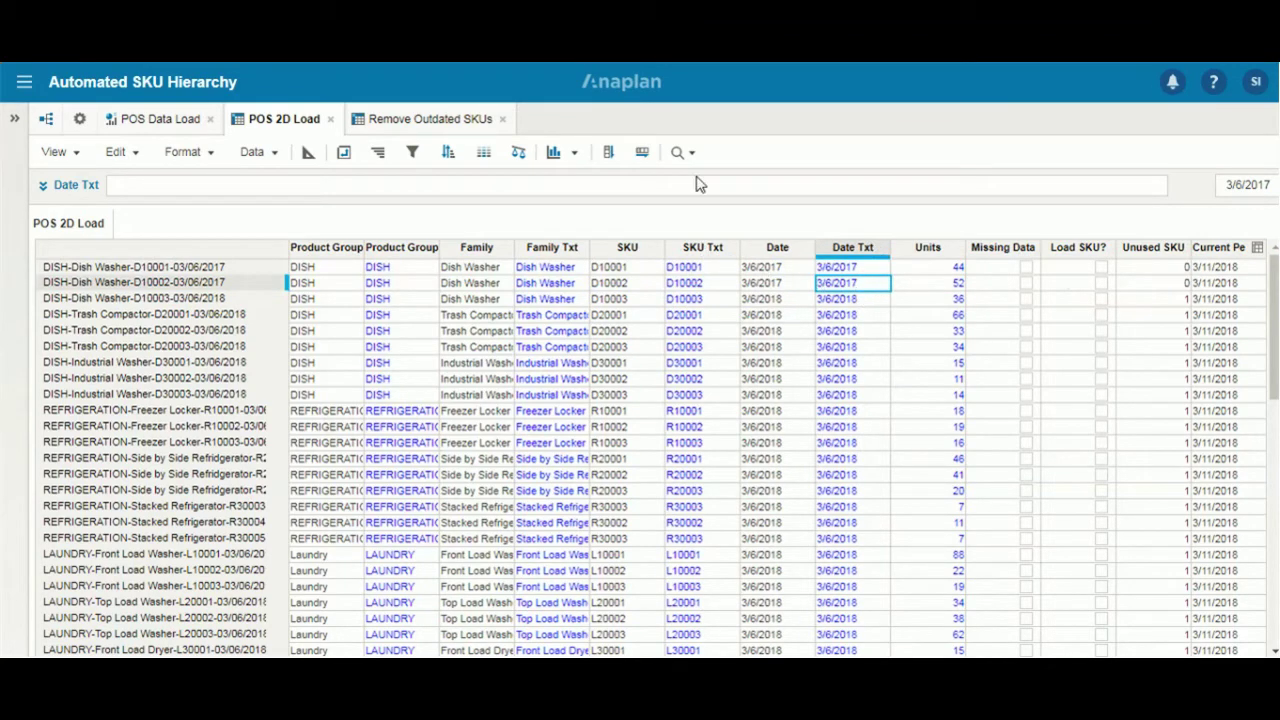
pyautogui.click(157, 120)
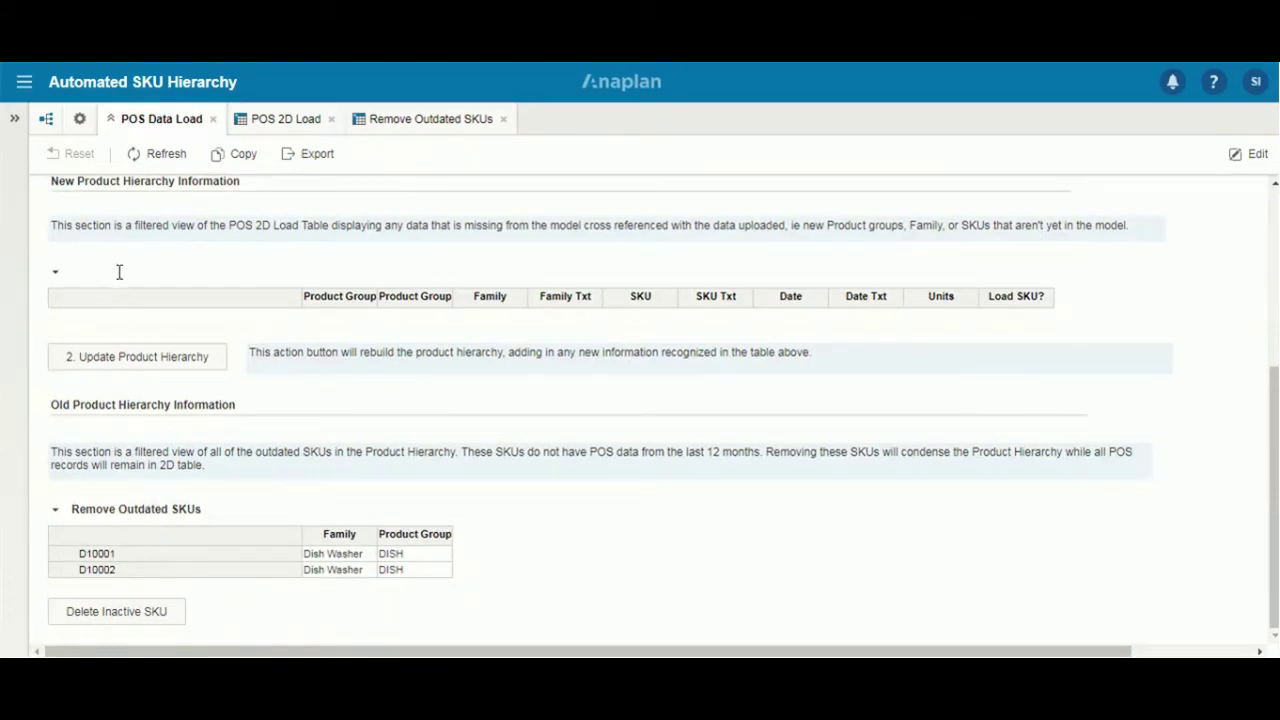
# Step: Delete the inactive DISH SKUs D10001 and D10002, refresh, and view the SKU L3 list
pyautogui.click(147, 608)
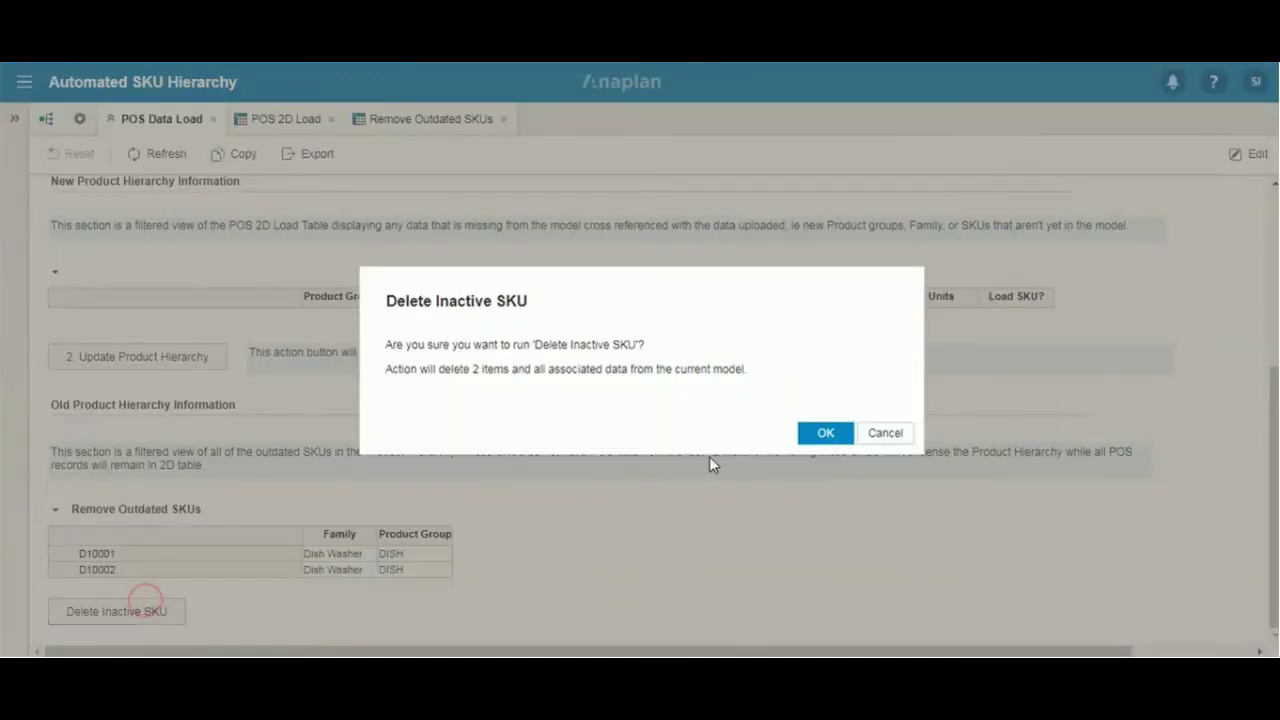
pyautogui.click(826, 436)
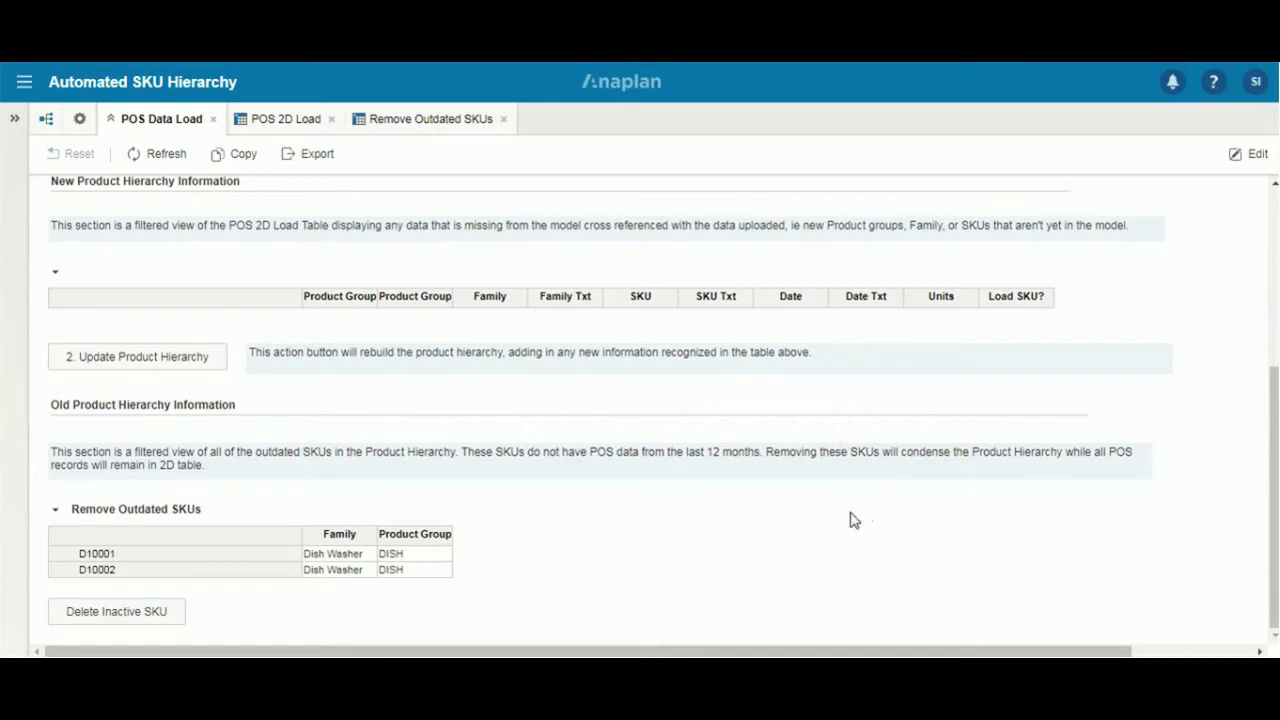
pyautogui.click(155, 154)
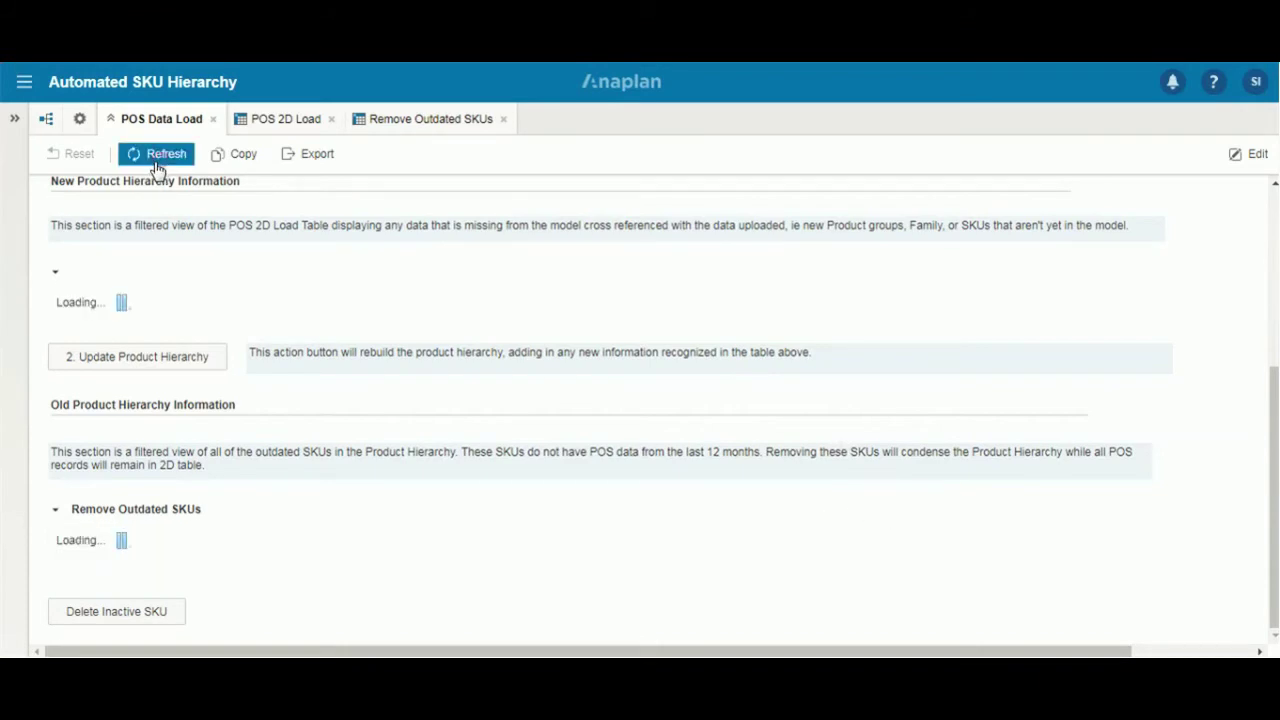
pyautogui.click(79, 120)
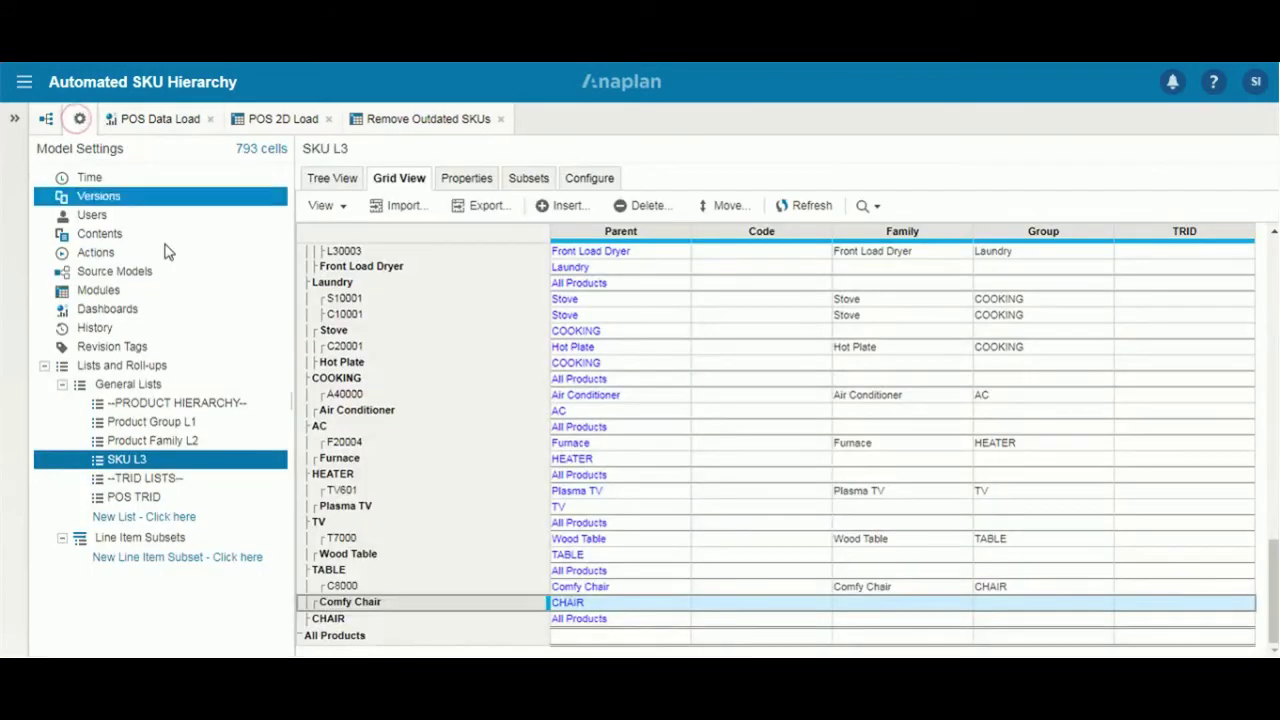
pyautogui.click(165, 422)
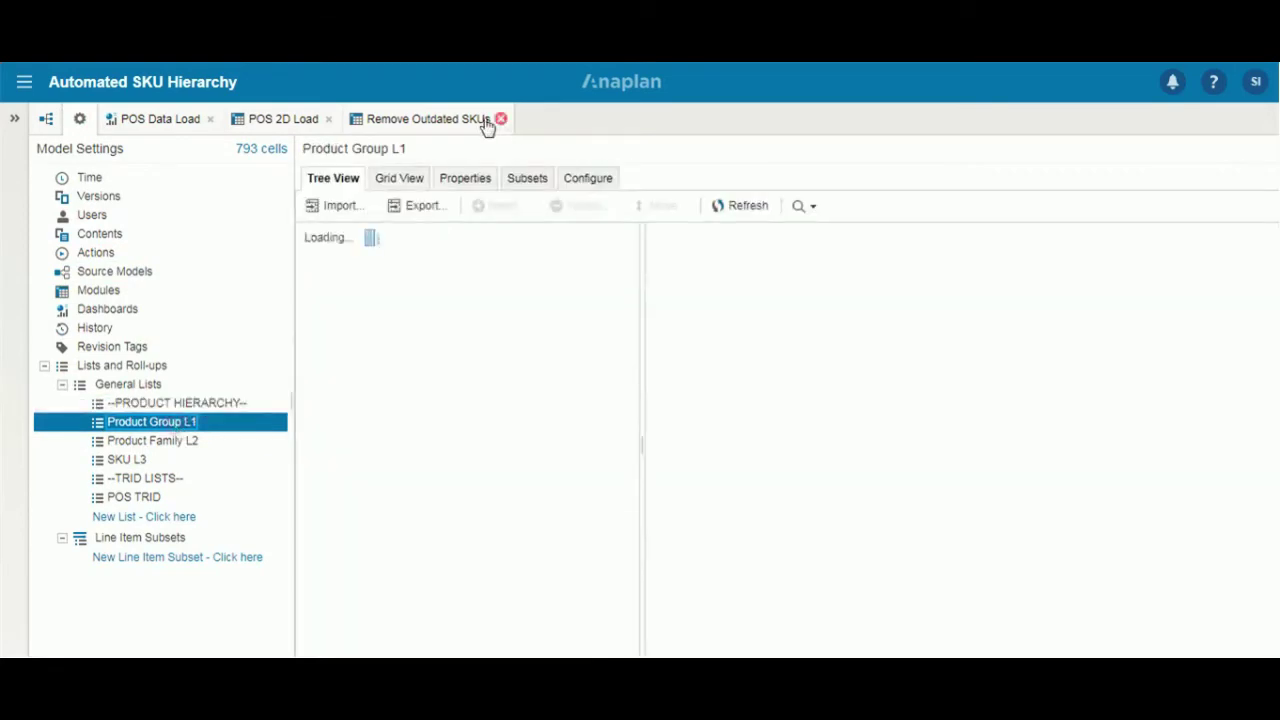
pyautogui.click(405, 180)
pyautogui.click(140, 460)
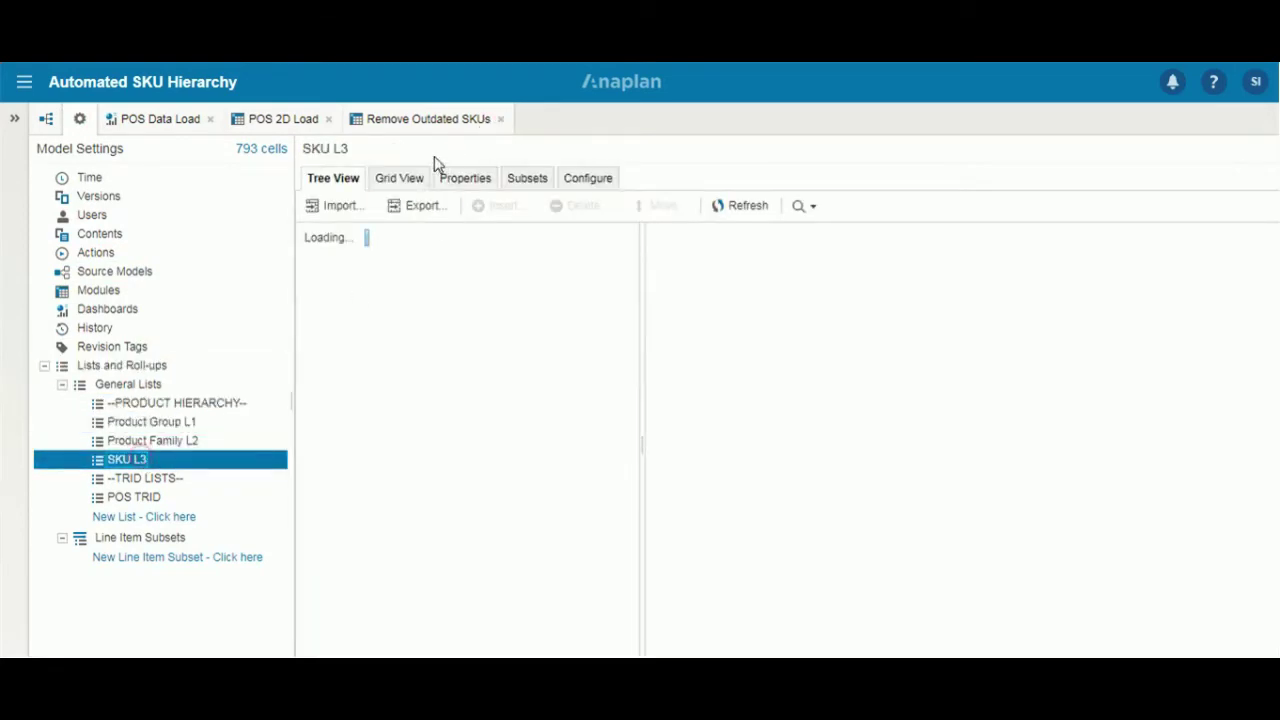
pyautogui.click(398, 179)
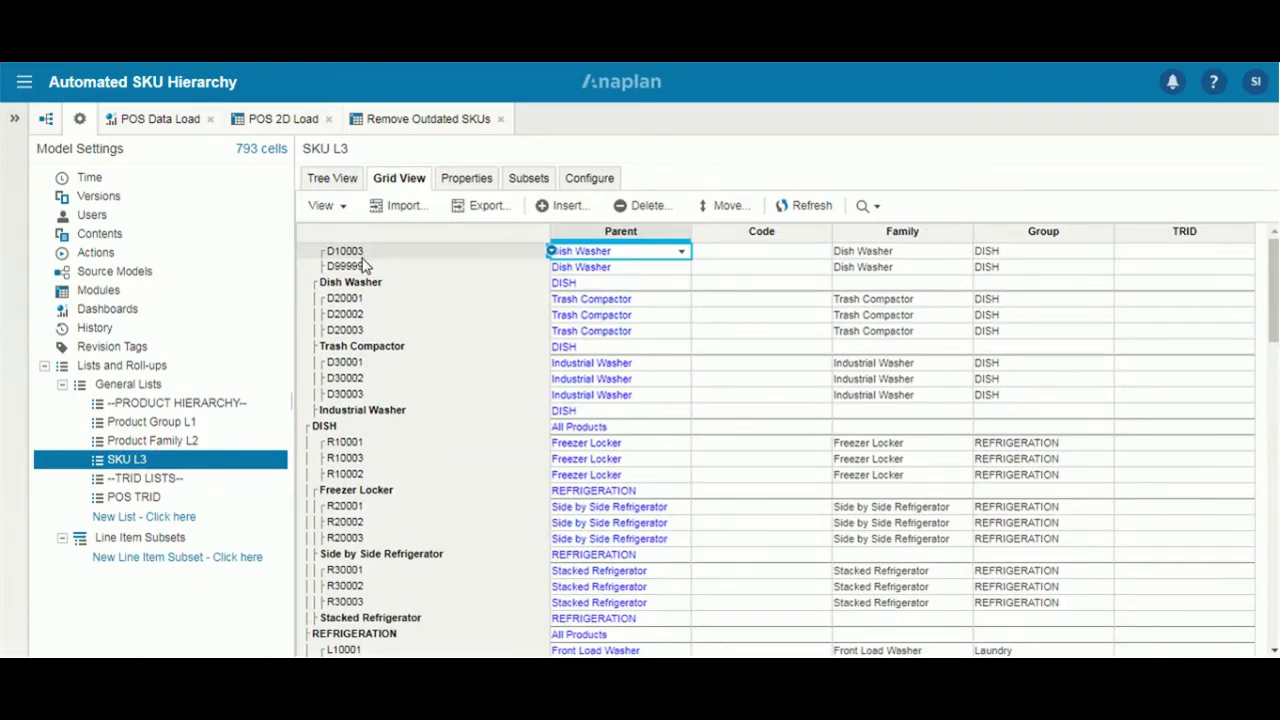
pyautogui.click(350, 252)
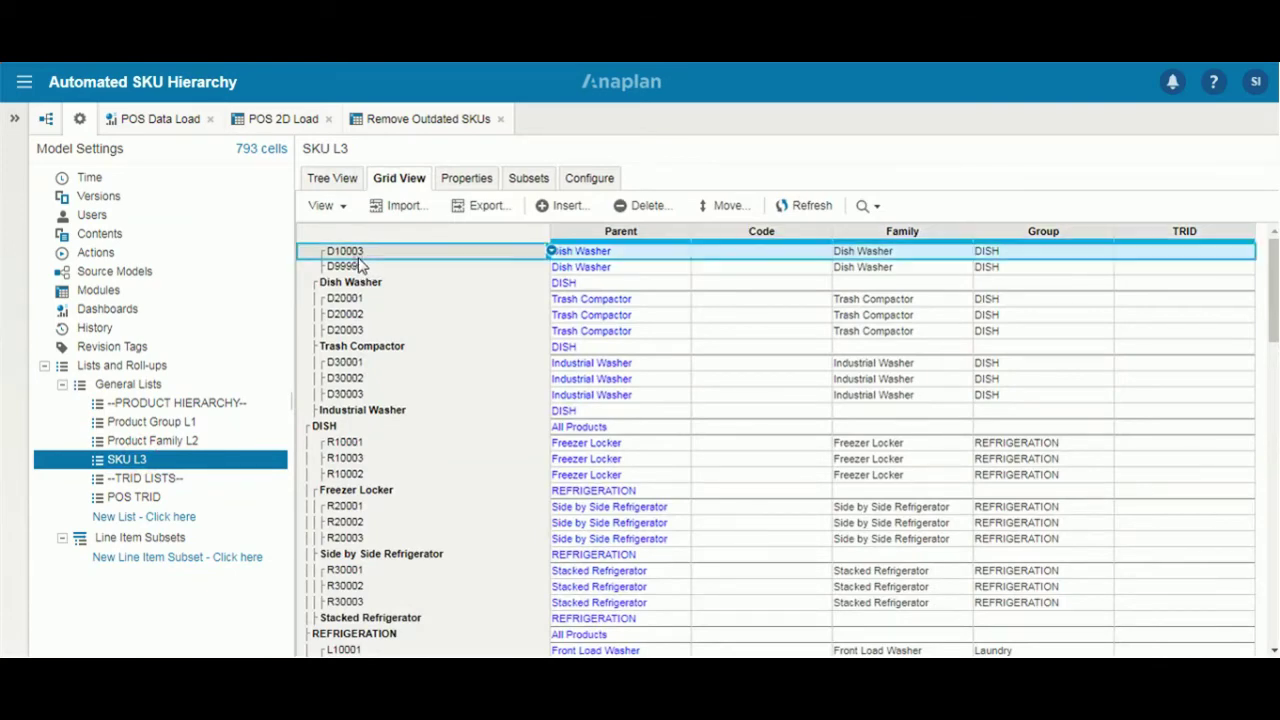
pyautogui.click(290, 120)
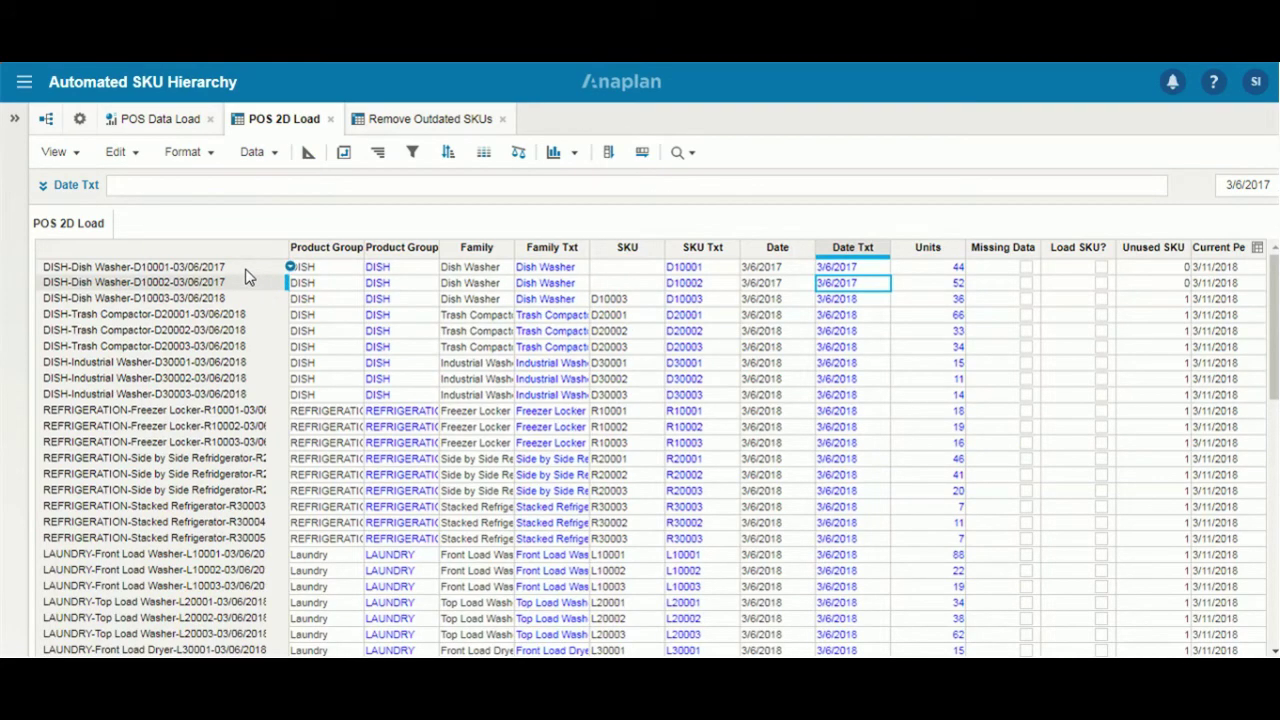
# Step: Check the SKU lookups for the first and D10003 records, then return to the POS Data Load dashboard
pyautogui.click(615, 270)
pyautogui.click(615, 295)
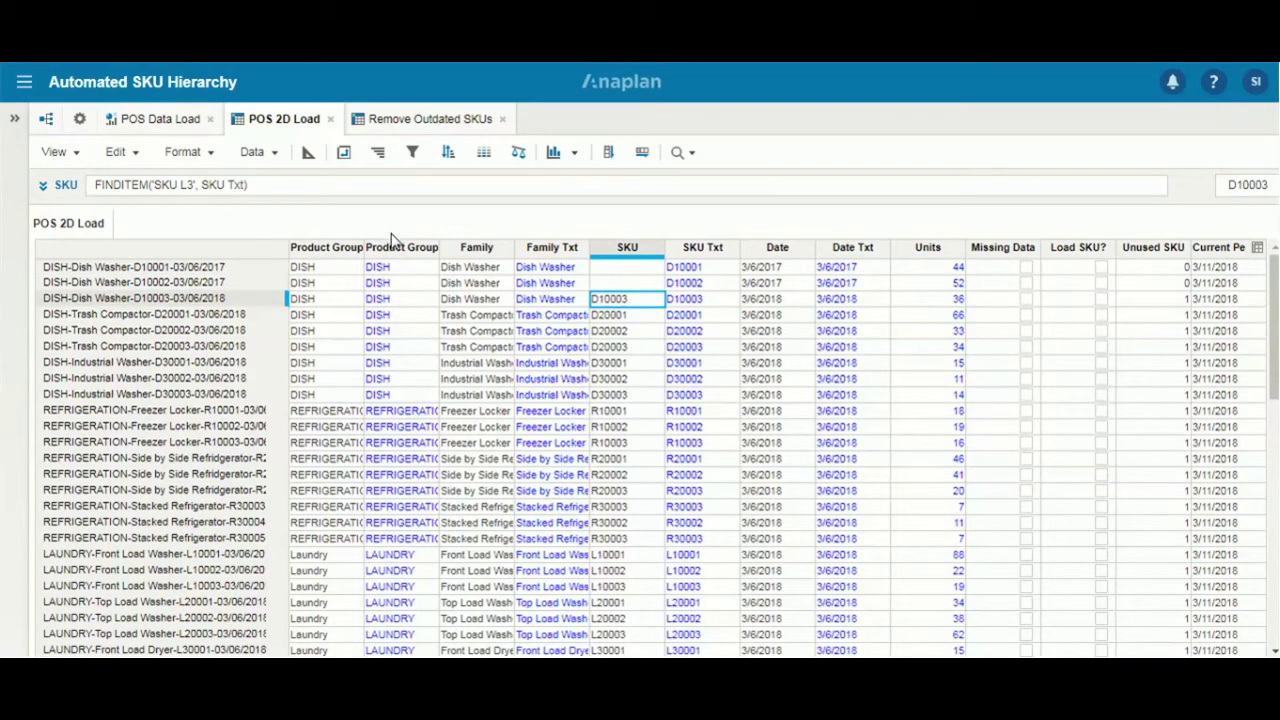
pyautogui.click(188, 120)
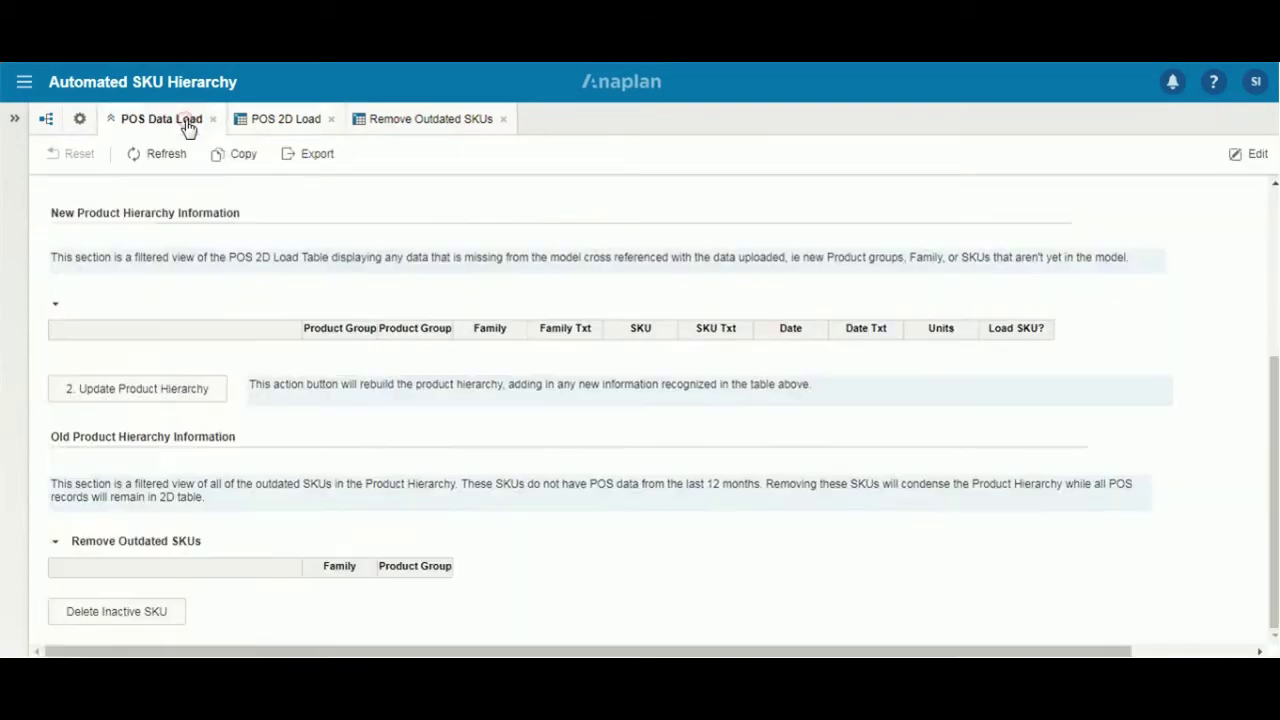
pyautogui.scroll(3, 277, 211)
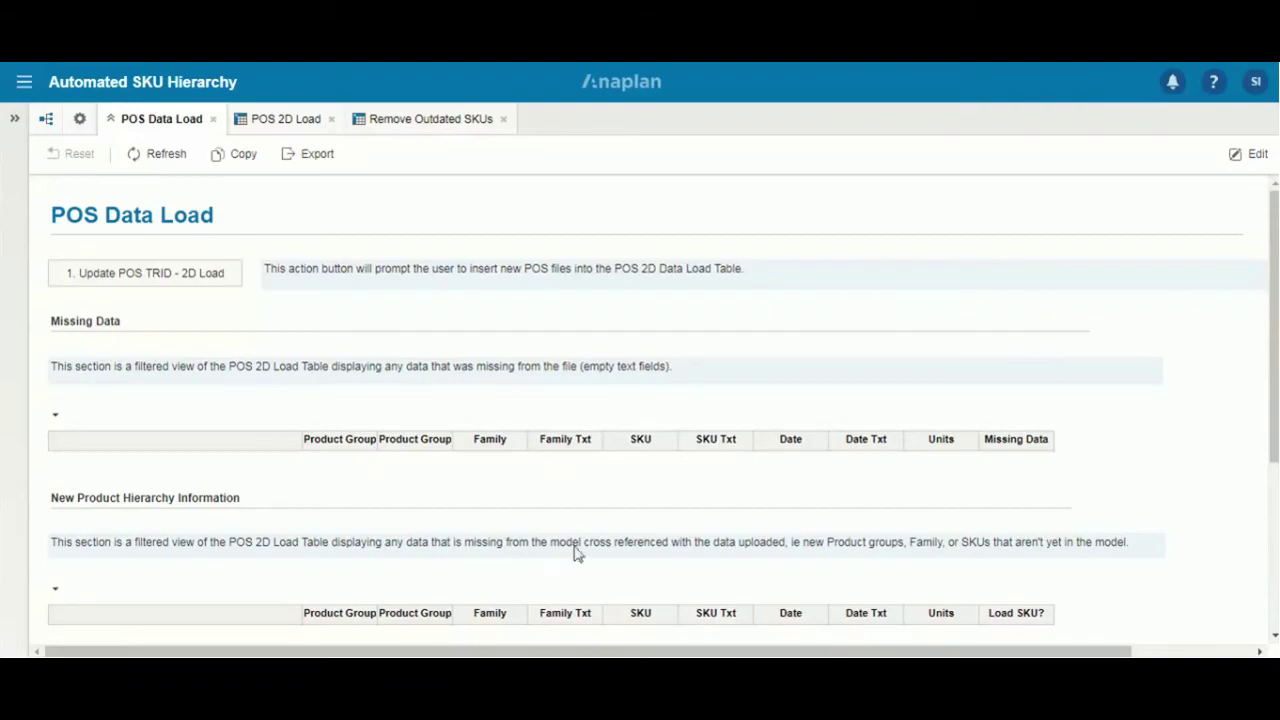
# Step: Fill row 35 of the POS spreadsheet with LNAUDRY, Wash Cycle, W8009, 3/8/2018 and 50 units
pyautogui.hotkey('alt', 'Tab')
pyautogui.write('LN')
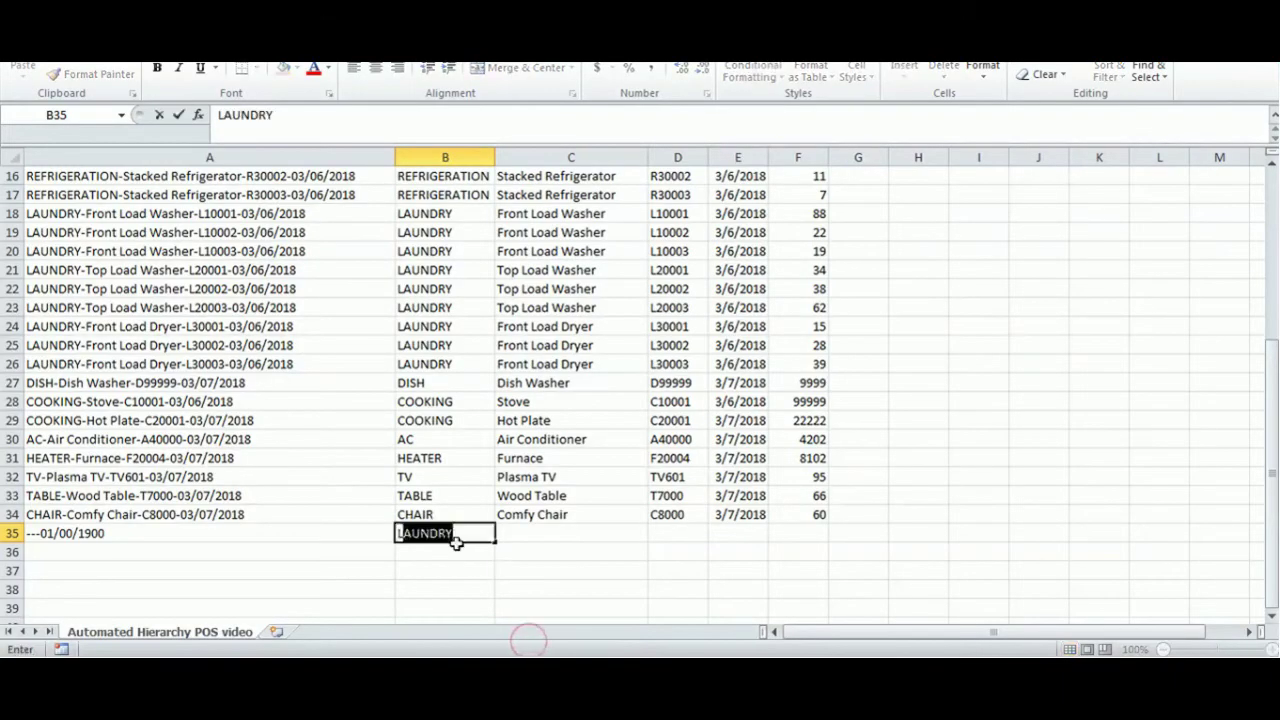
pyautogui.write('AUDRY')
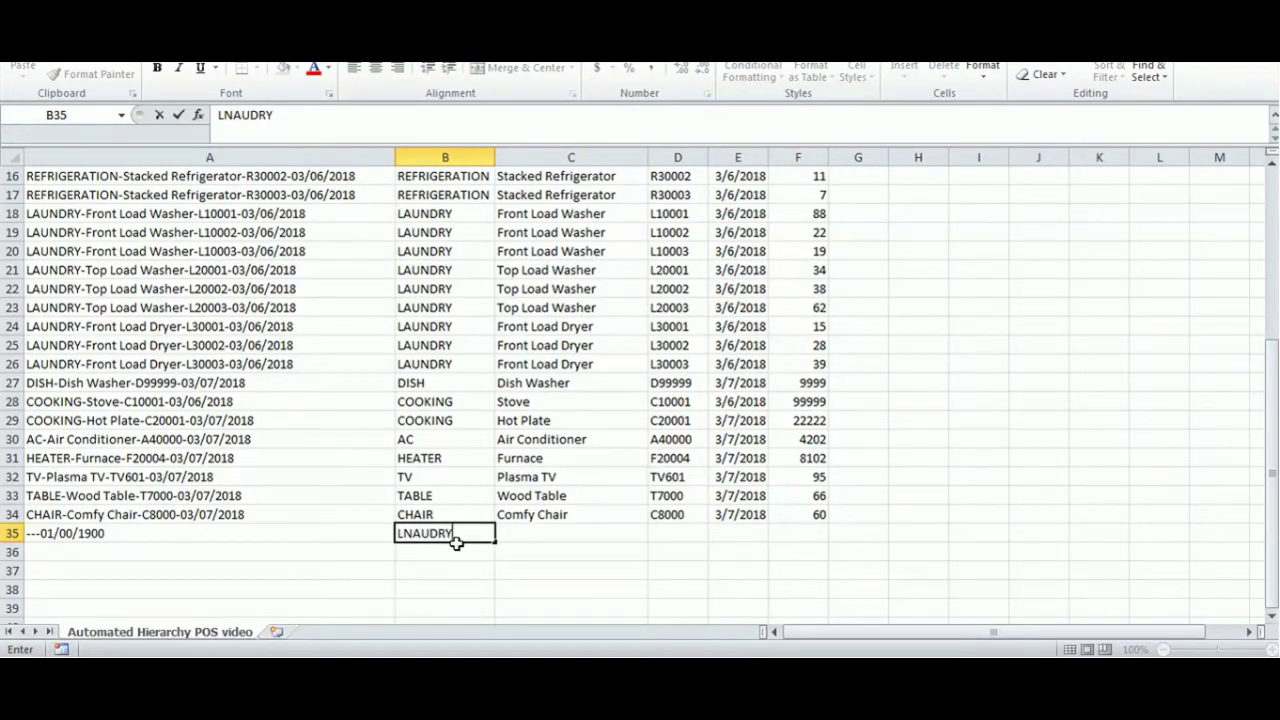
pyautogui.press('Tab')
pyautogui.write('Was')
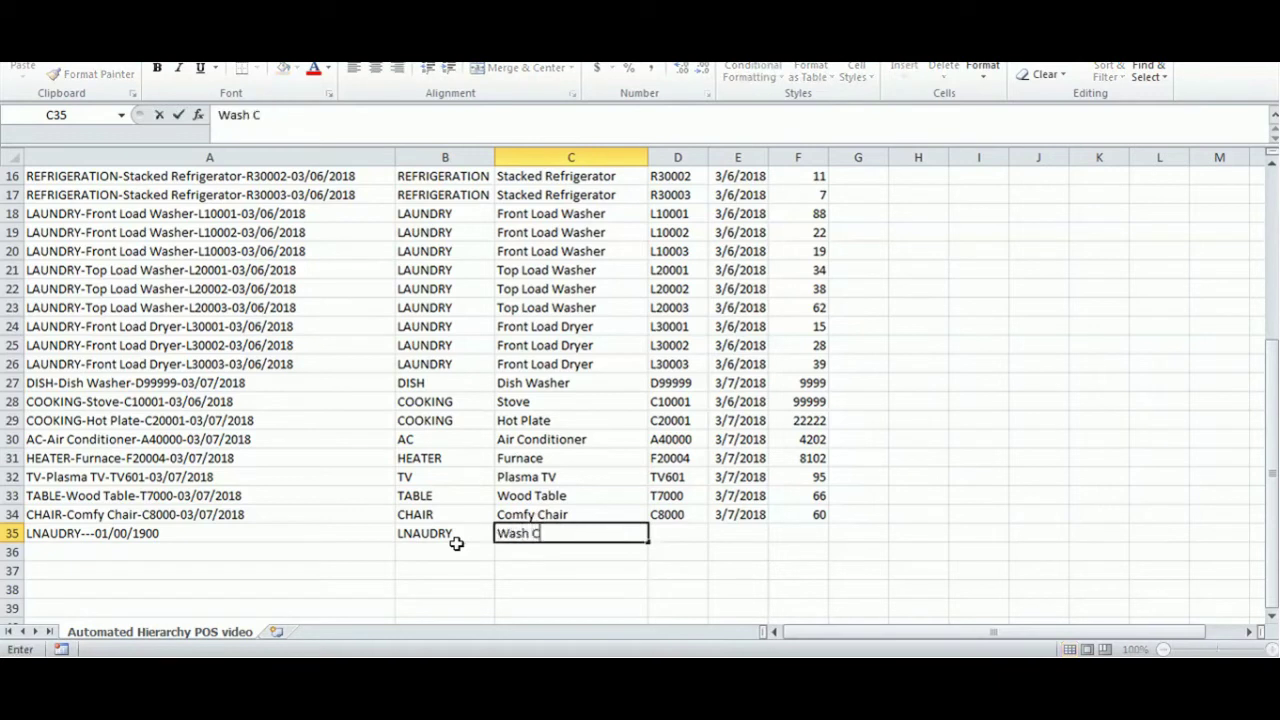
pyautogui.write('h Cycle')
pyautogui.press('Tab')
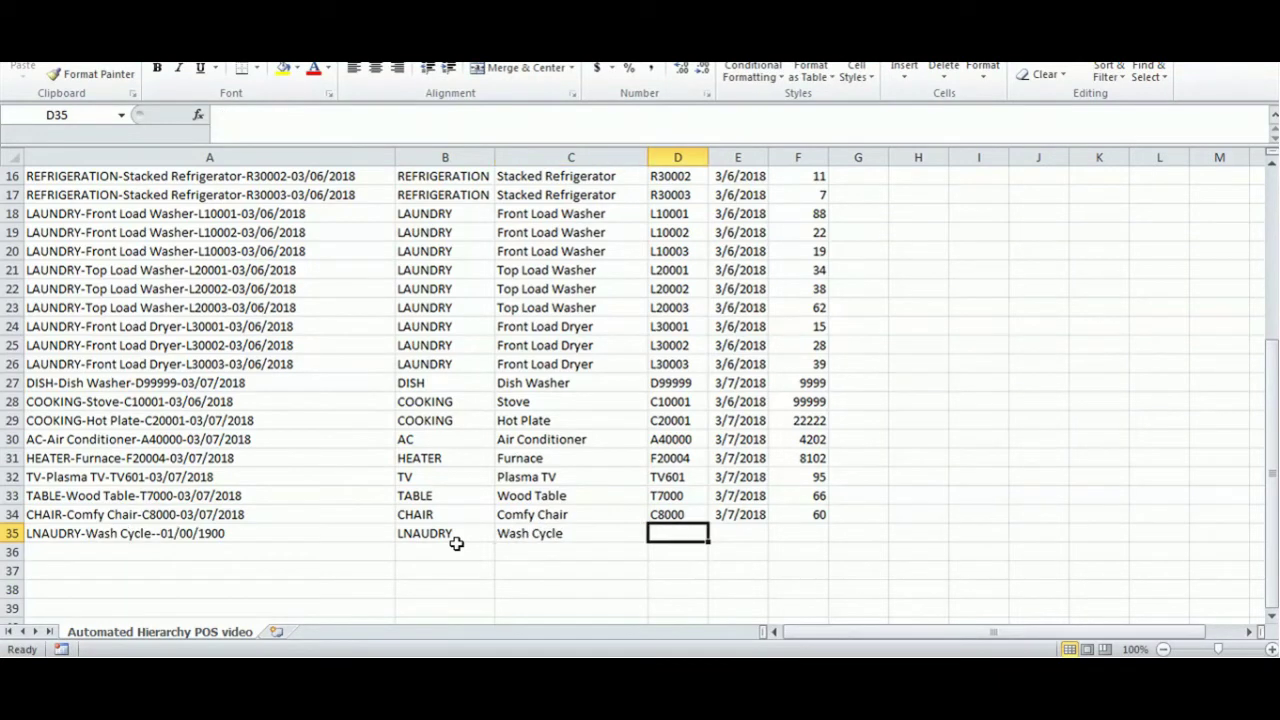
pyautogui.write('W8009')
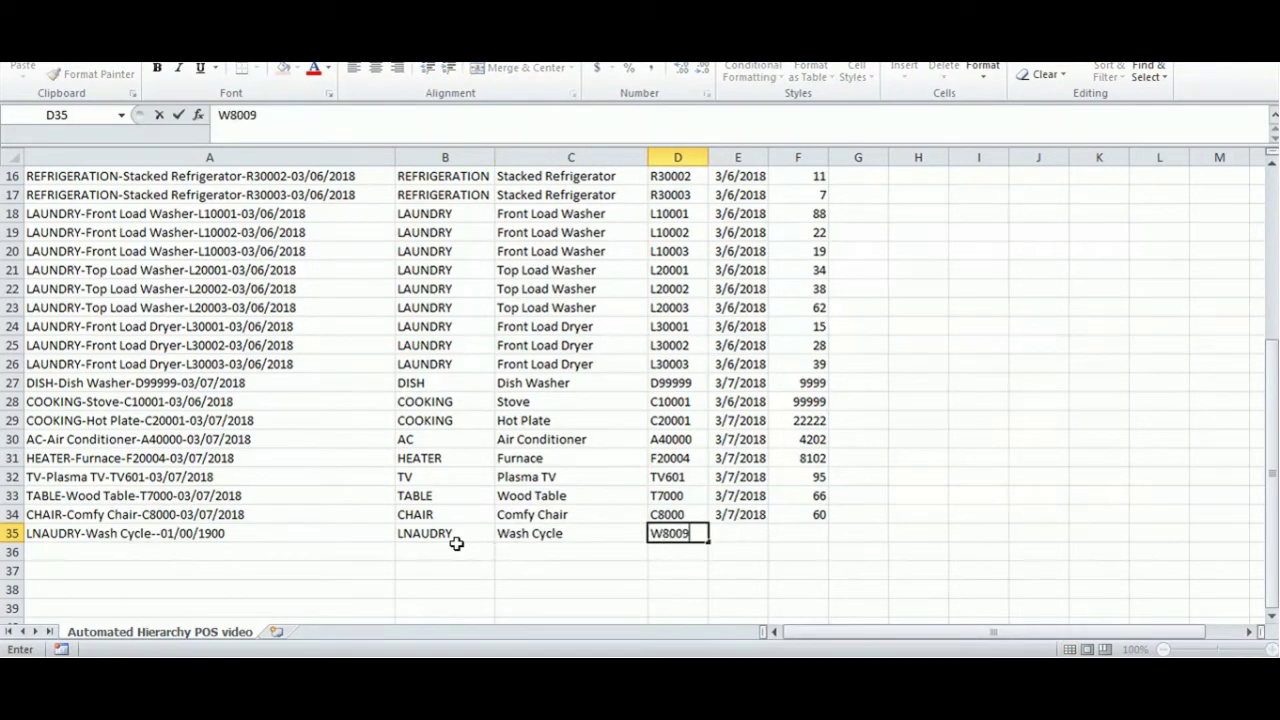
pyautogui.press('Tab')
pyautogui.write('3/')
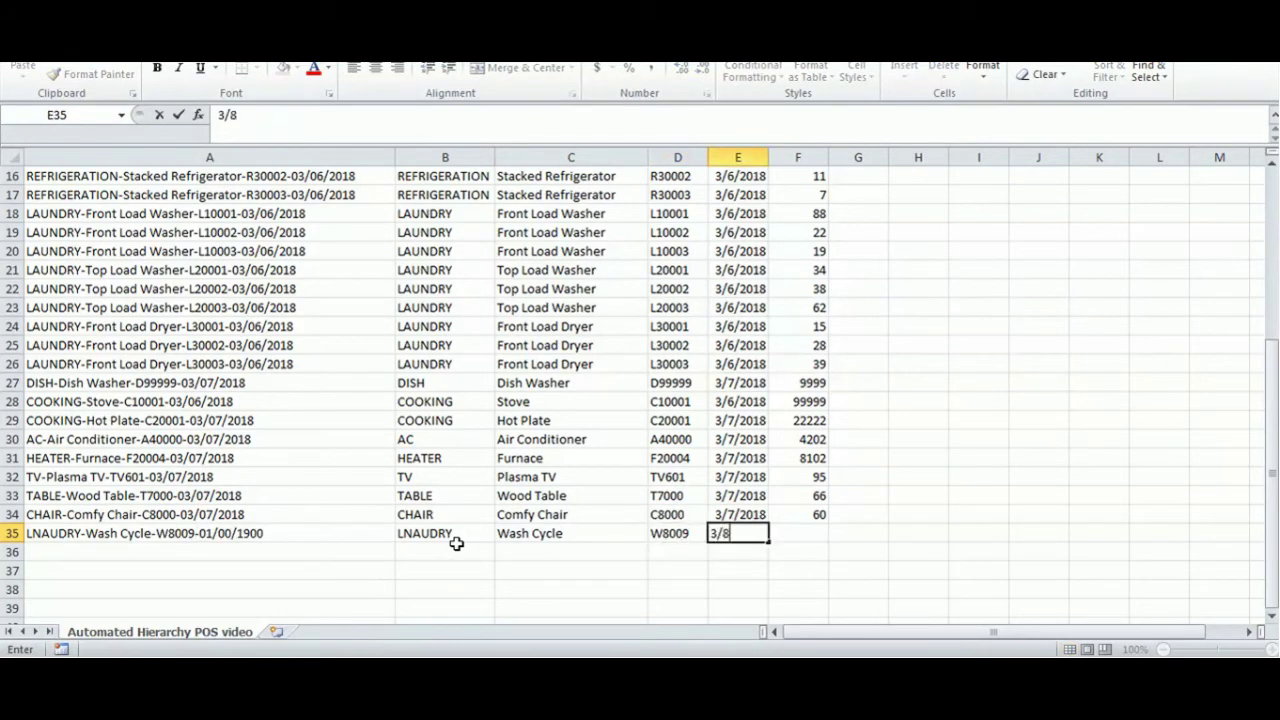
pyautogui.write('8/2018')
pyautogui.press('Tab')
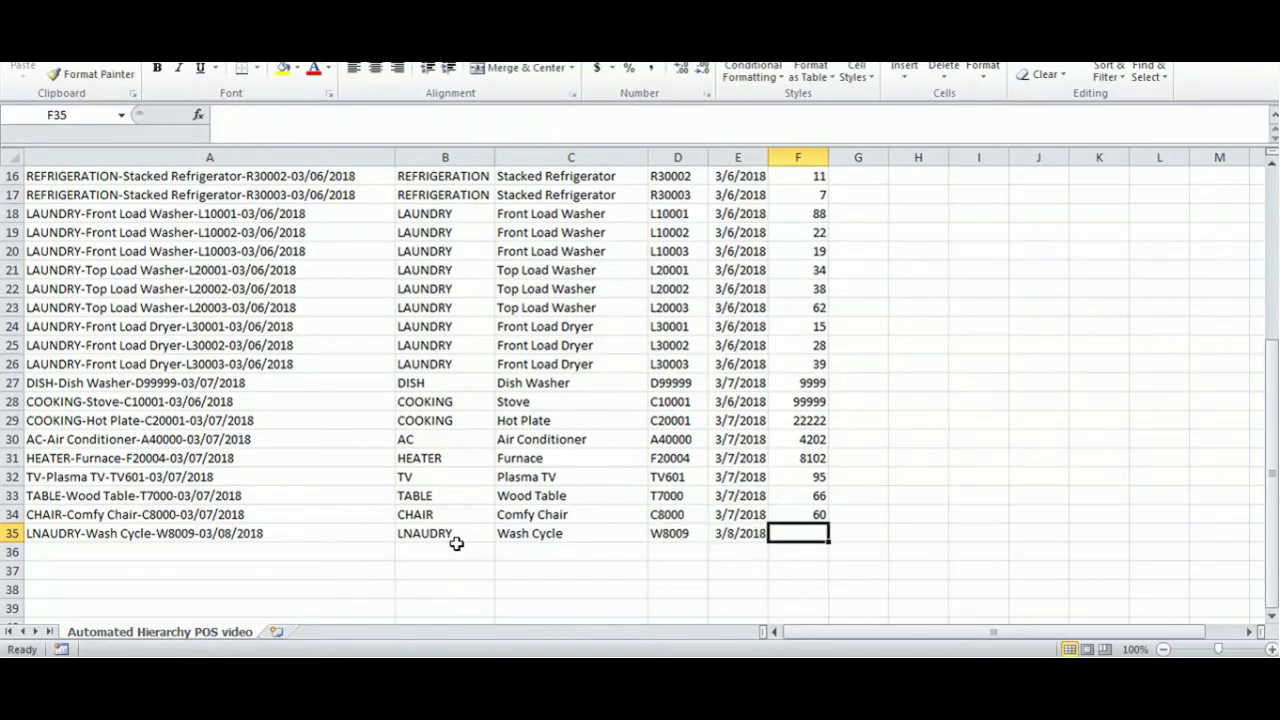
pyautogui.write('50')
pyautogui.press('Tab')
# Step: Save the POS file, keeping it in CSV format
pyautogui.click(449, 533)
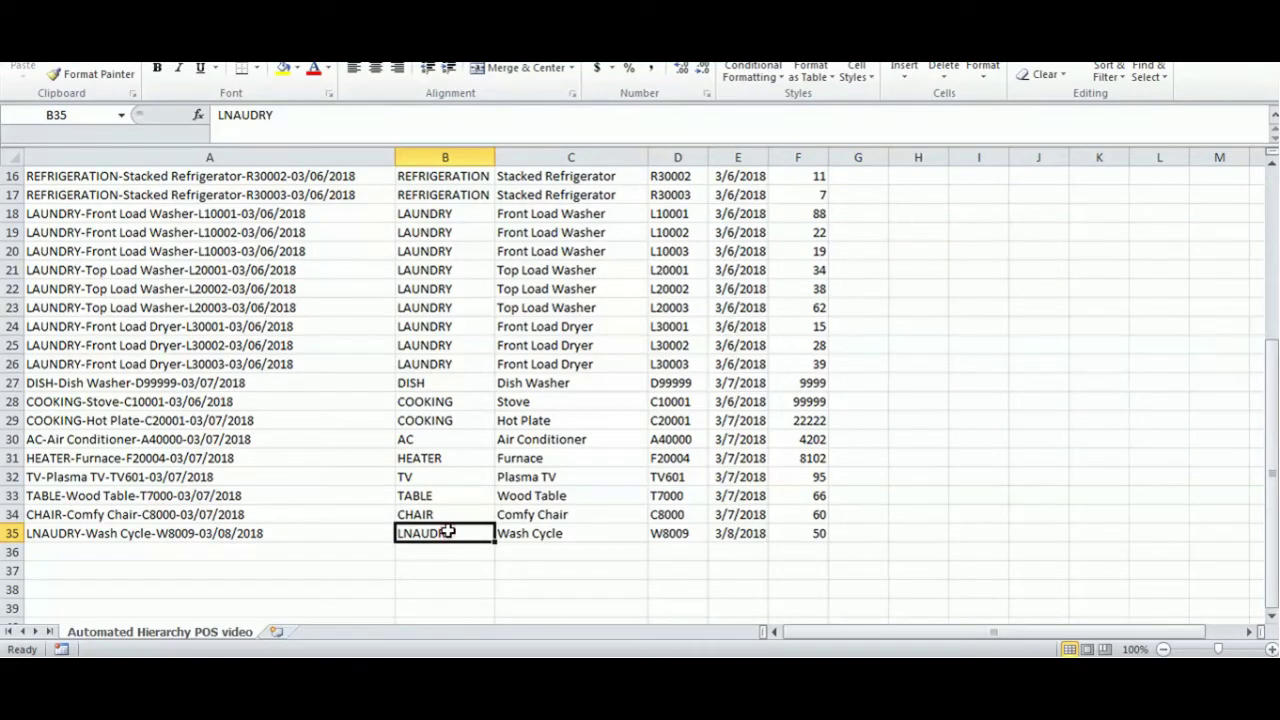
pyautogui.hotkey('ctrl', 's')
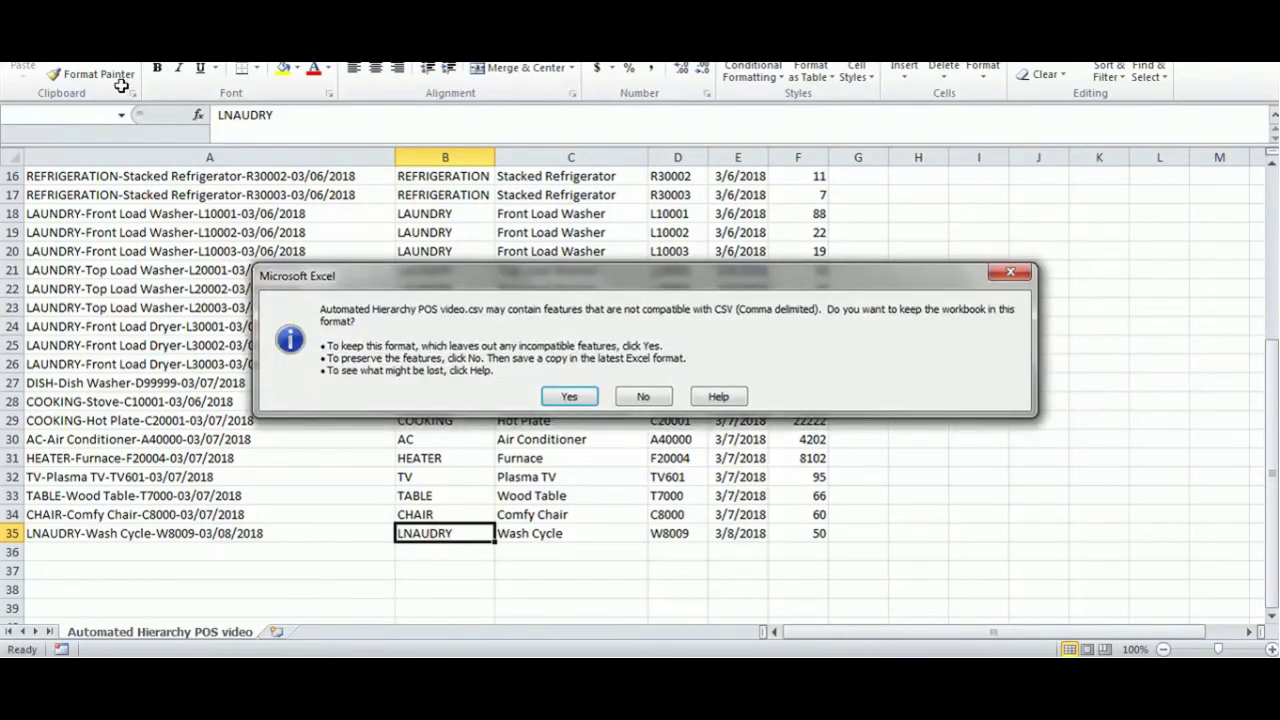
pyautogui.press('Return')
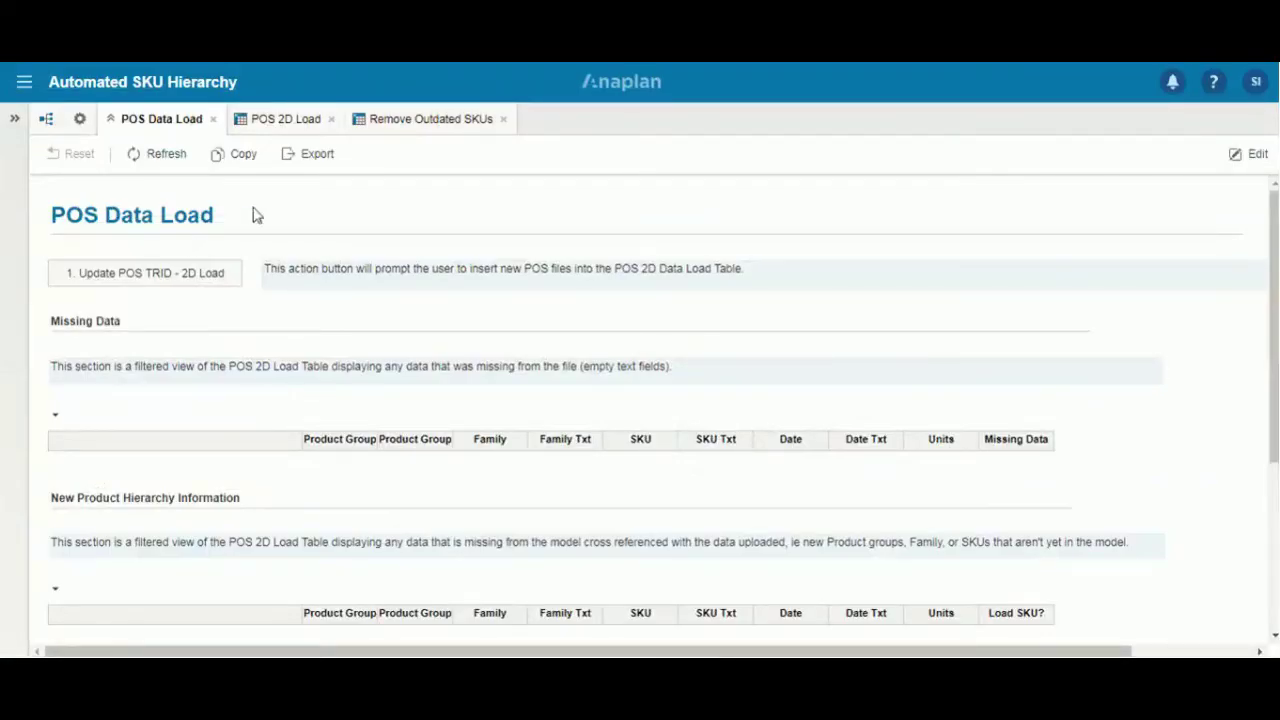
# Step: Load the Automated Hierarchy POS video file through 1. Update POS TRID - 2D Load
pyautogui.click(209, 274)
pyautogui.click(698, 408)
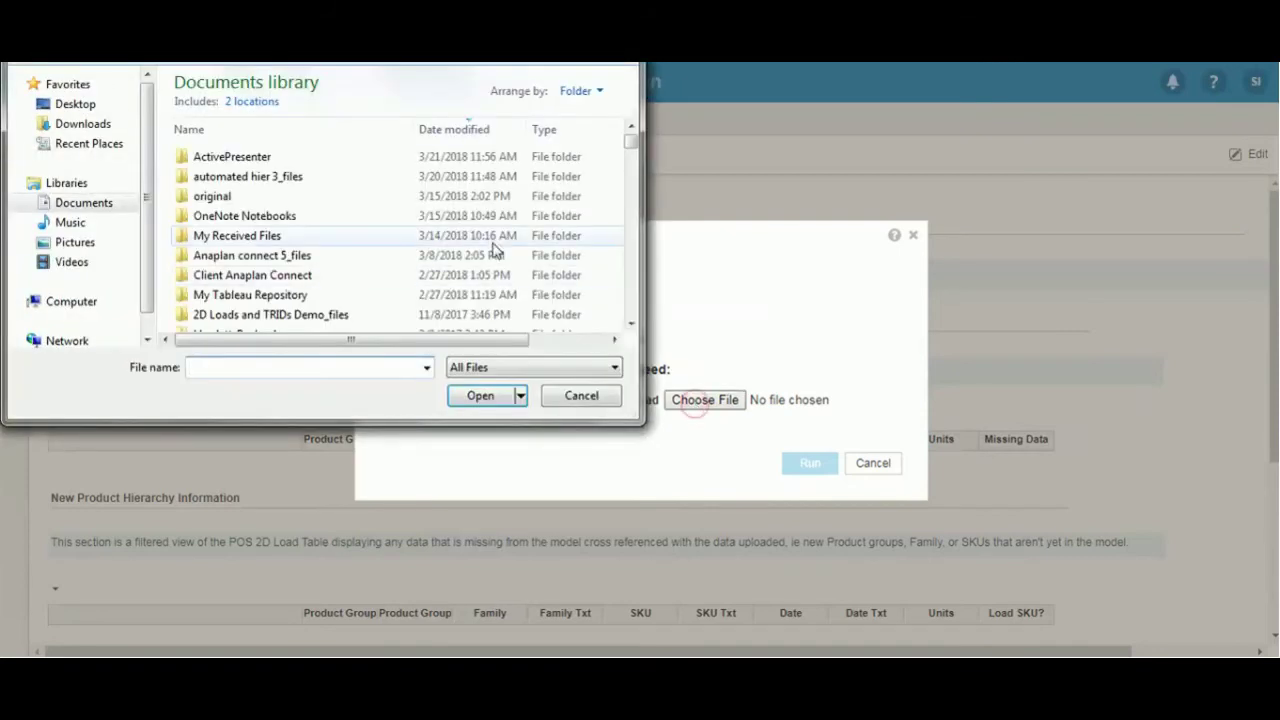
pyautogui.scroll(-1, 326, 243)
pyautogui.click(303, 305)
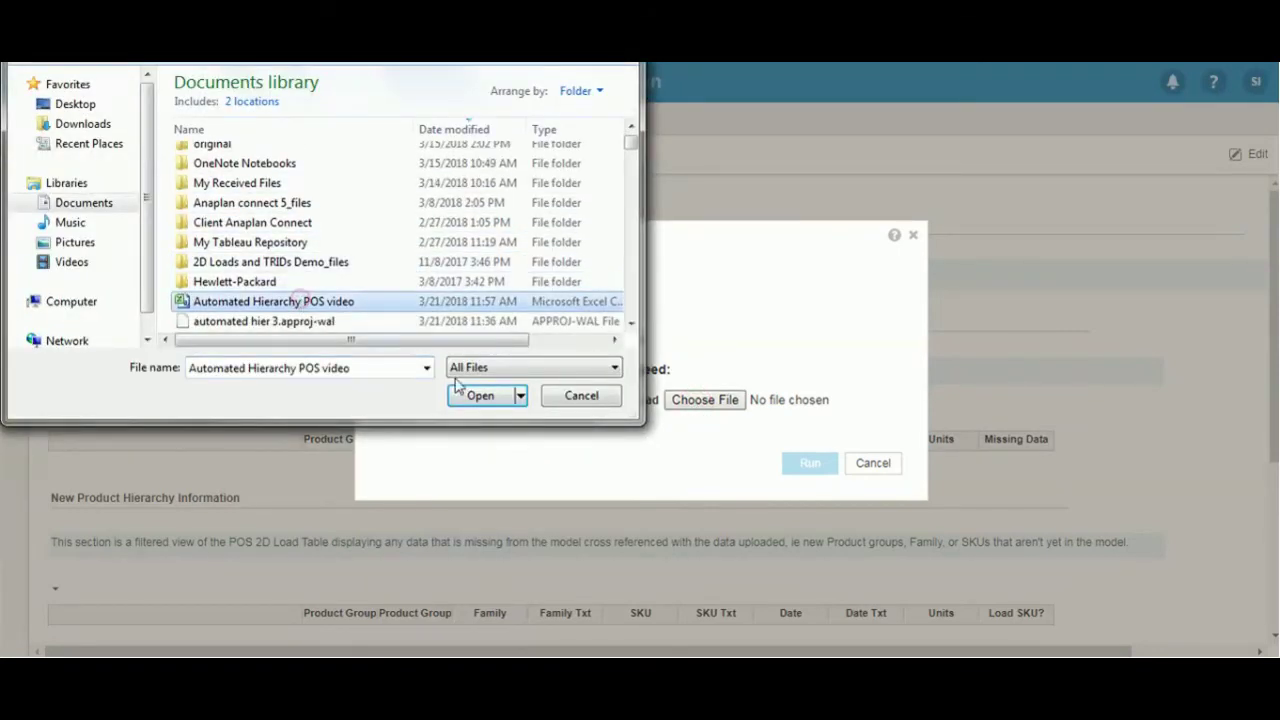
pyautogui.click(480, 396)
pyautogui.click(808, 465)
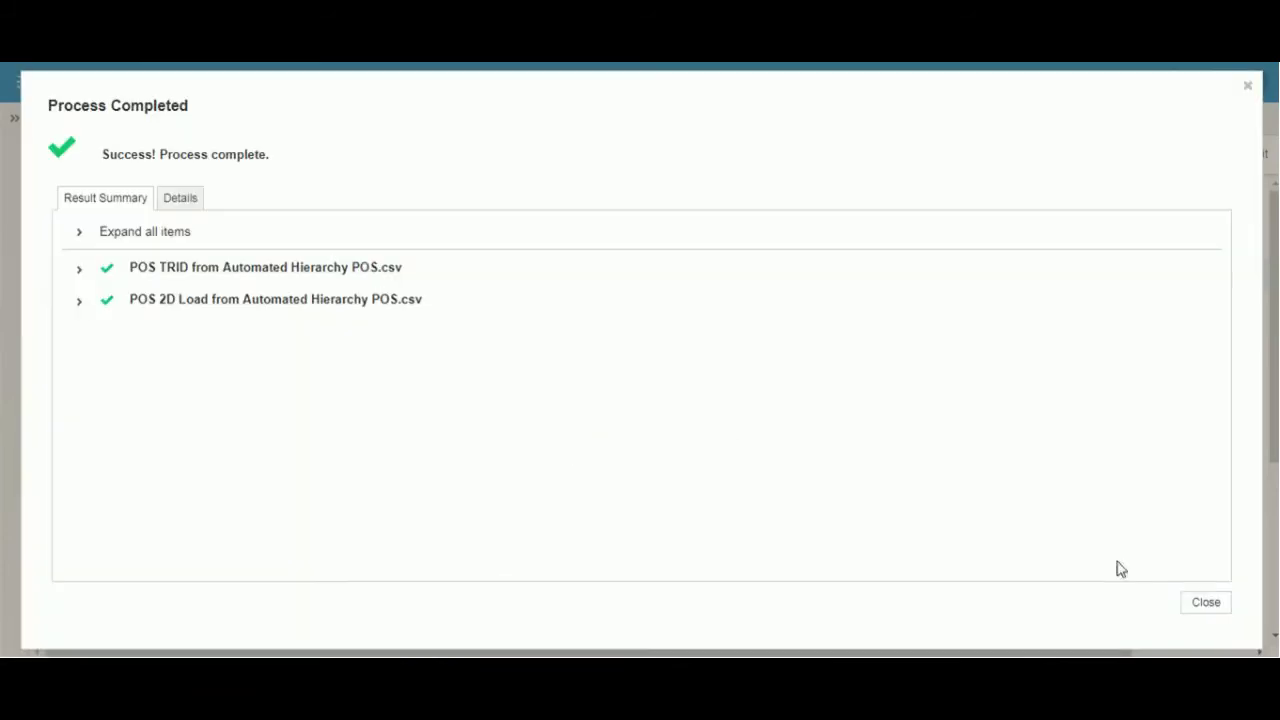
pyautogui.click(1209, 604)
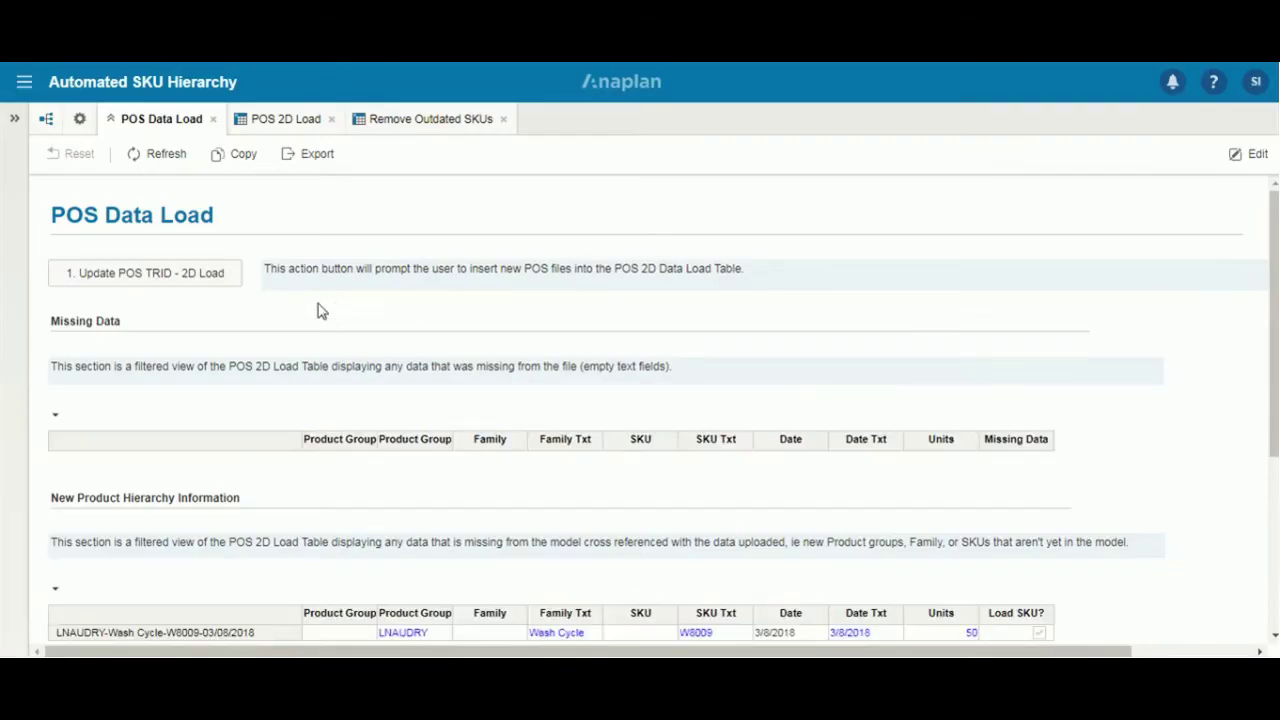
# Step: Correct the Wash Cycle W8009 row's product group from LNAUDRY to LAUNDRY
pyautogui.scroll(-5, 282, 299)
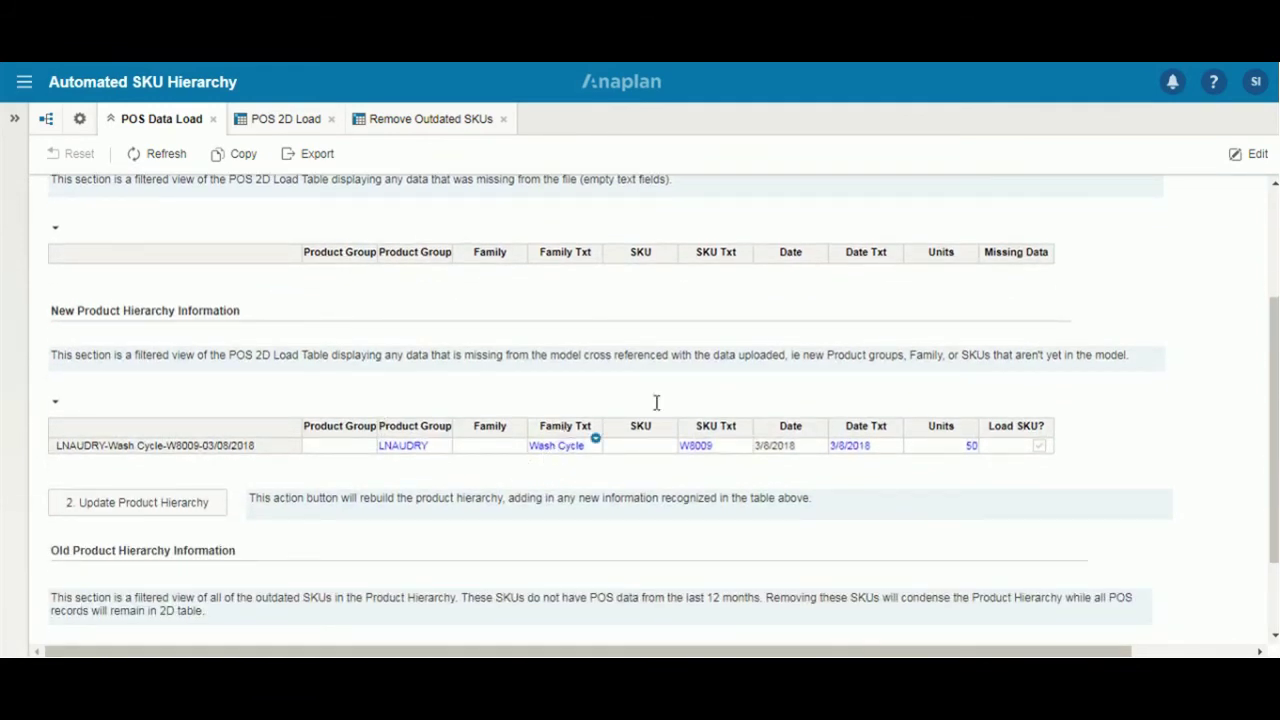
pyautogui.click(404, 450)
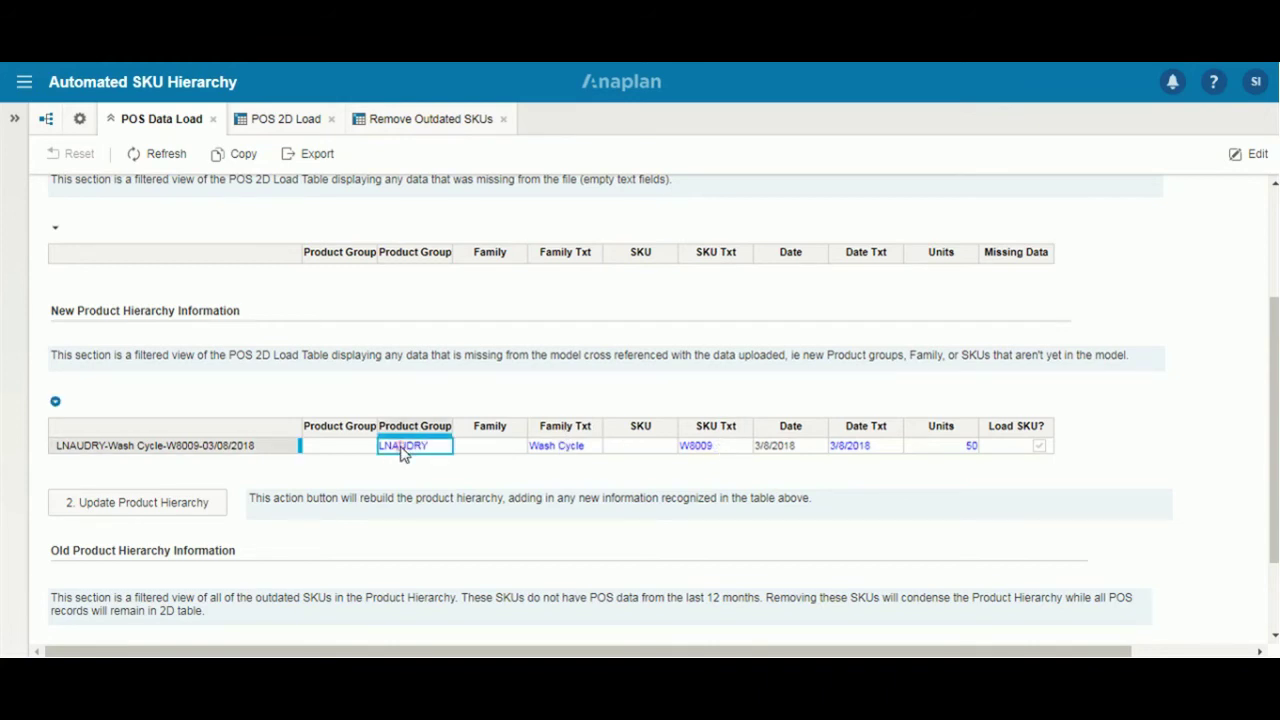
pyautogui.doubleClick(404, 452)
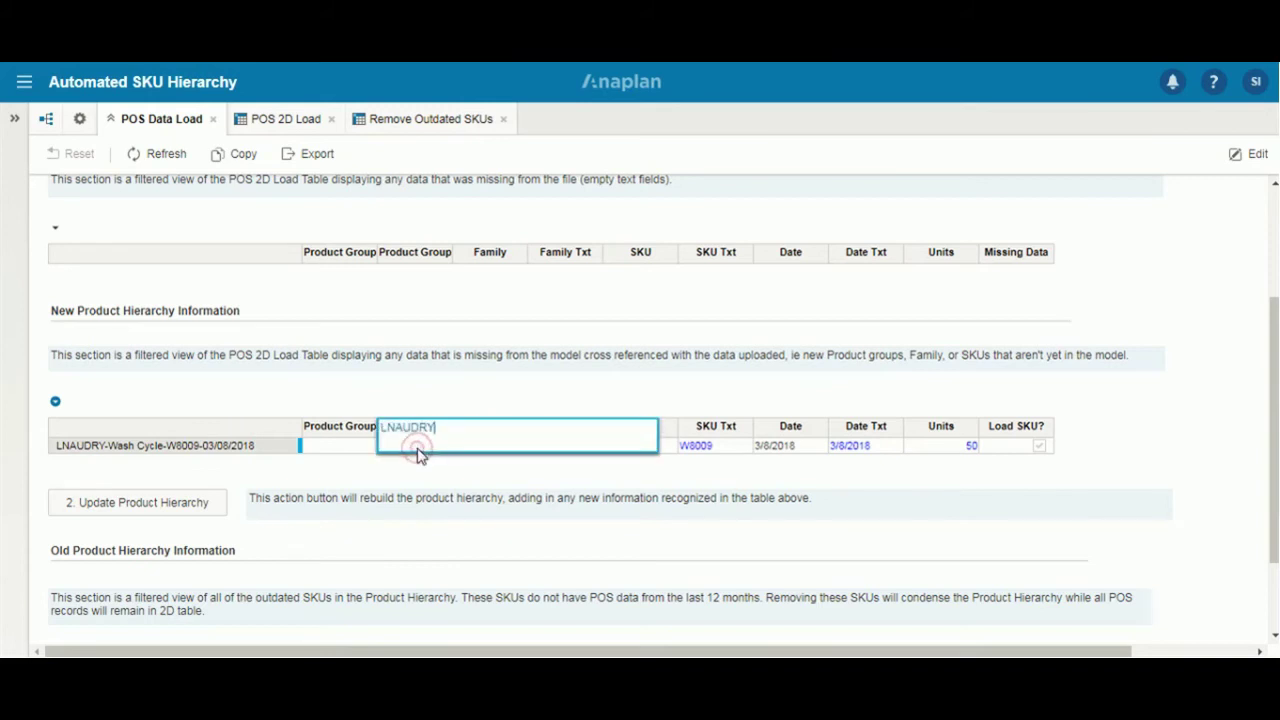
pyautogui.press('BackSpace')
pyautogui.press('Return')
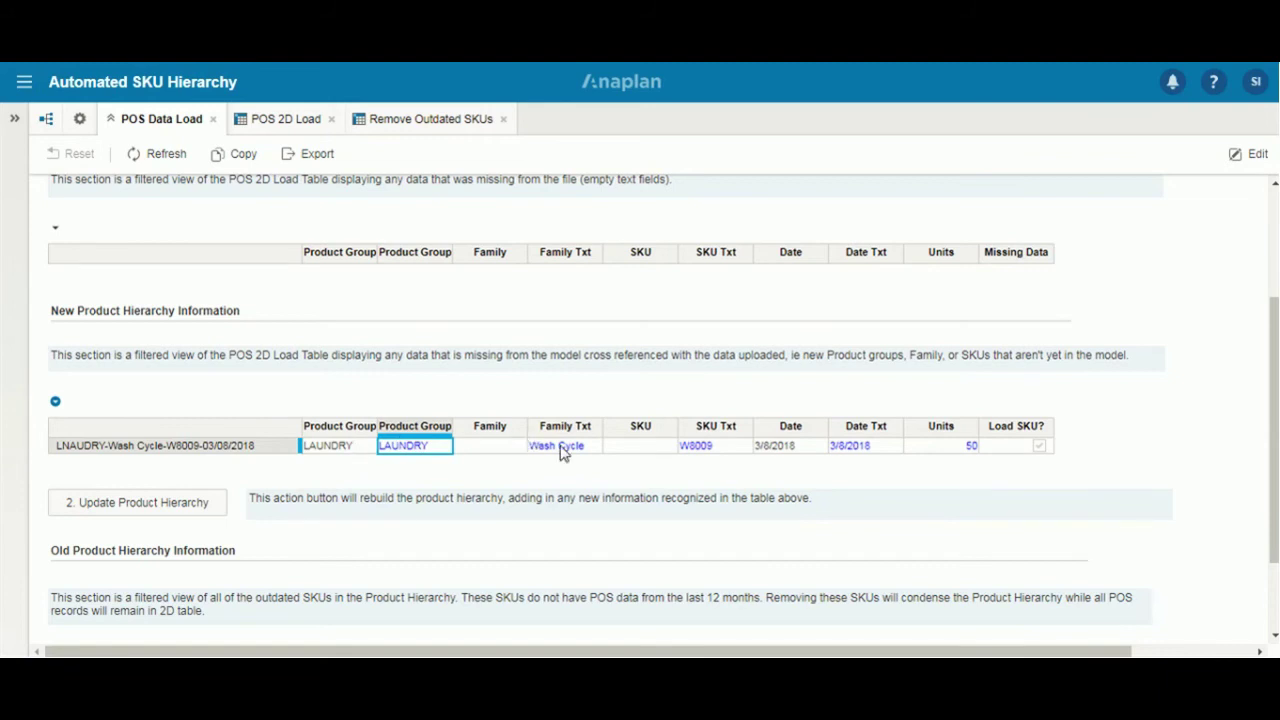
# Step: Run the 2. Update Product Hierarchy process and close its completion summary
pyautogui.click(194, 500)
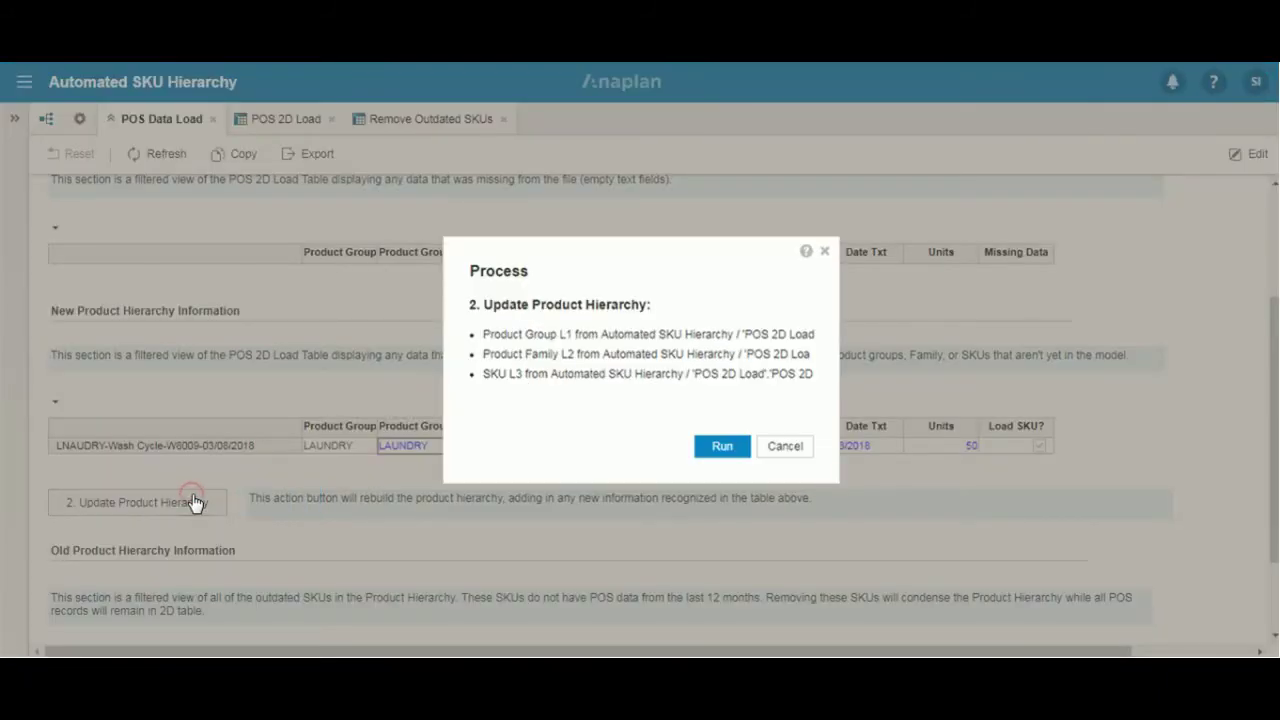
pyautogui.click(721, 446)
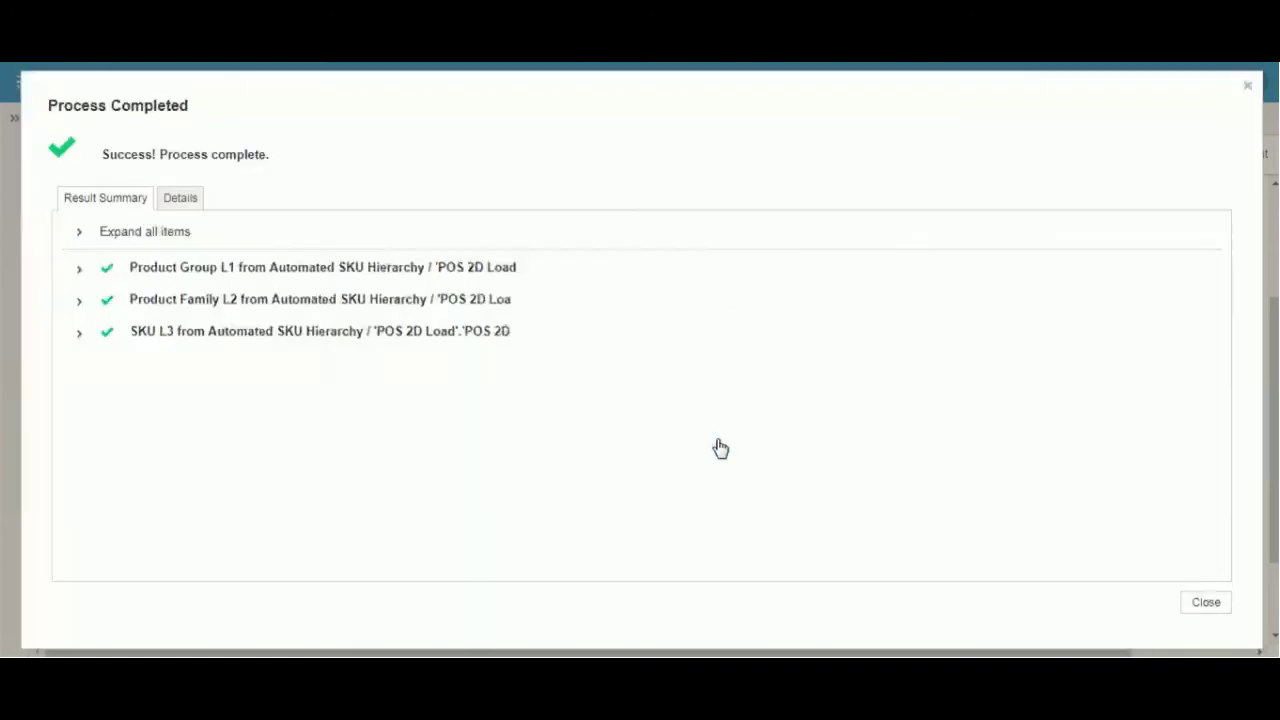
pyautogui.click(1222, 606)
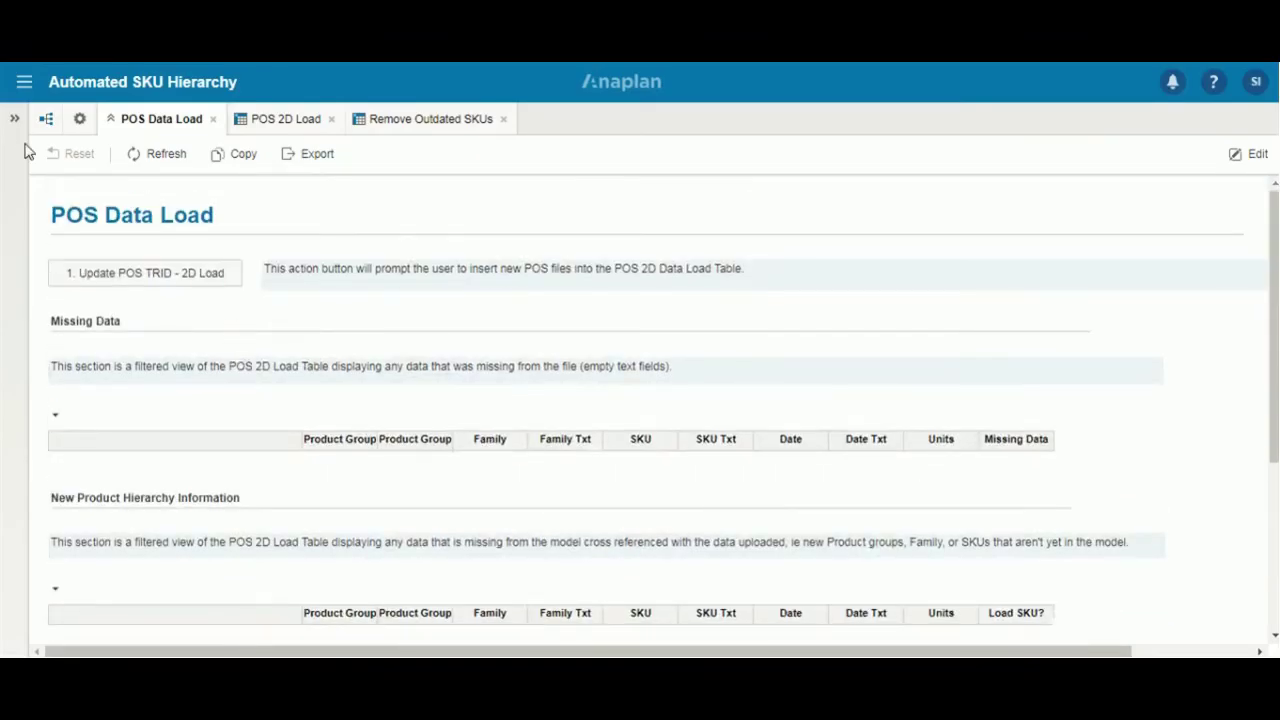
pyautogui.click(80, 119)
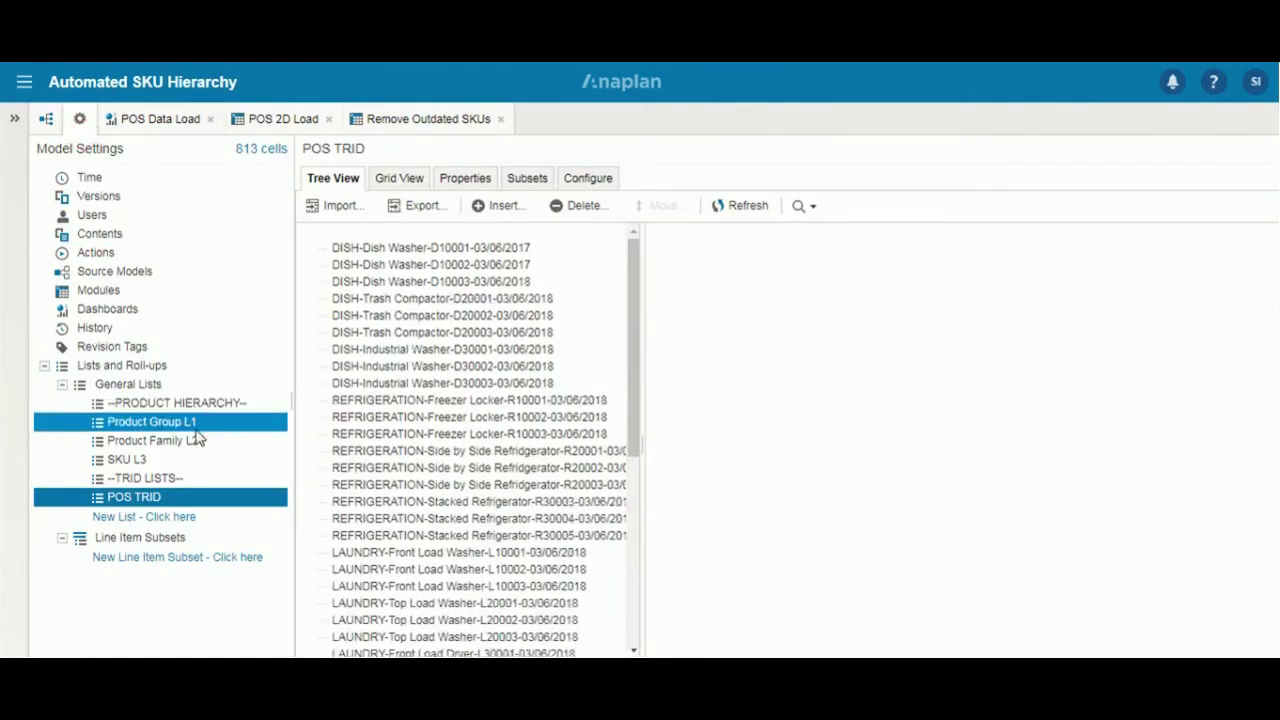
# Step: Confirm in the Product Family L2 grid that Wash Cycle sits under LAUNDRY
pyautogui.click(192, 441)
pyautogui.click(400, 178)
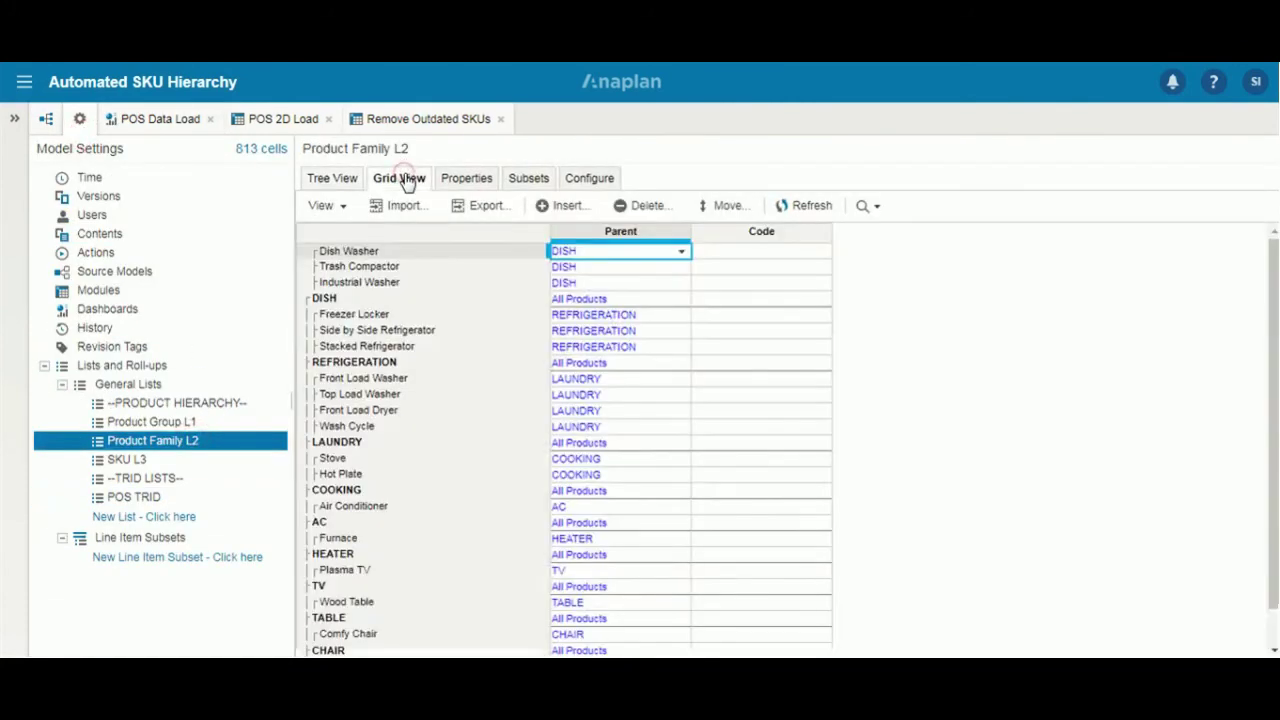
pyautogui.click(342, 445)
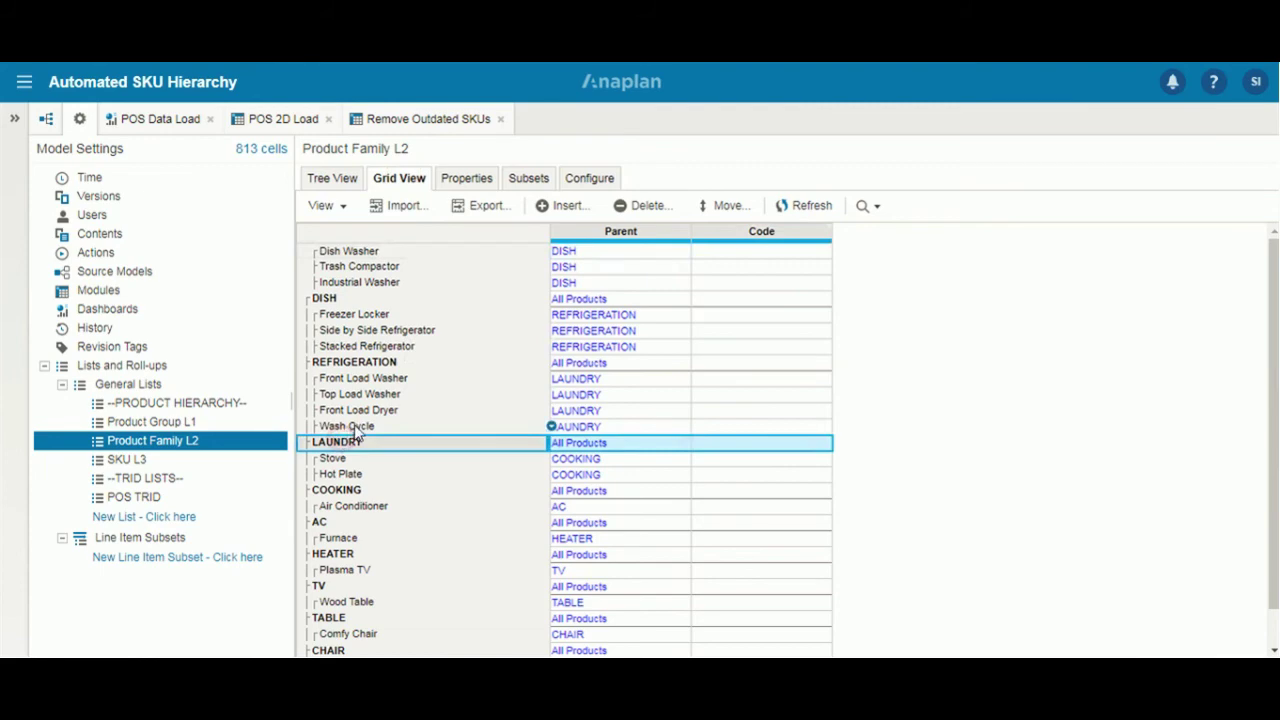
pyautogui.click(348, 428)
# Step: Confirm the new W8009 SKU appears in the SKU L3 list grid
pyautogui.click(204, 461)
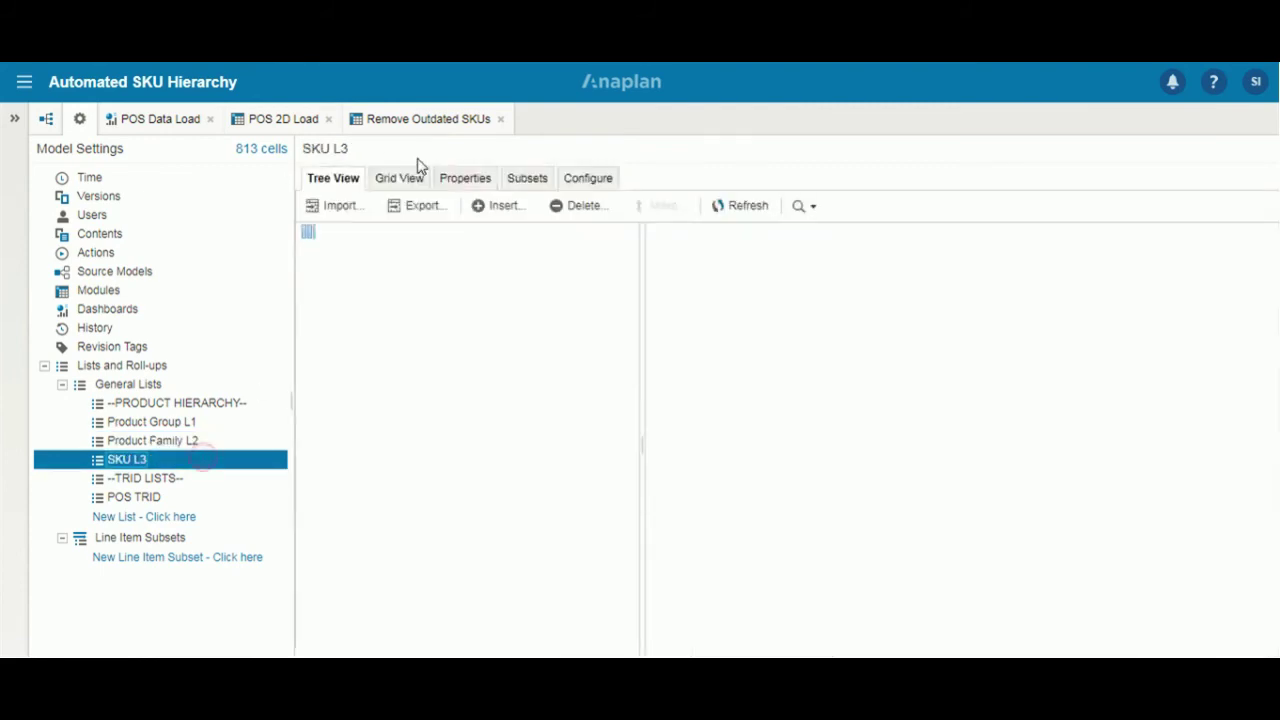
pyautogui.click(411, 182)
pyautogui.scroll(-1, 391, 367)
pyautogui.scroll(-8, 391, 367)
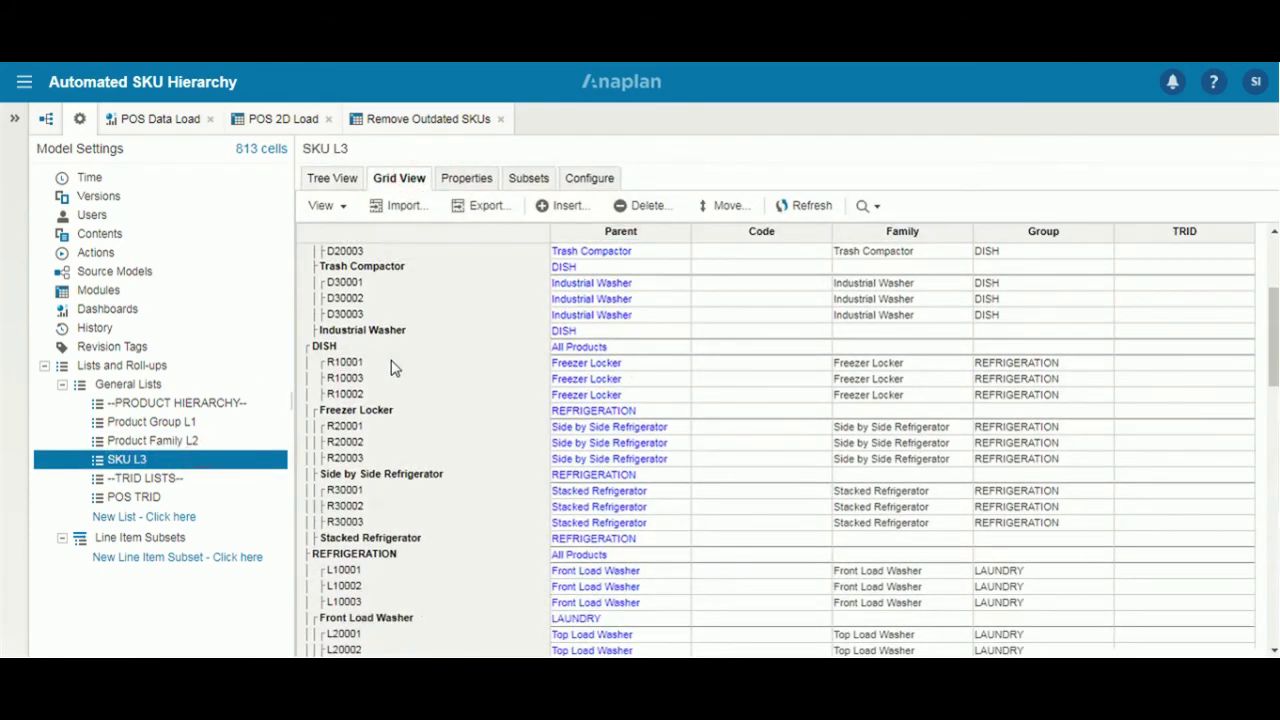
pyautogui.scroll(-6, 391, 367)
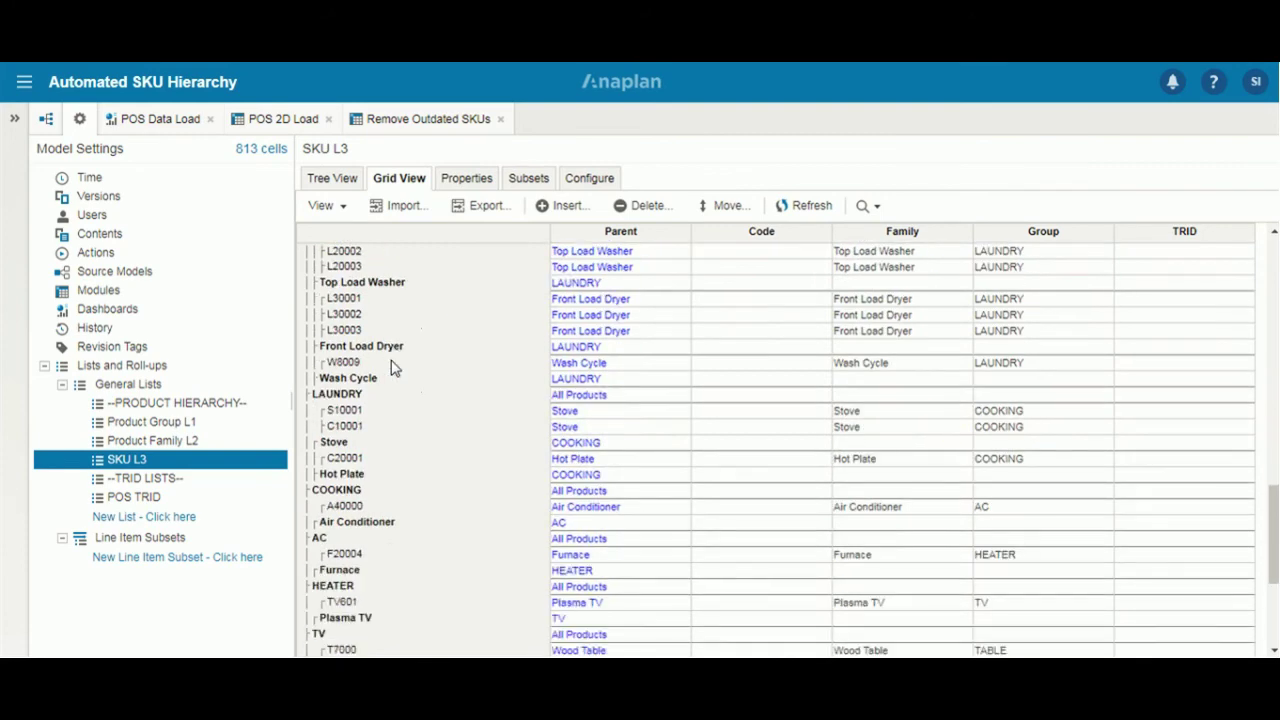
pyautogui.click(360, 362)
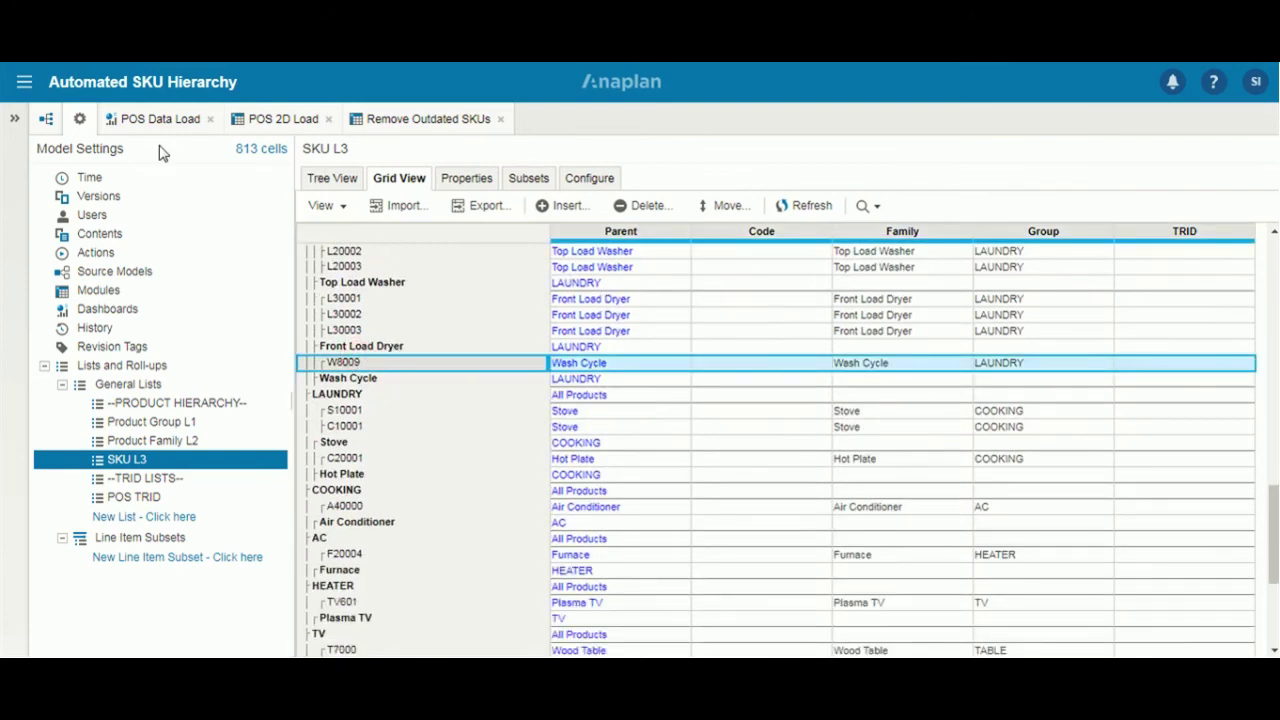
pyautogui.click(283, 120)
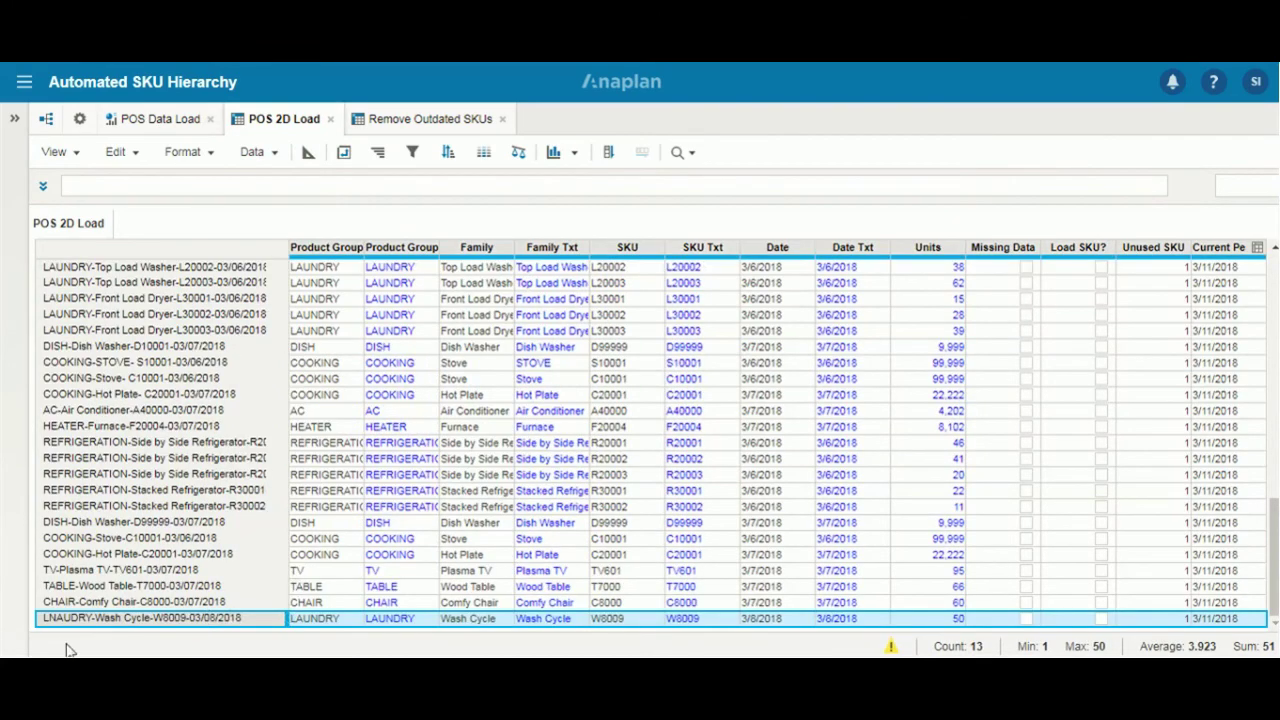
# Step: Rename the POS 2D Load row to LAUNDRY-Wash Cycle-W8009-03/08/2018 and return to POS Data Load
pyautogui.doubleClick(56, 616)
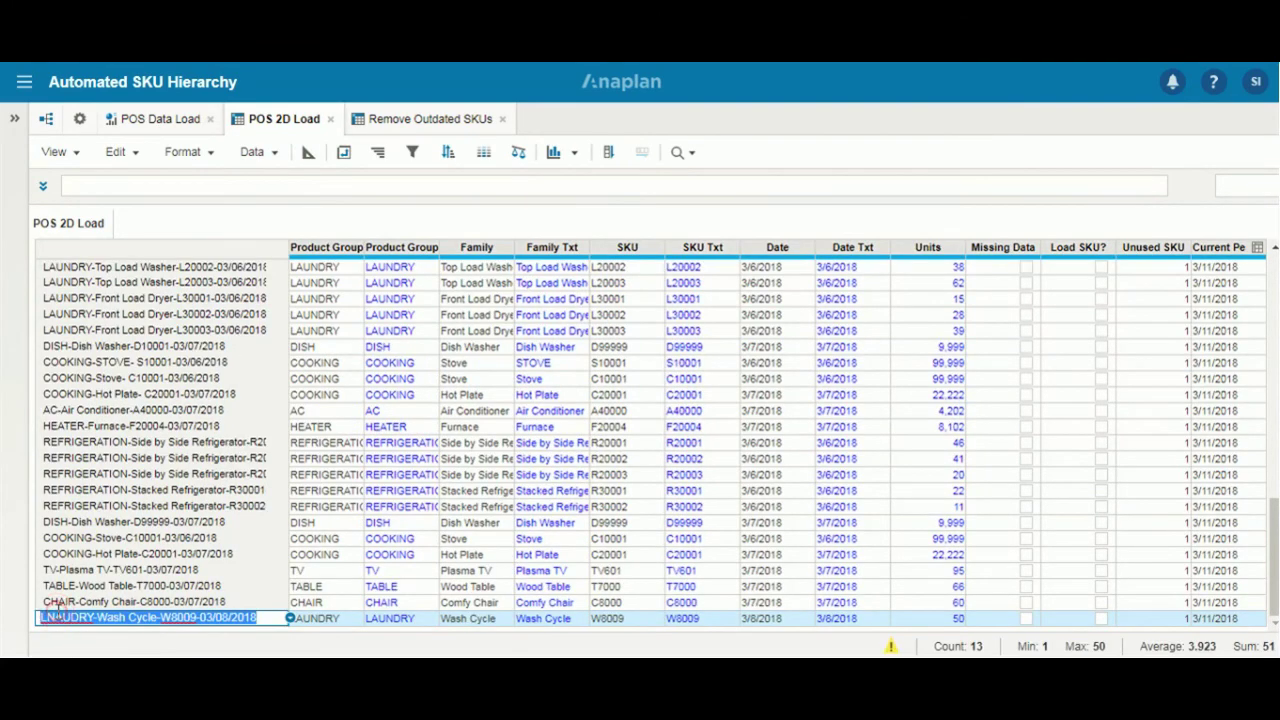
pyautogui.click(56, 616)
pyautogui.press('BackSpace')
pyautogui.press('Right')
pyautogui.press('Right')
pyautogui.write('N')
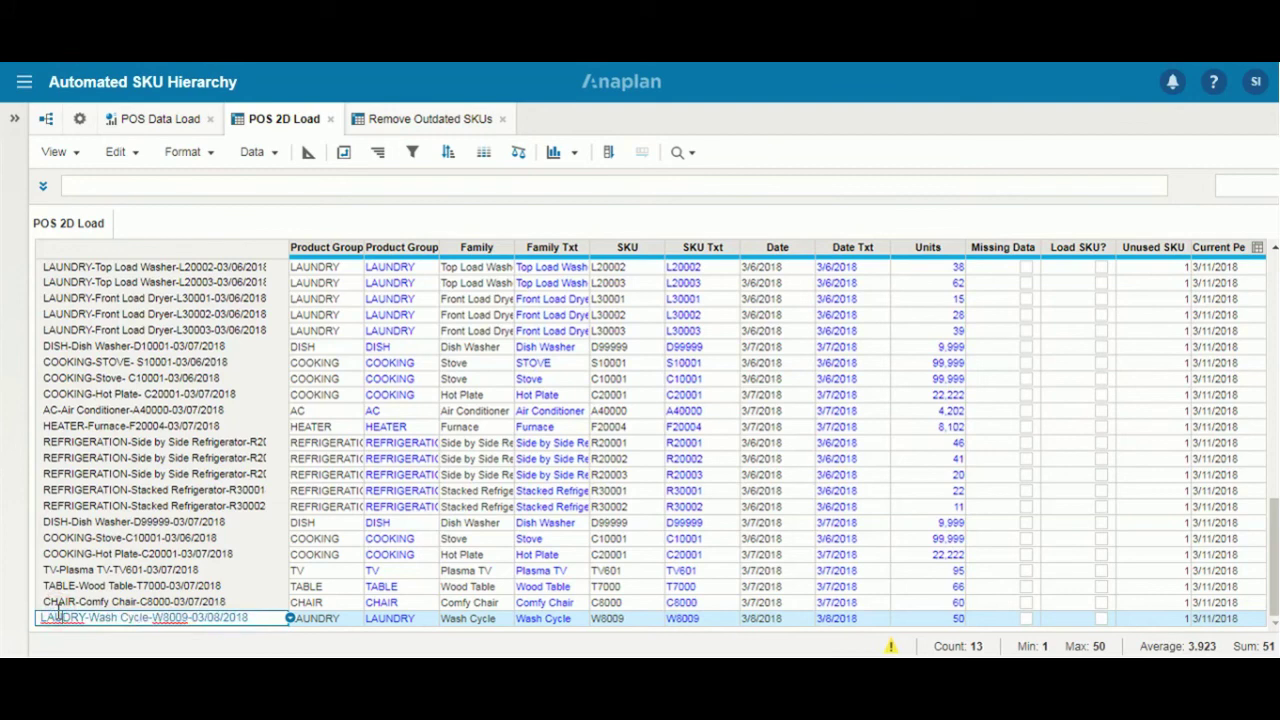
pyautogui.write('c')
pyautogui.press('Return')
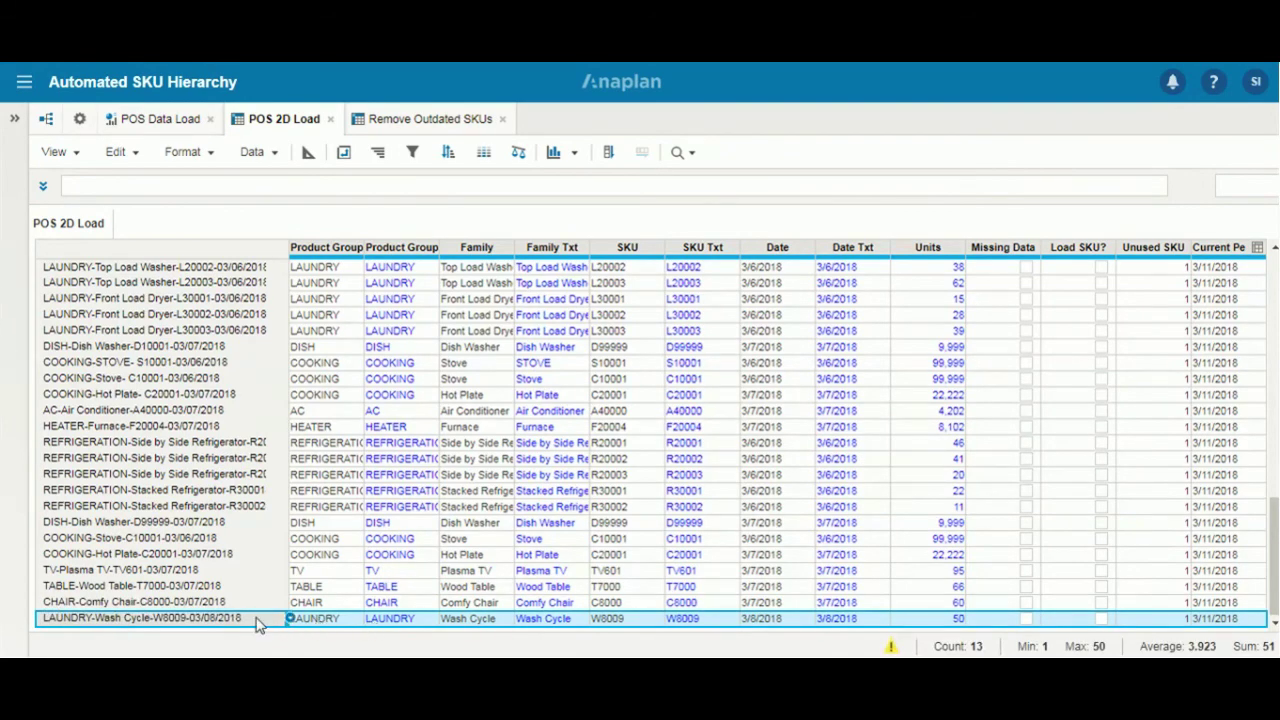
pyautogui.scroll(6, 418, 612)
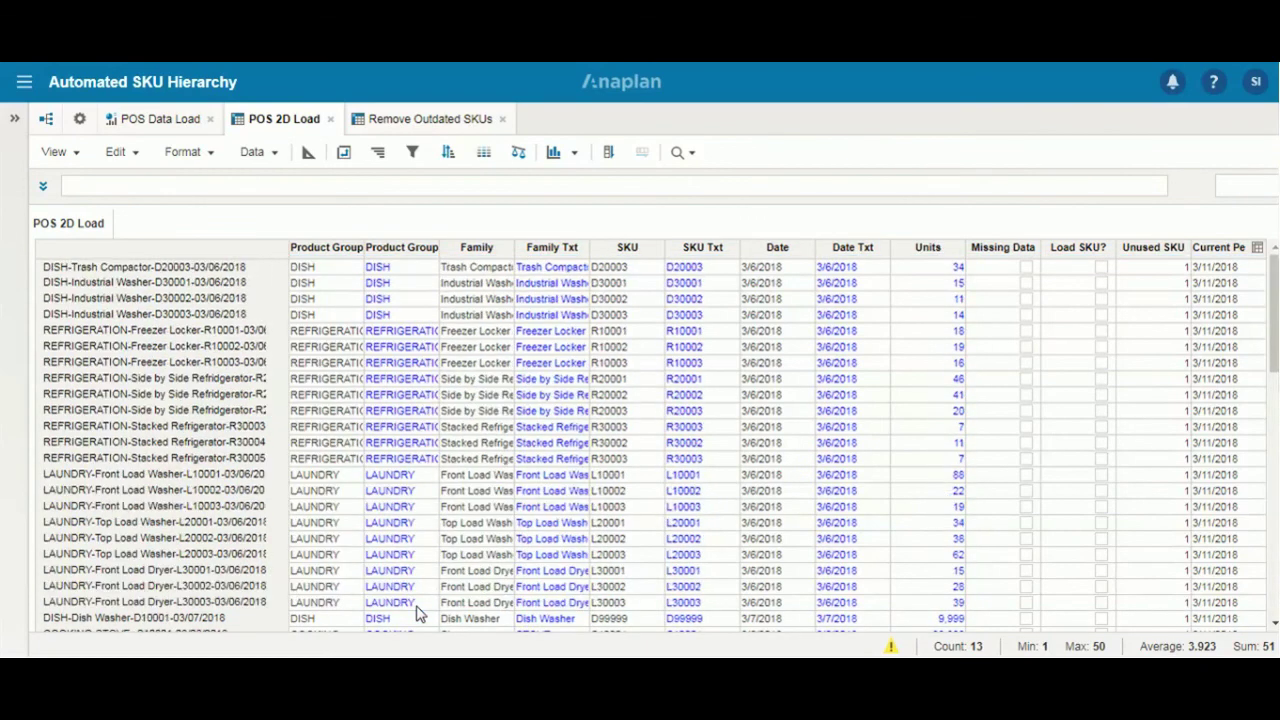
pyautogui.click(160, 118)
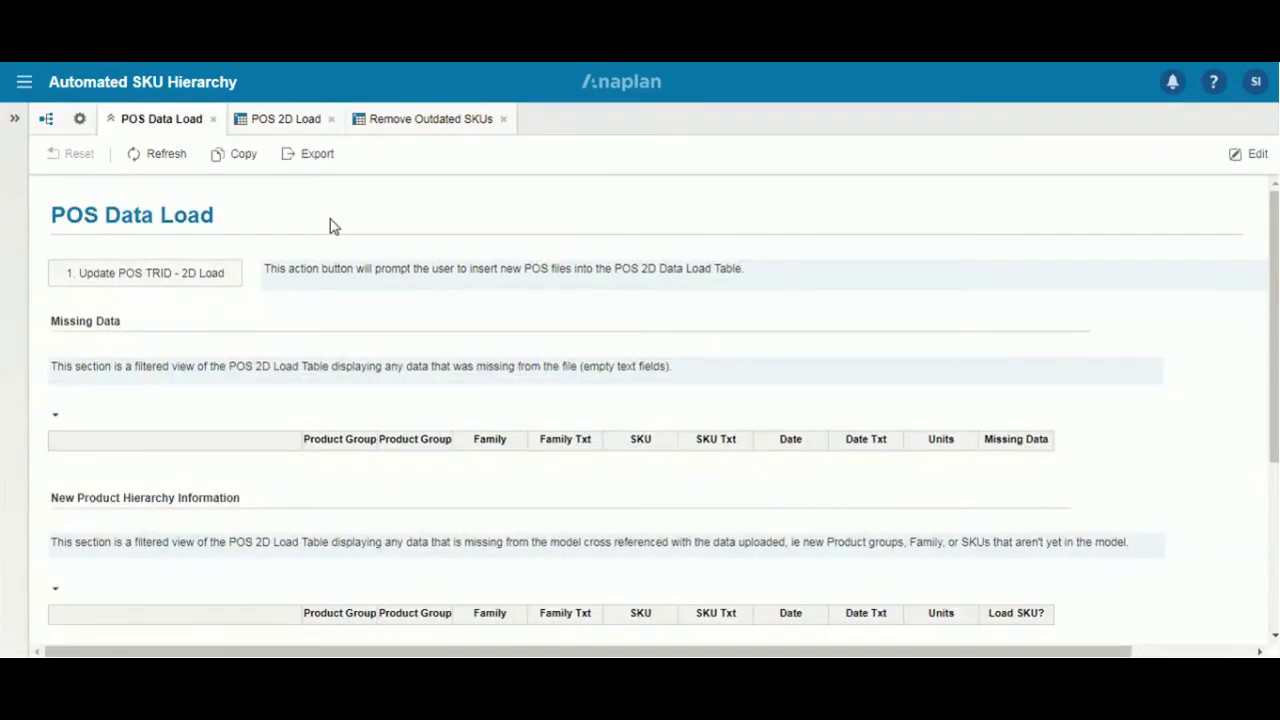